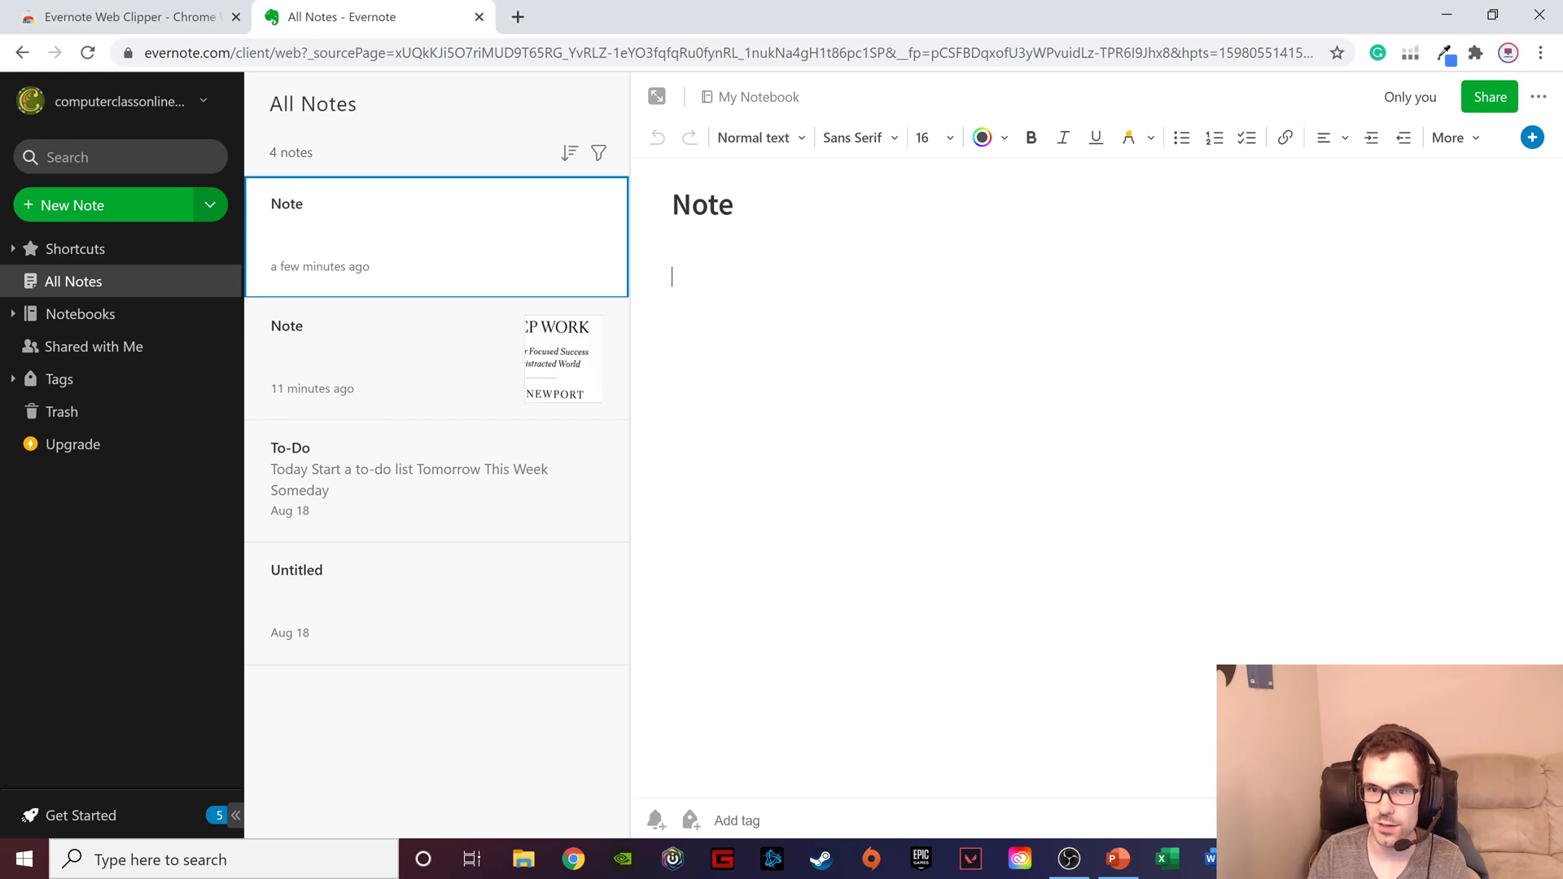
Step: Insert a two-by-two table in the note body and shade its first cell dark gray
click(1533, 139)
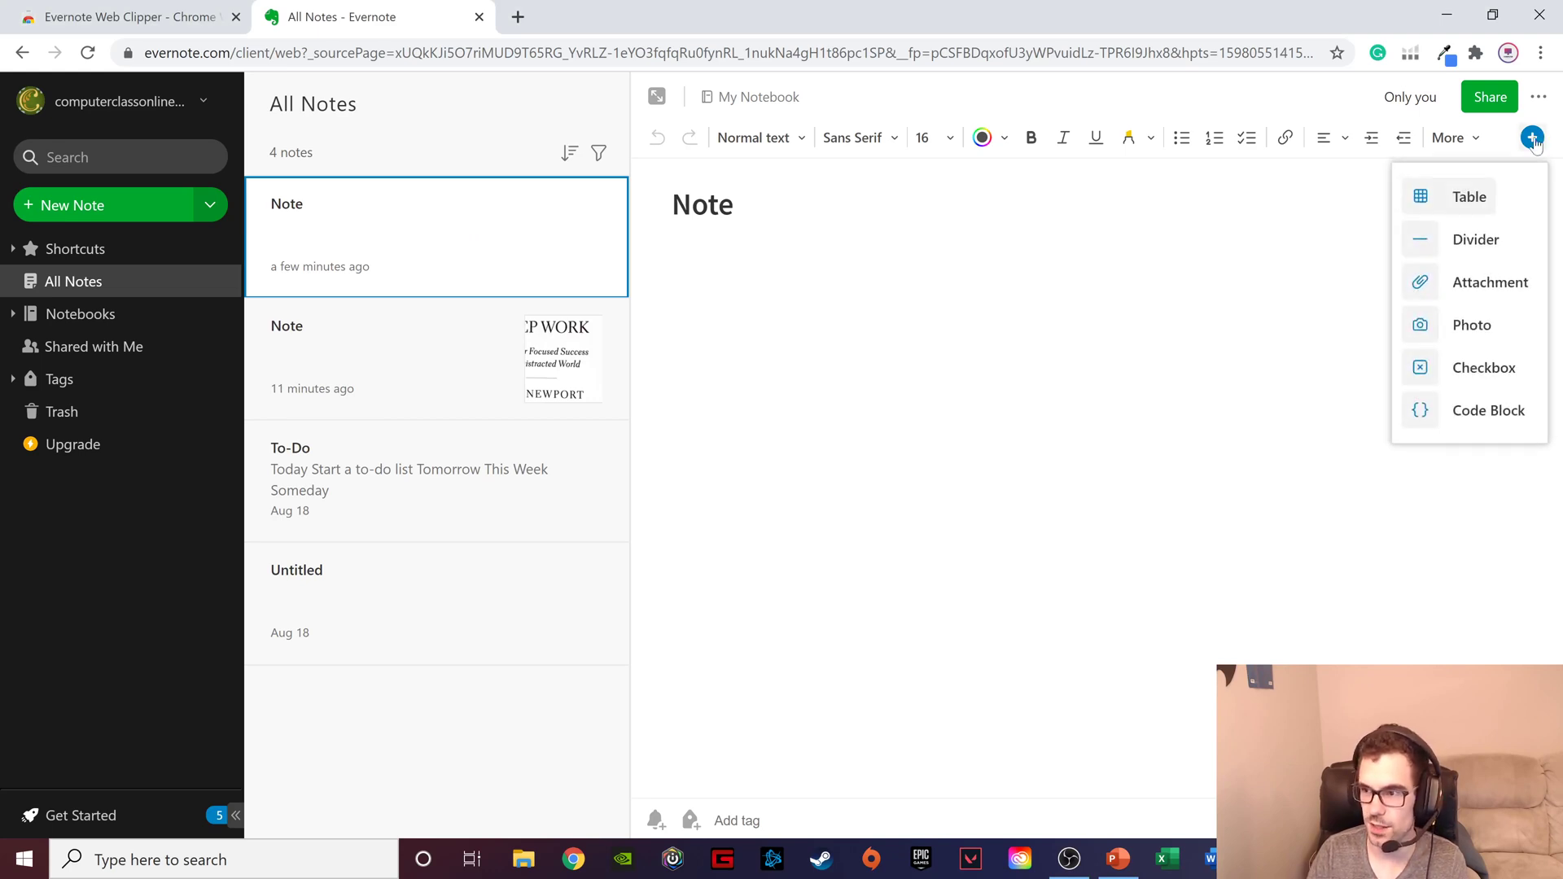
click(1426, 207)
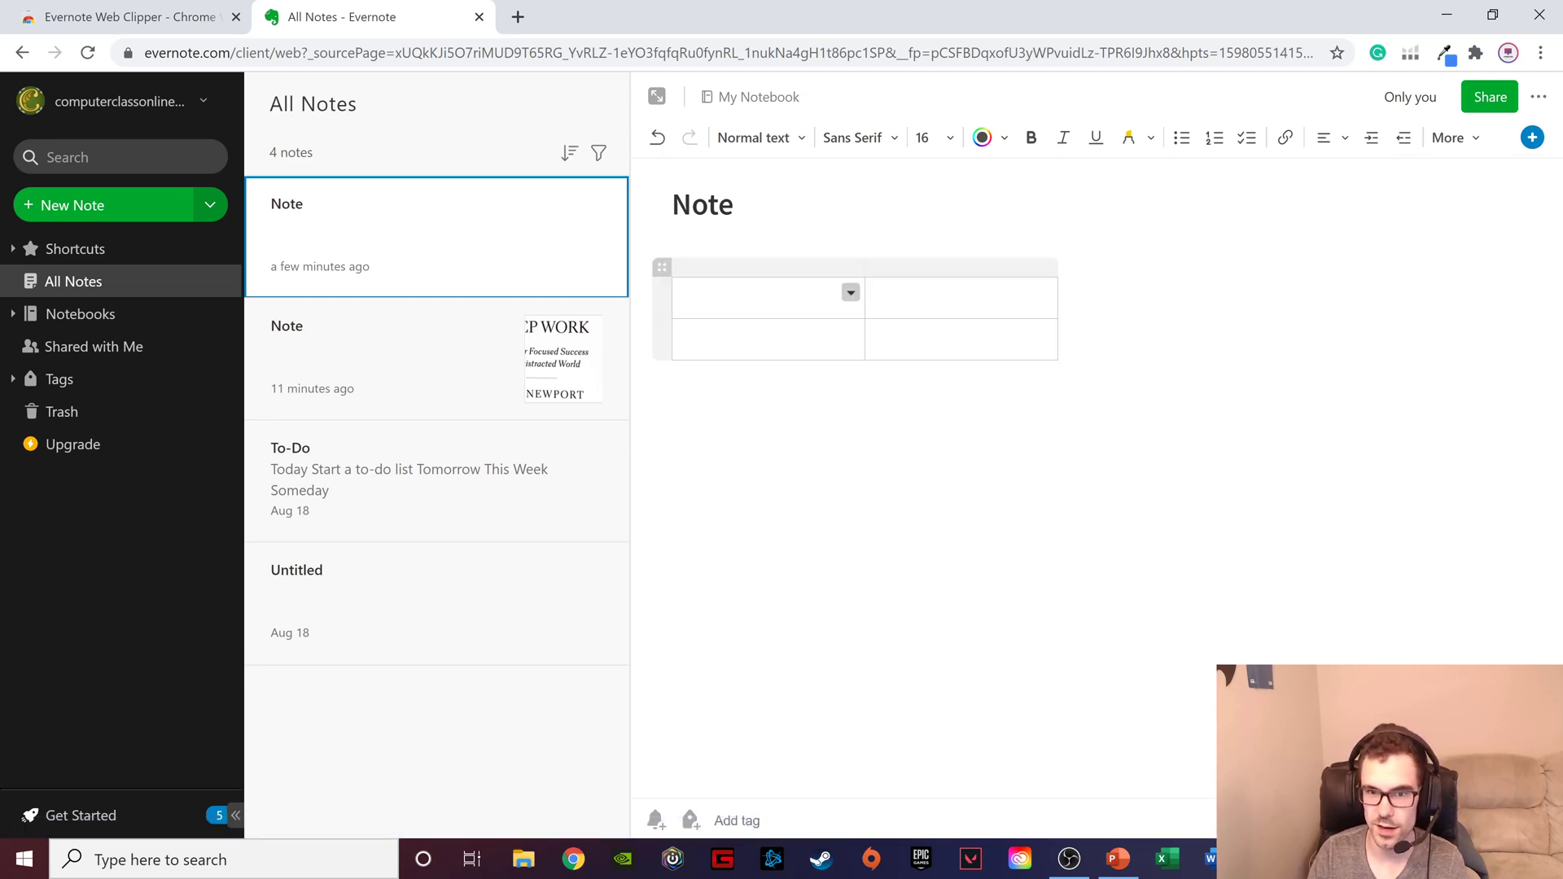
click(851, 295)
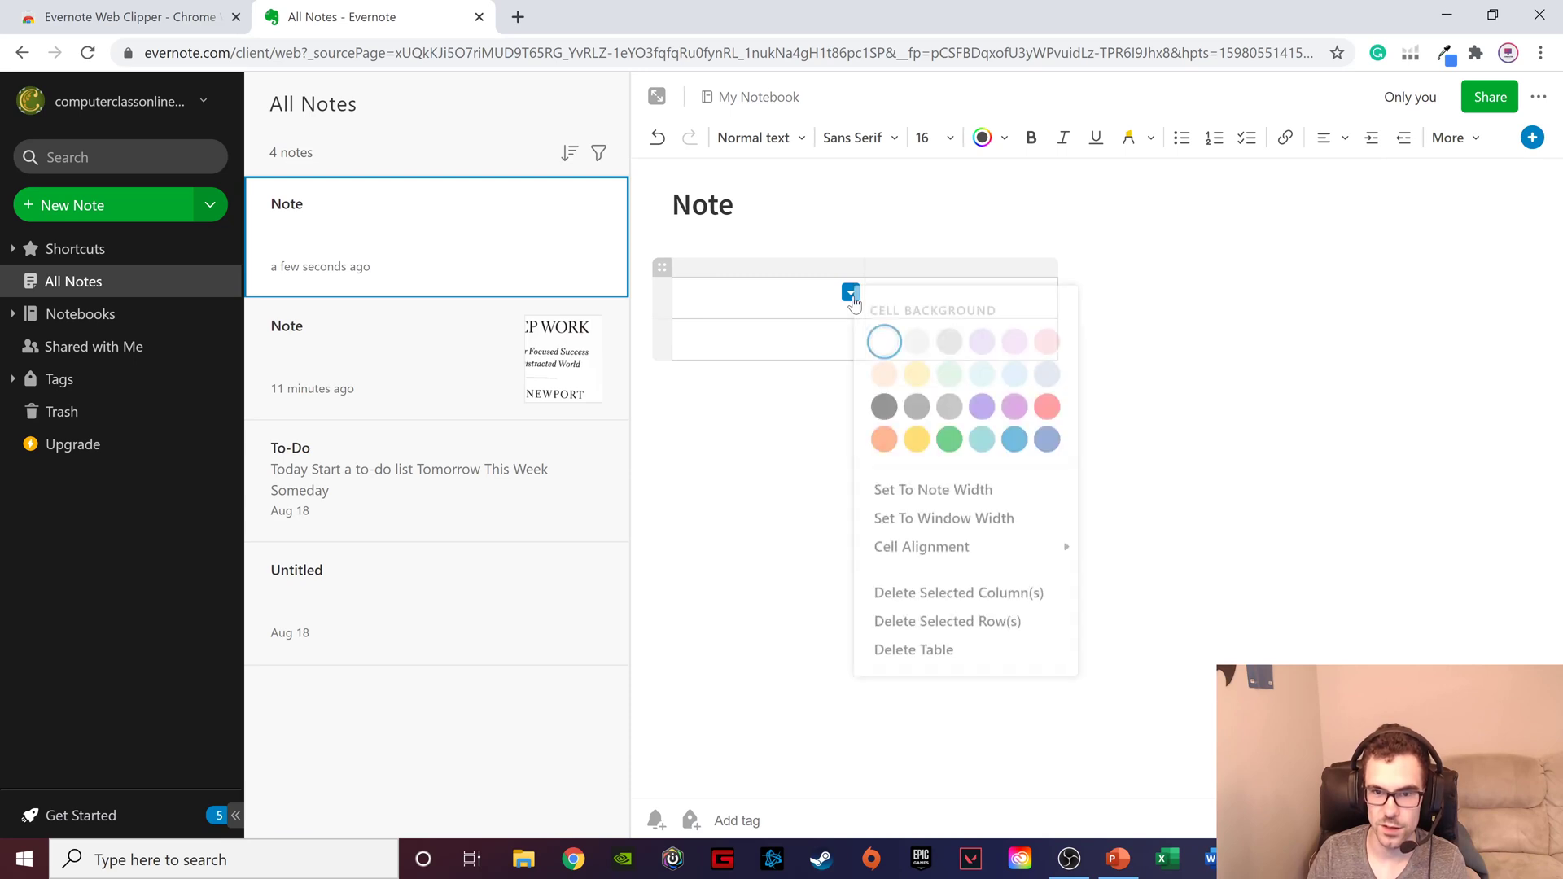
click(950, 412)
Step: Add two columns before the table's first column and one column after its last column
mouse_move(673, 258)
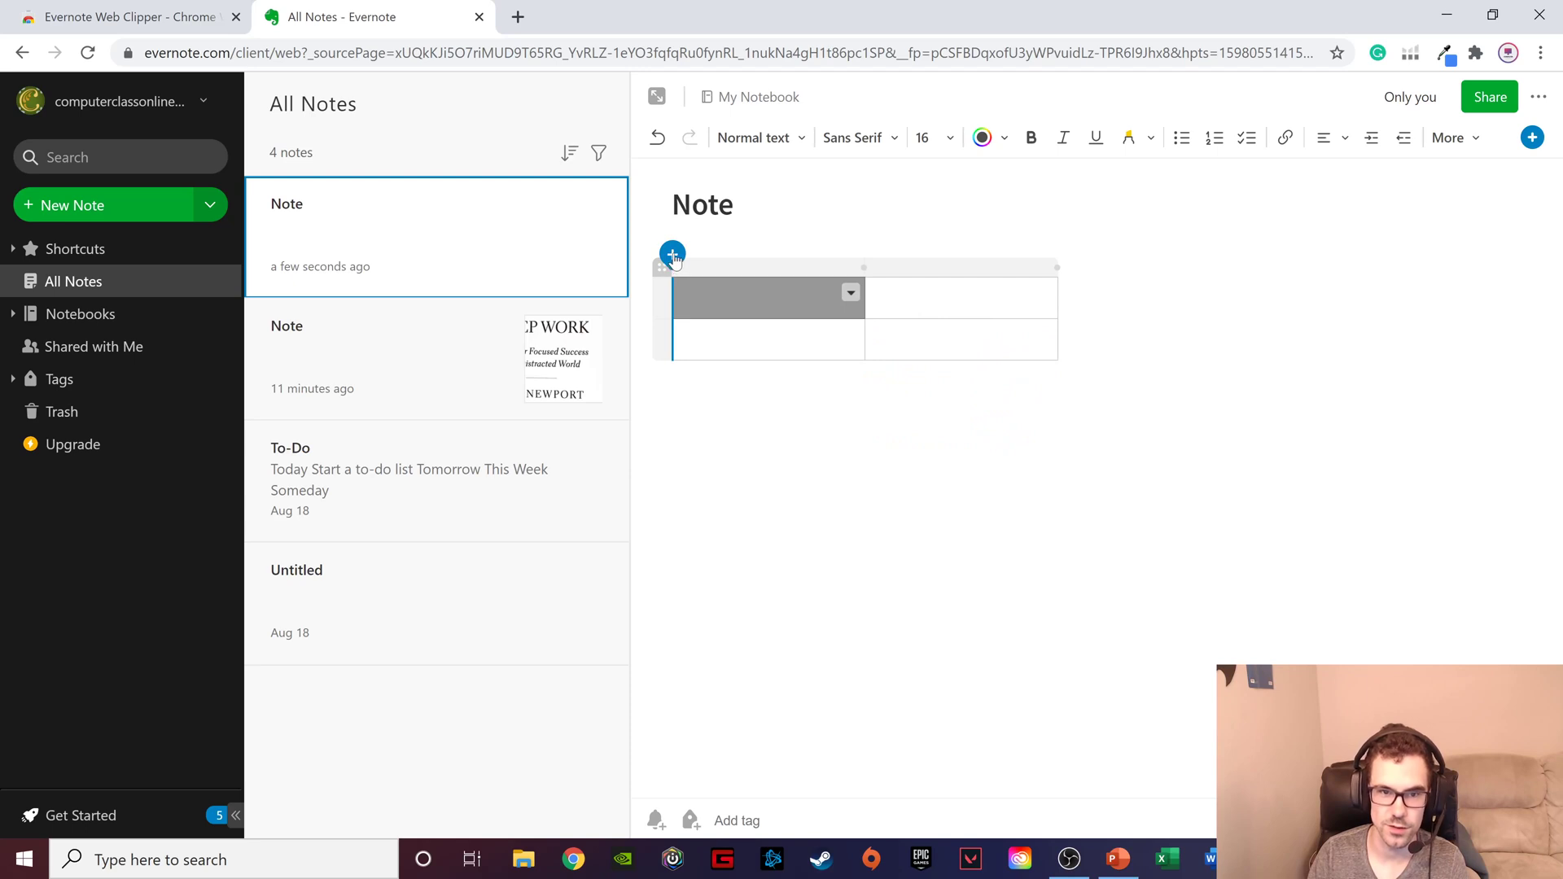
click(673, 255)
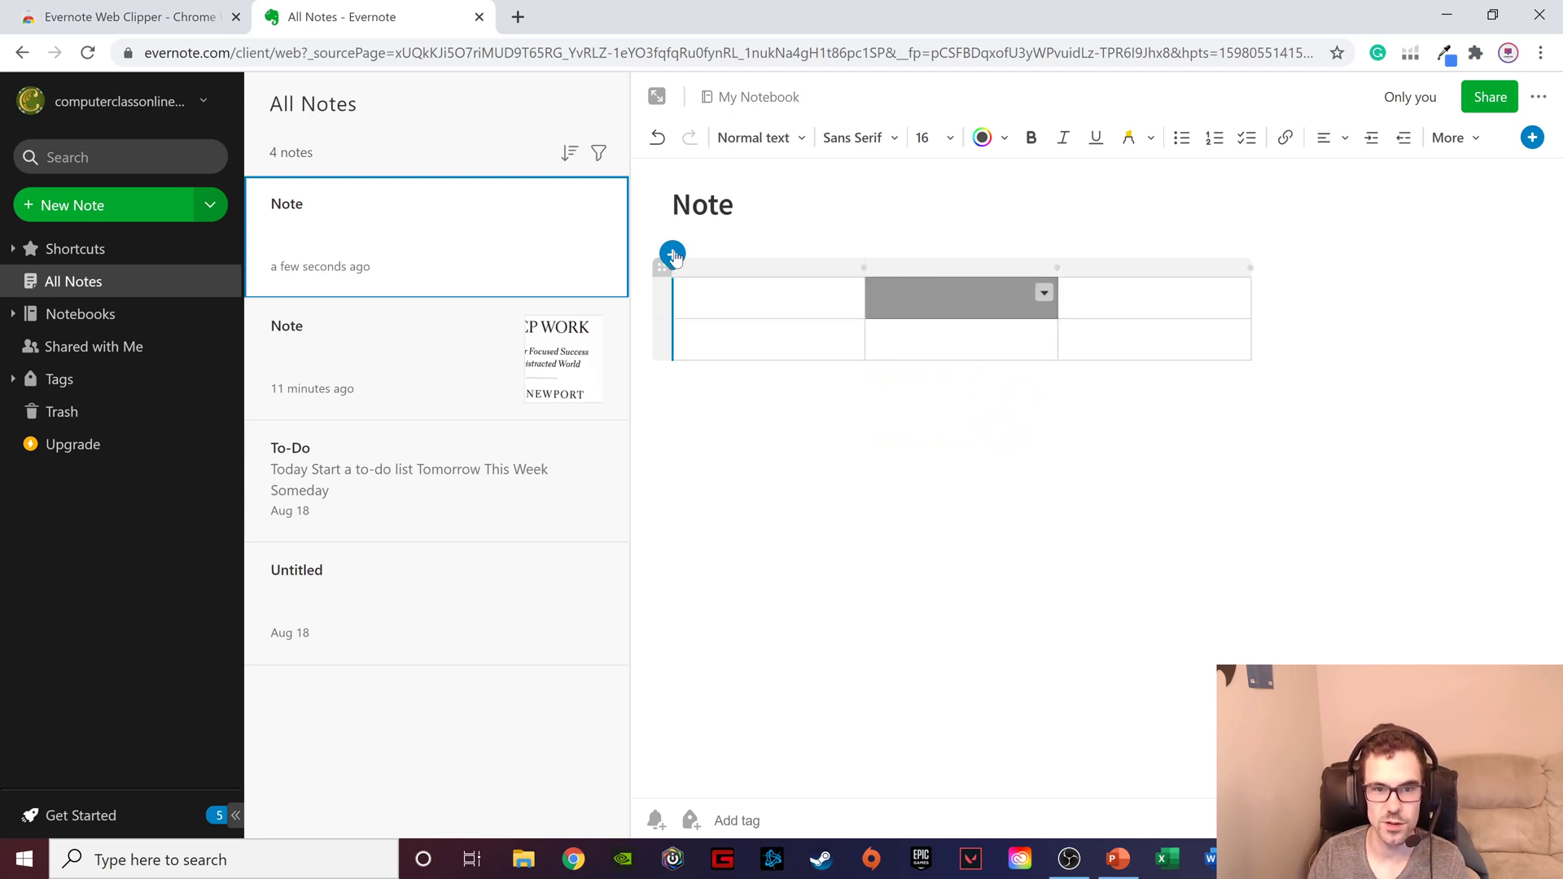
click(673, 254)
mouse_move(1429, 274)
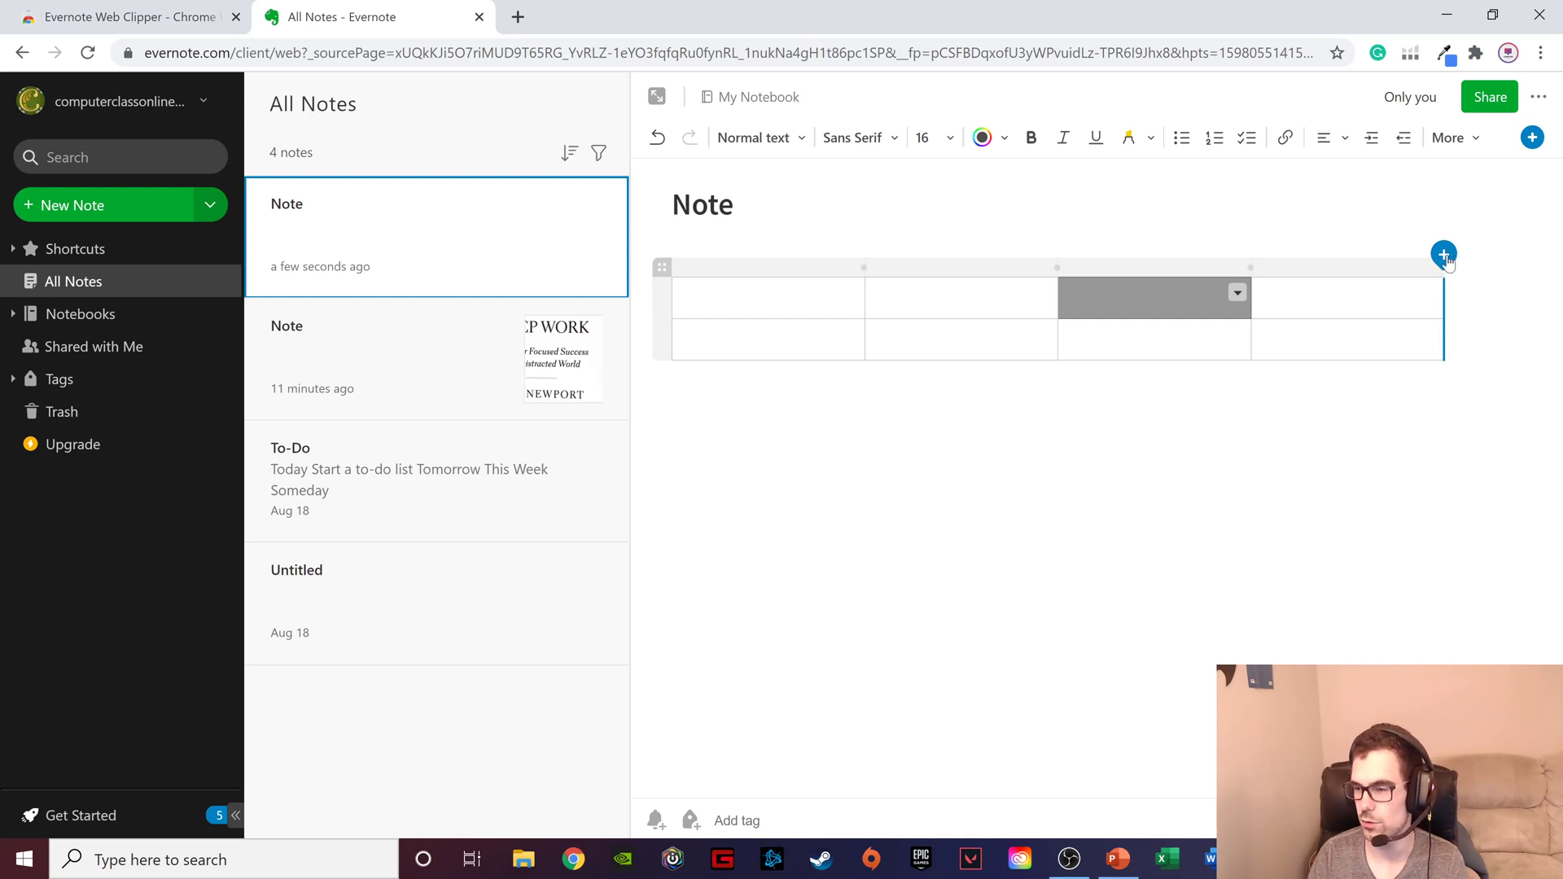
click(1444, 255)
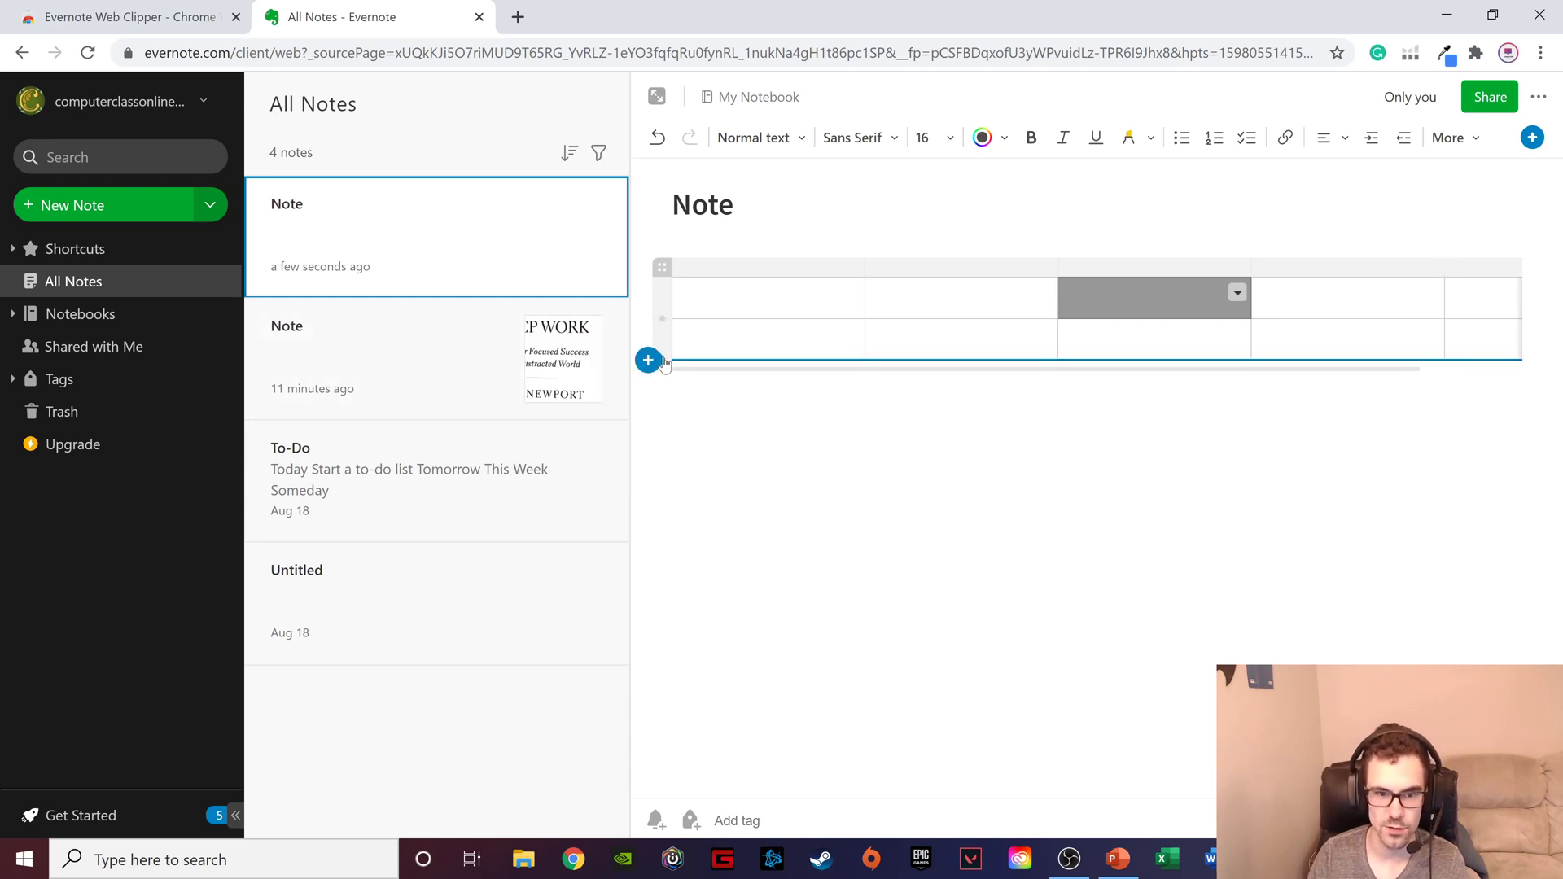
Step: Add four rows at the end of the table
click(648, 360)
click(649, 361)
click(648, 360)
click(649, 360)
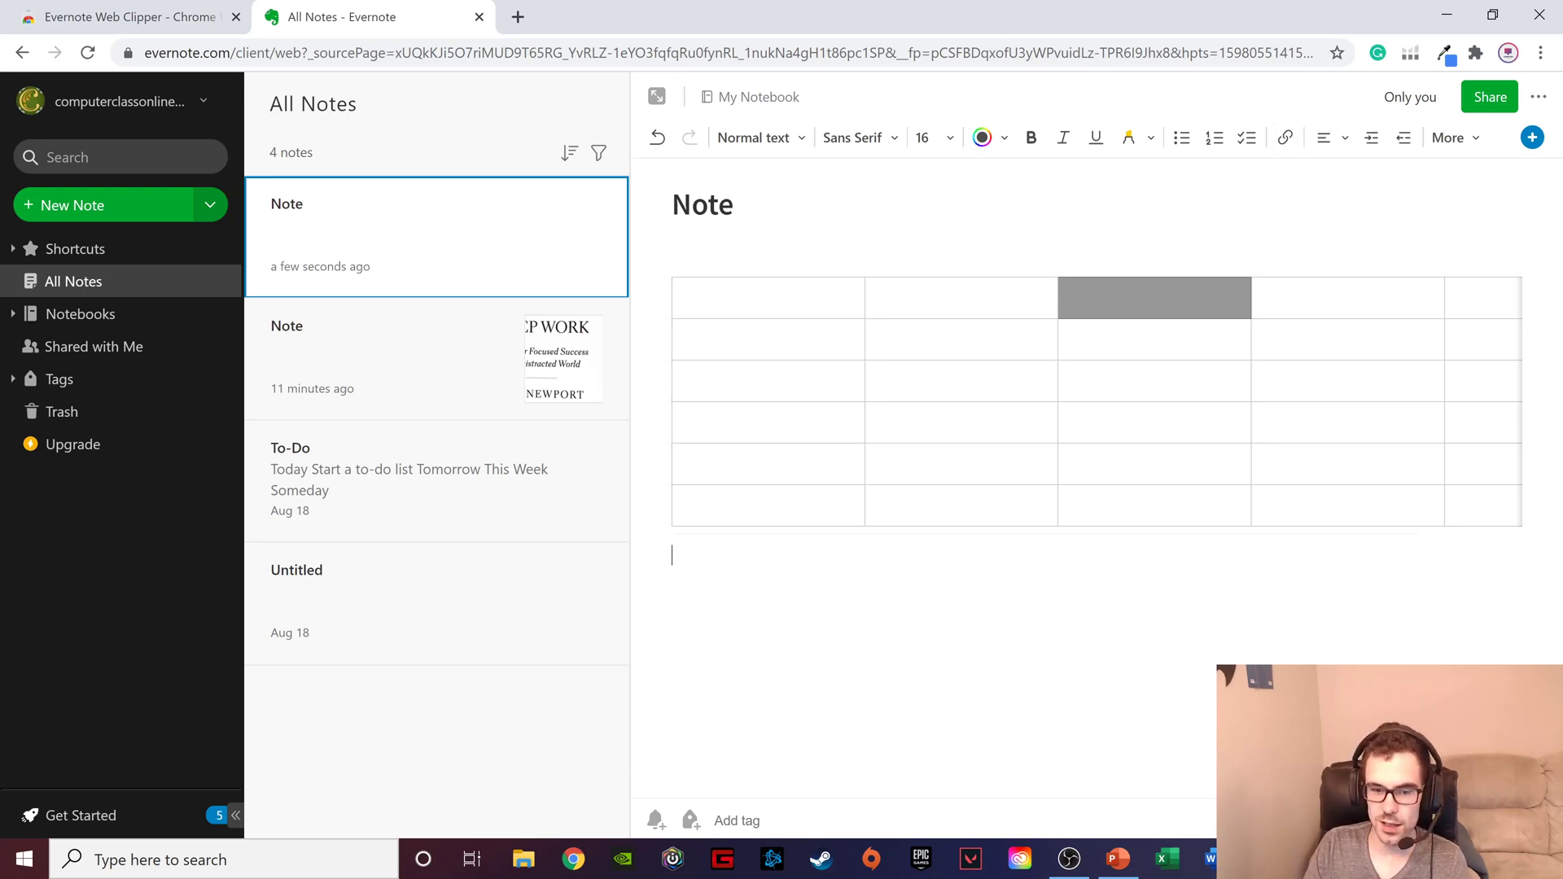
Step: Start a link below the table and copy the address proxmox.com/en/ from the Proxmox site in a new browser tab
click(1285, 139)
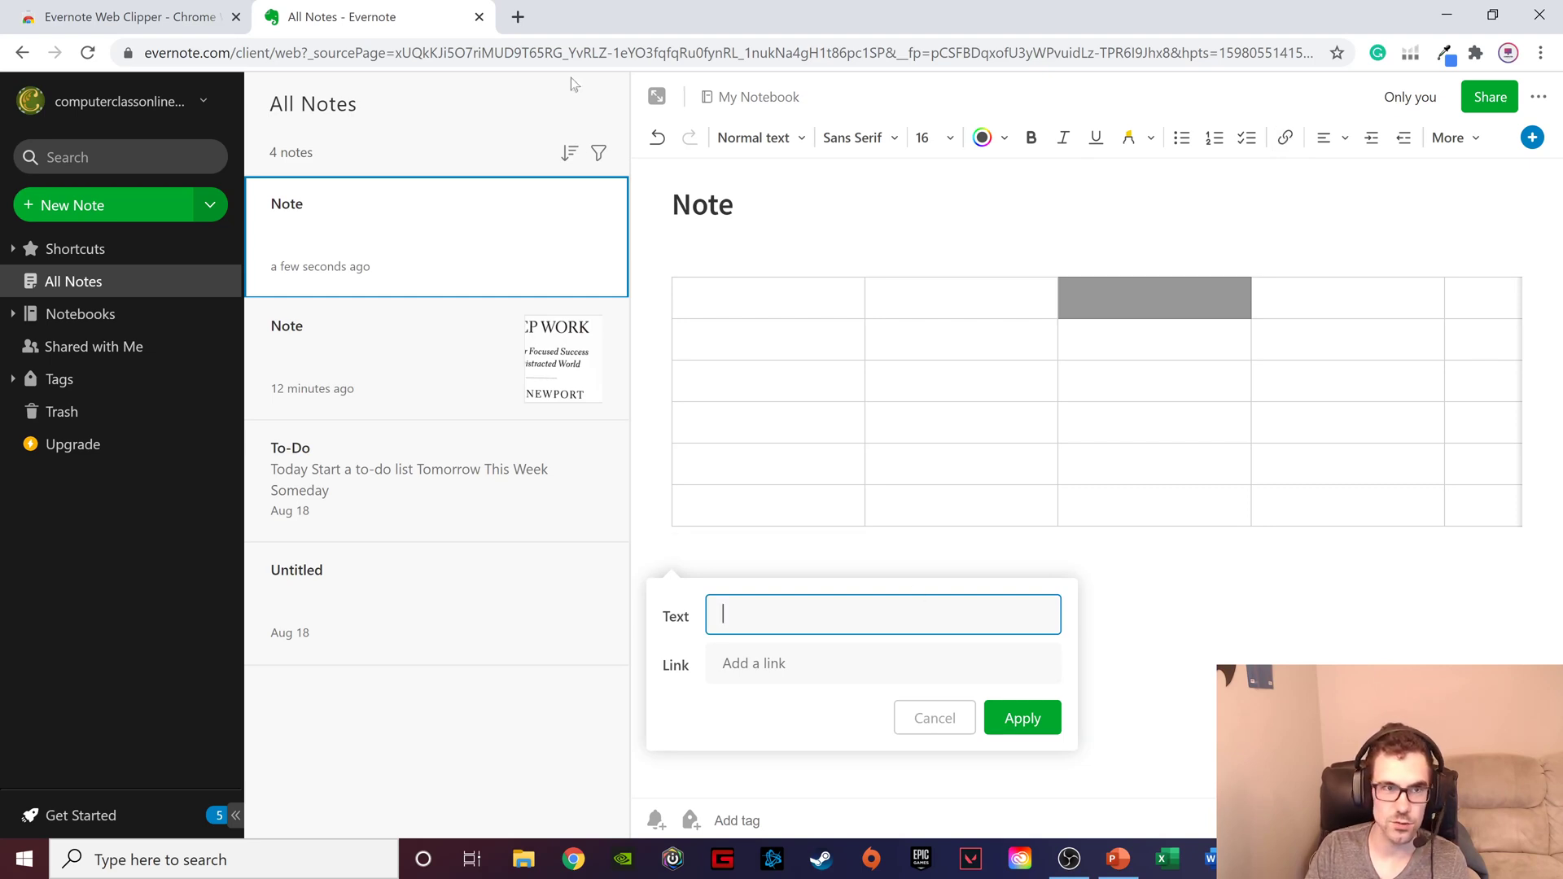
click(525, 10)
text(pro)
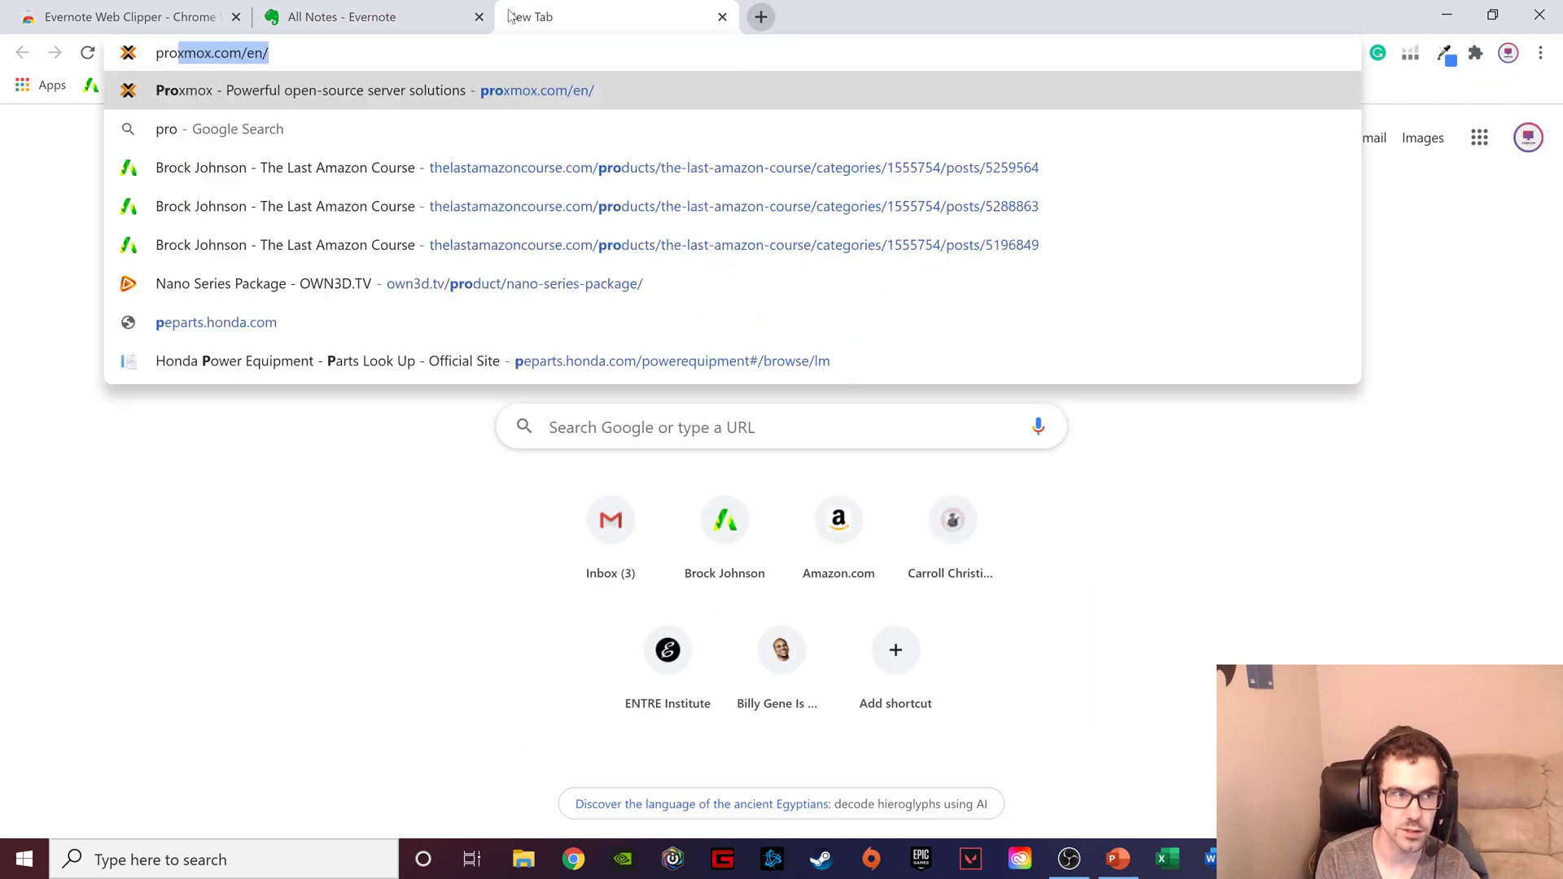
text(xmo)
key(Return)
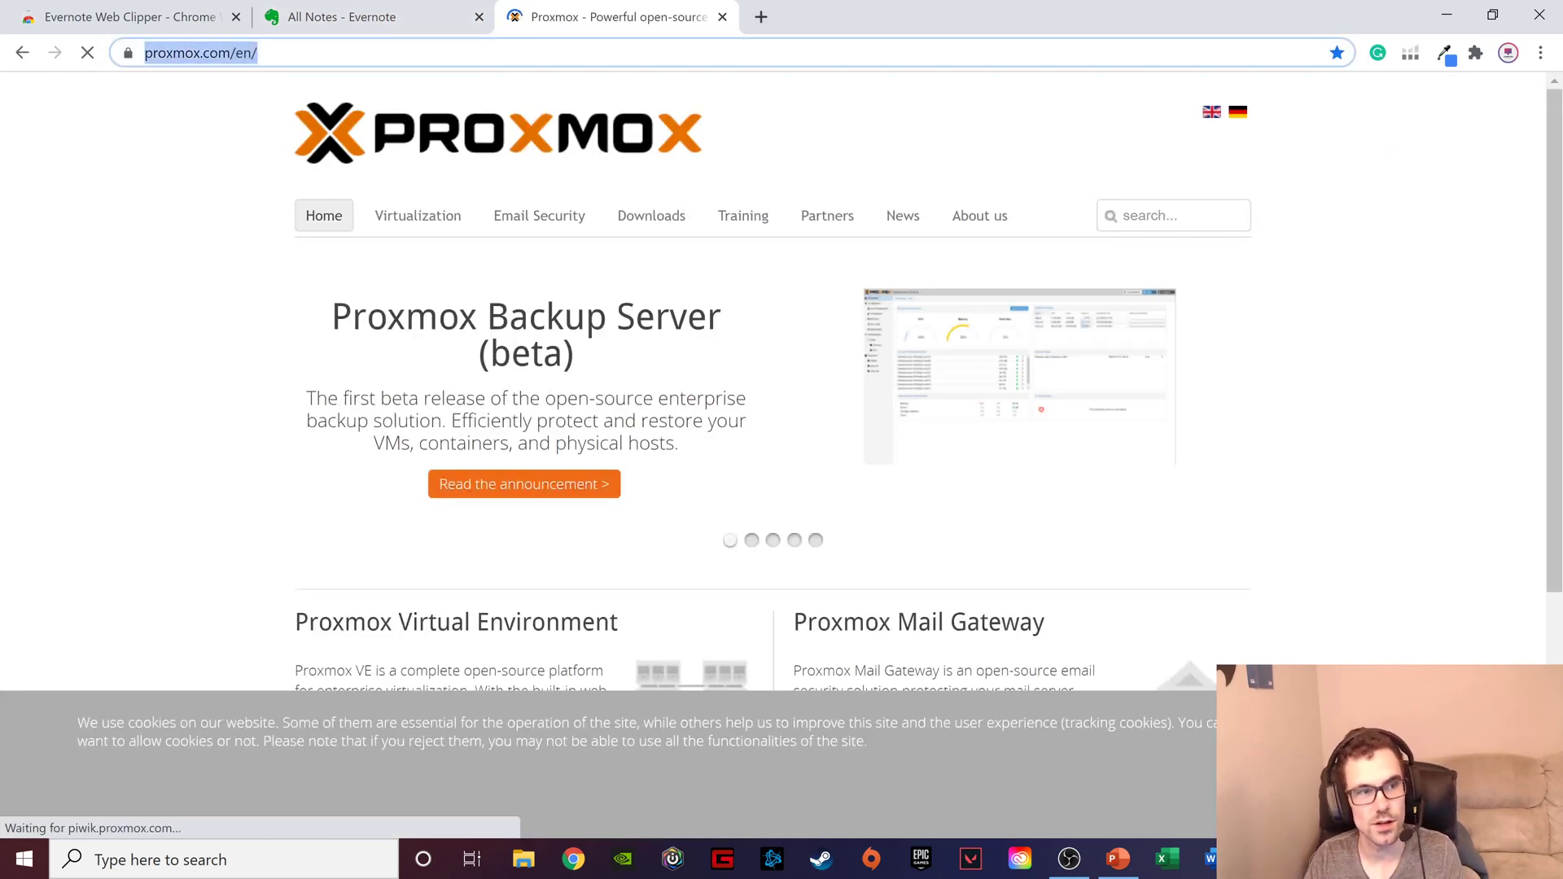
click(722, 16)
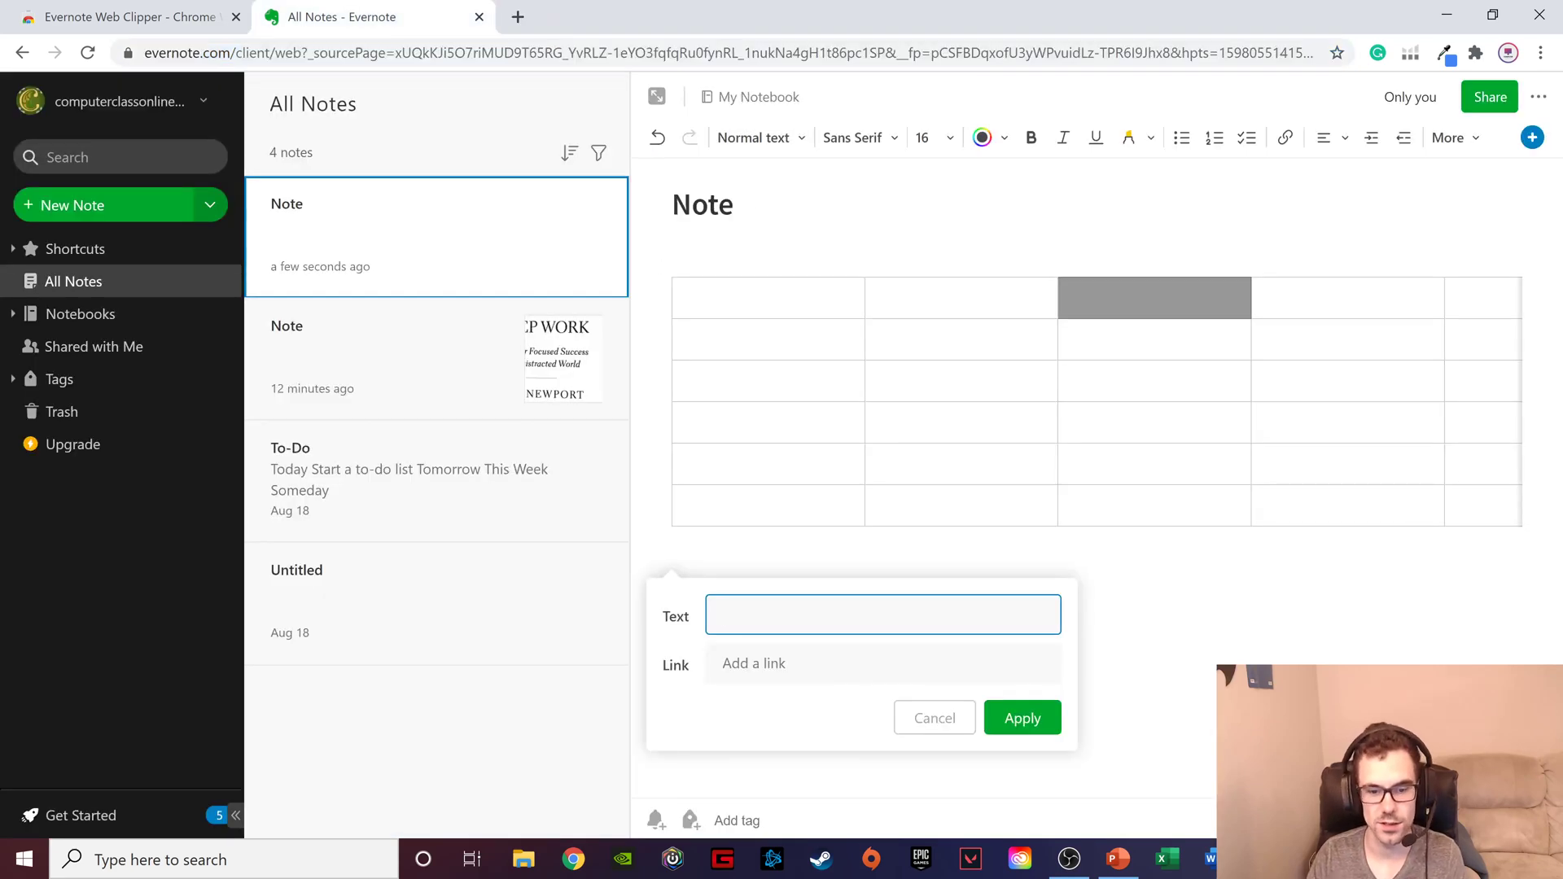
click(795, 661)
text(https://proxmox.com/en/)
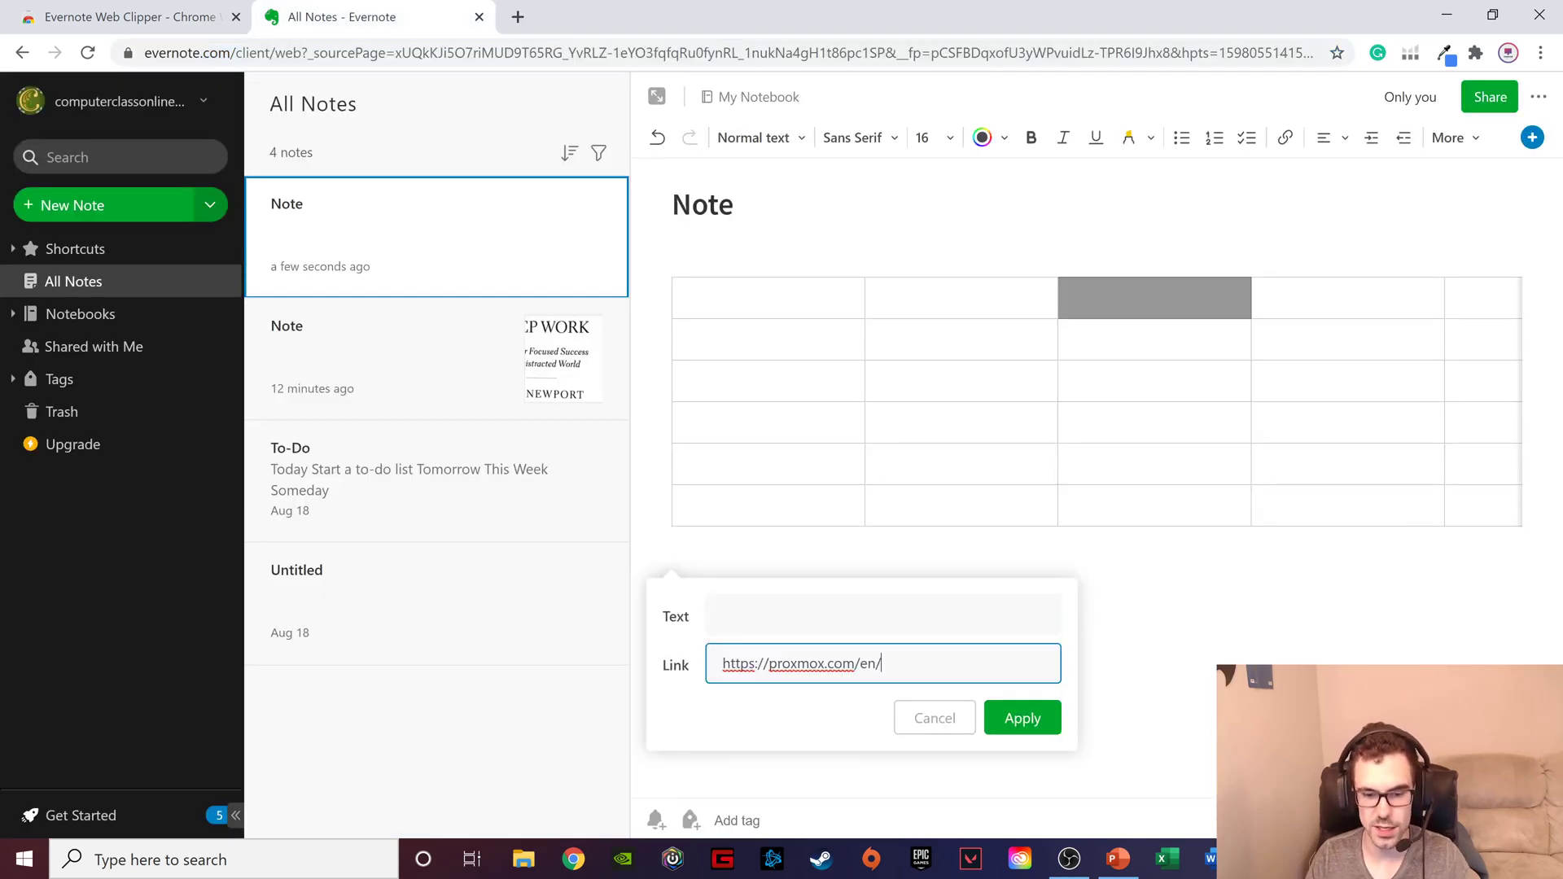
click(795, 616)
text(Click Here)
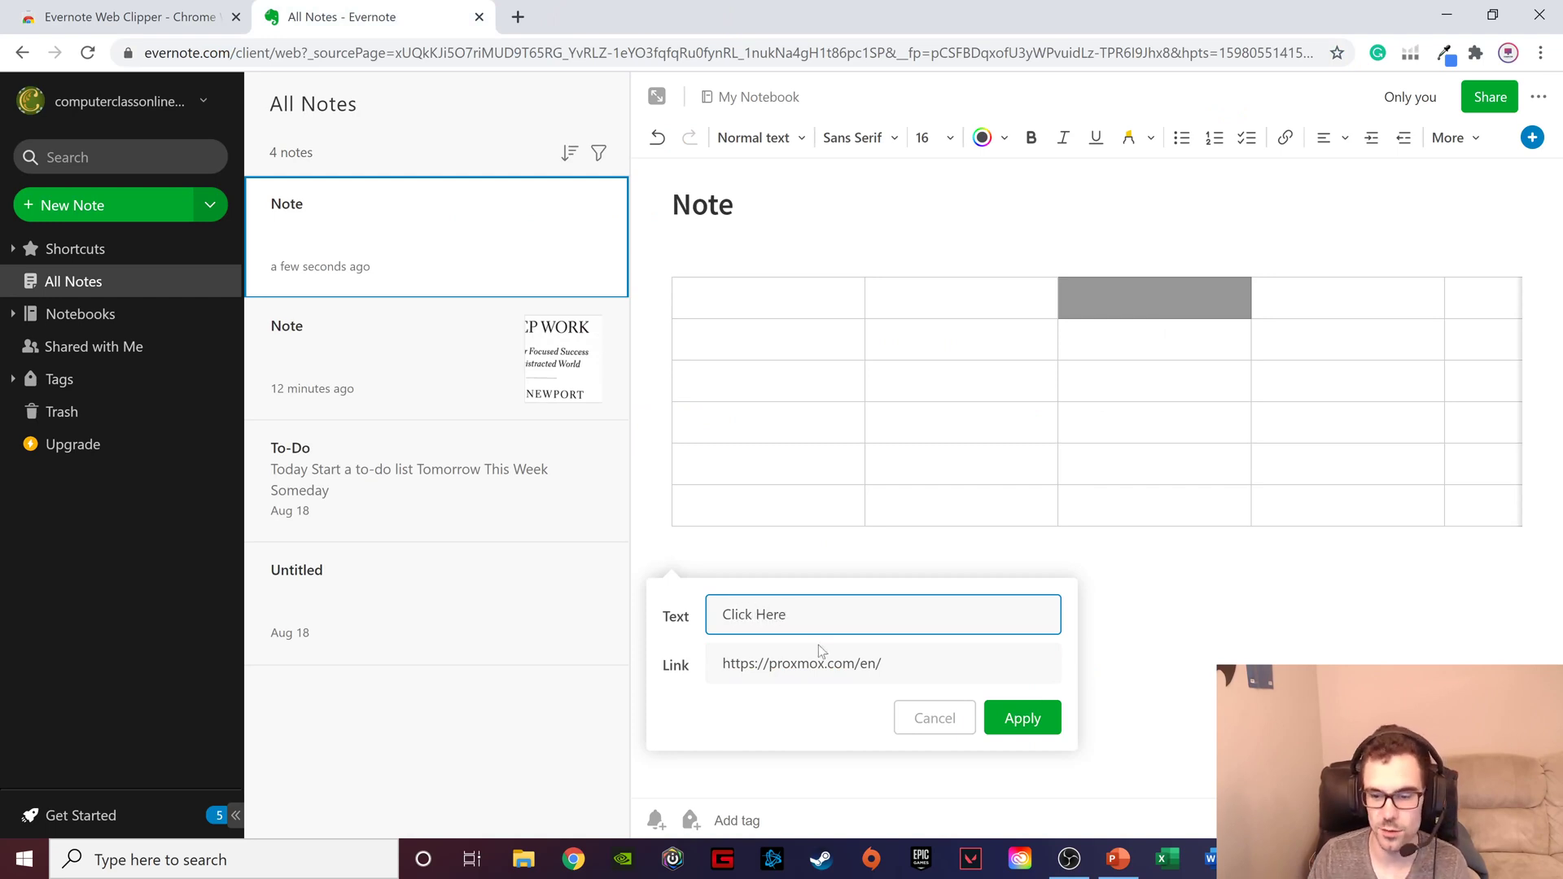
click(1034, 721)
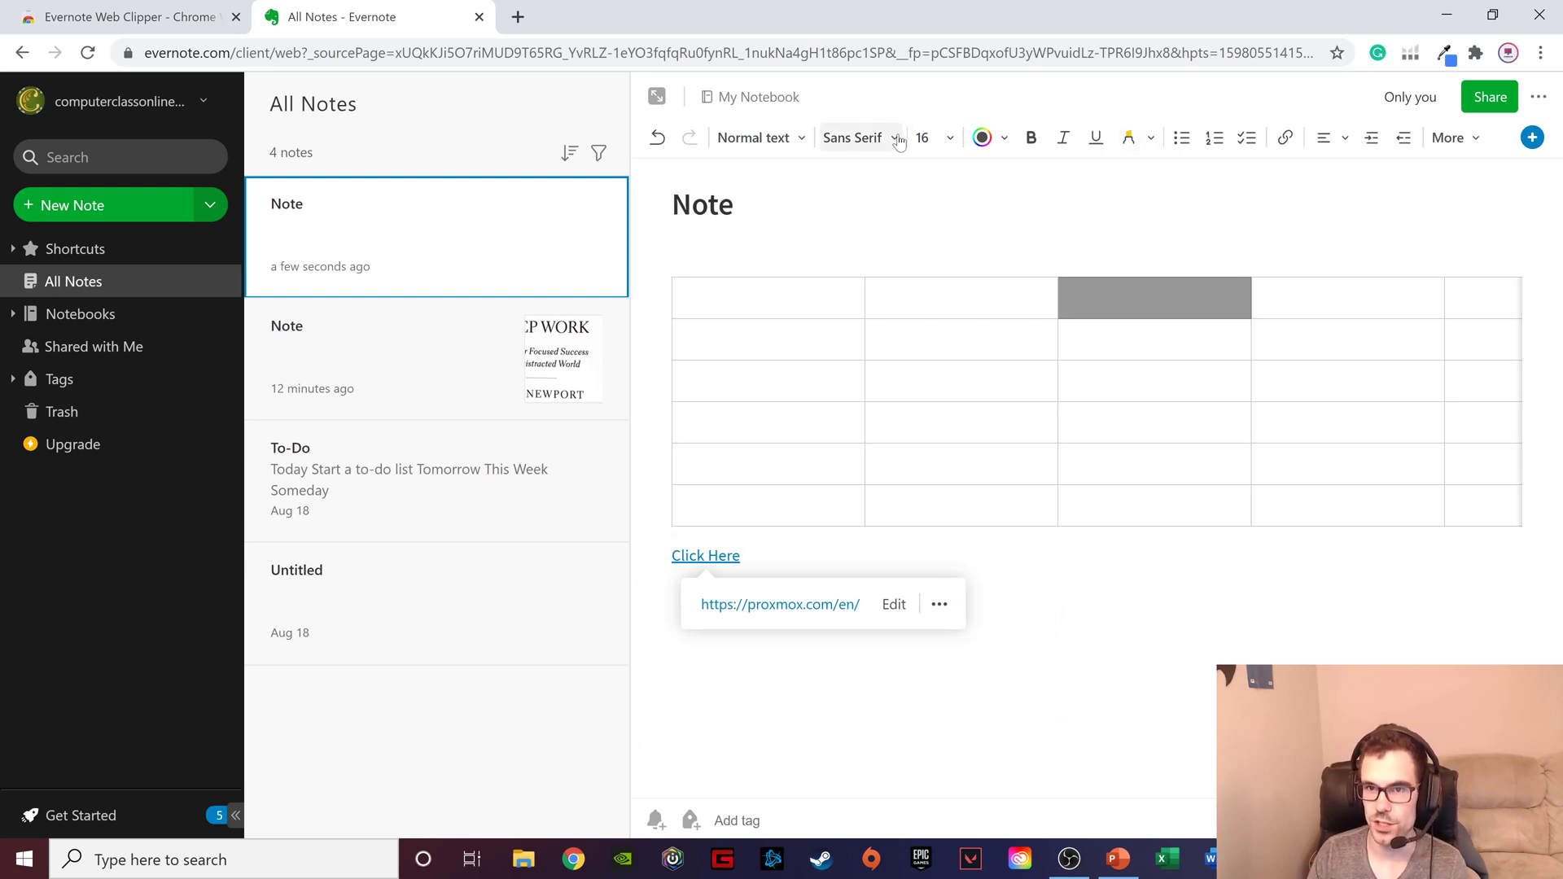
click(999, 139)
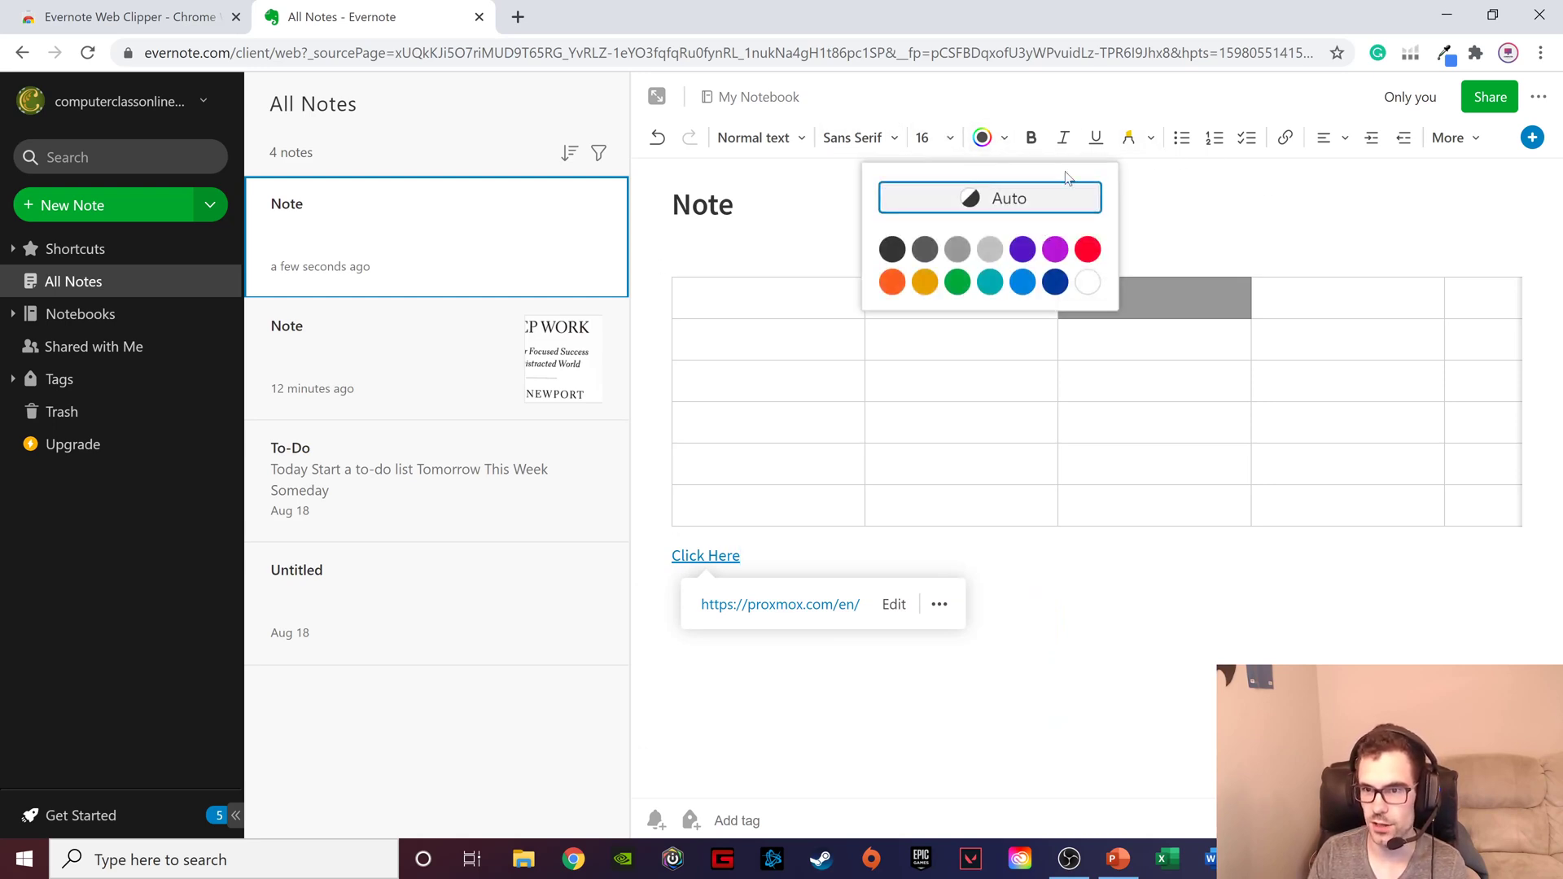
click(1148, 140)
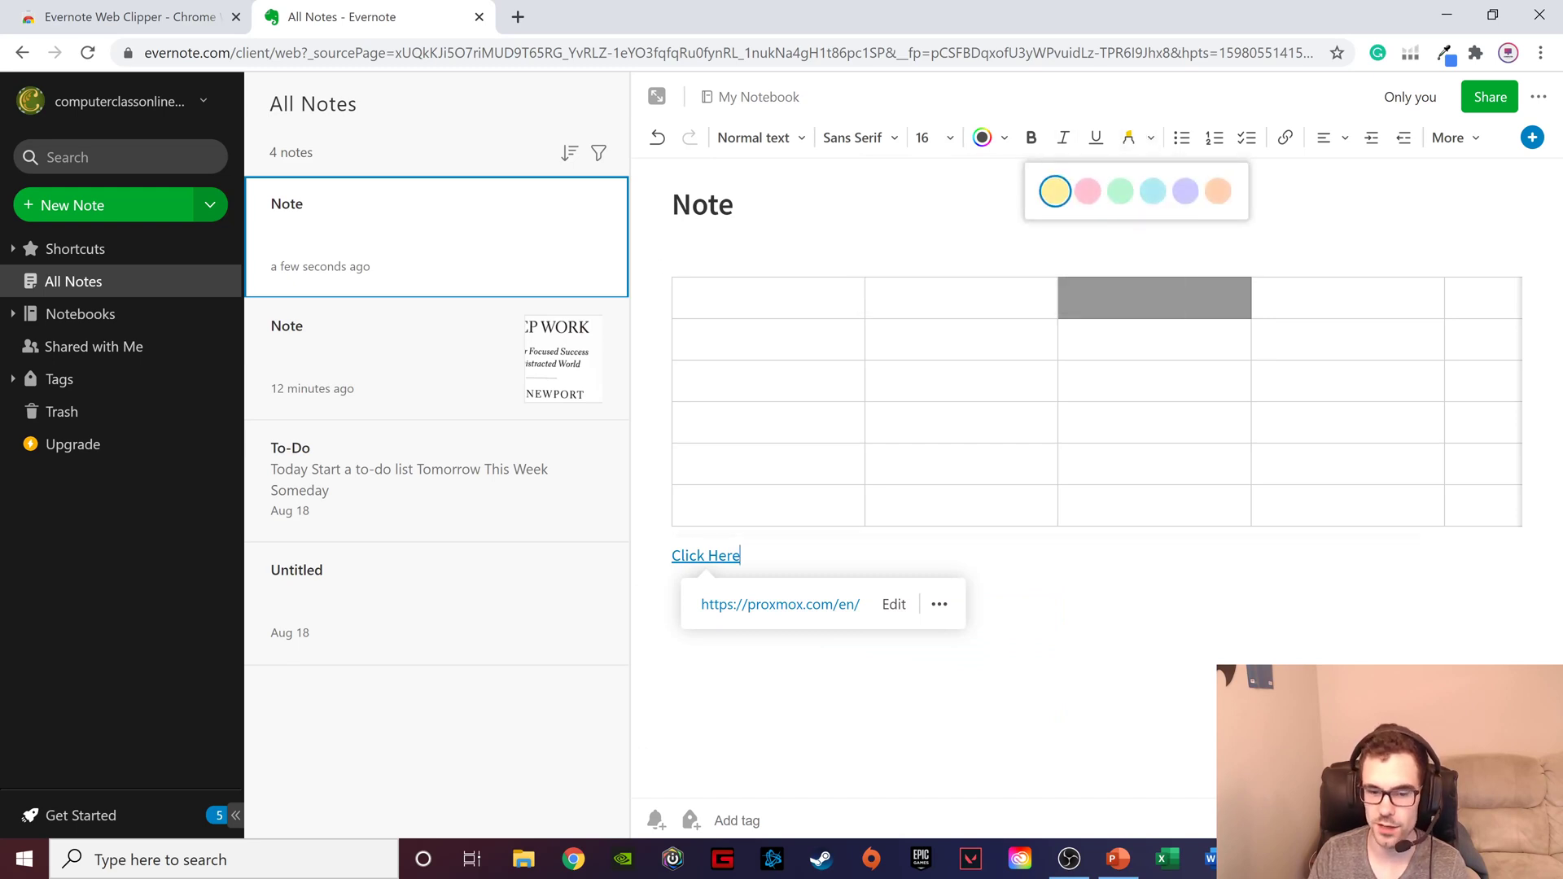
key(Escape)
Step: Enter a person's first name on a new line below the link and highlight it in pink
key(Return)
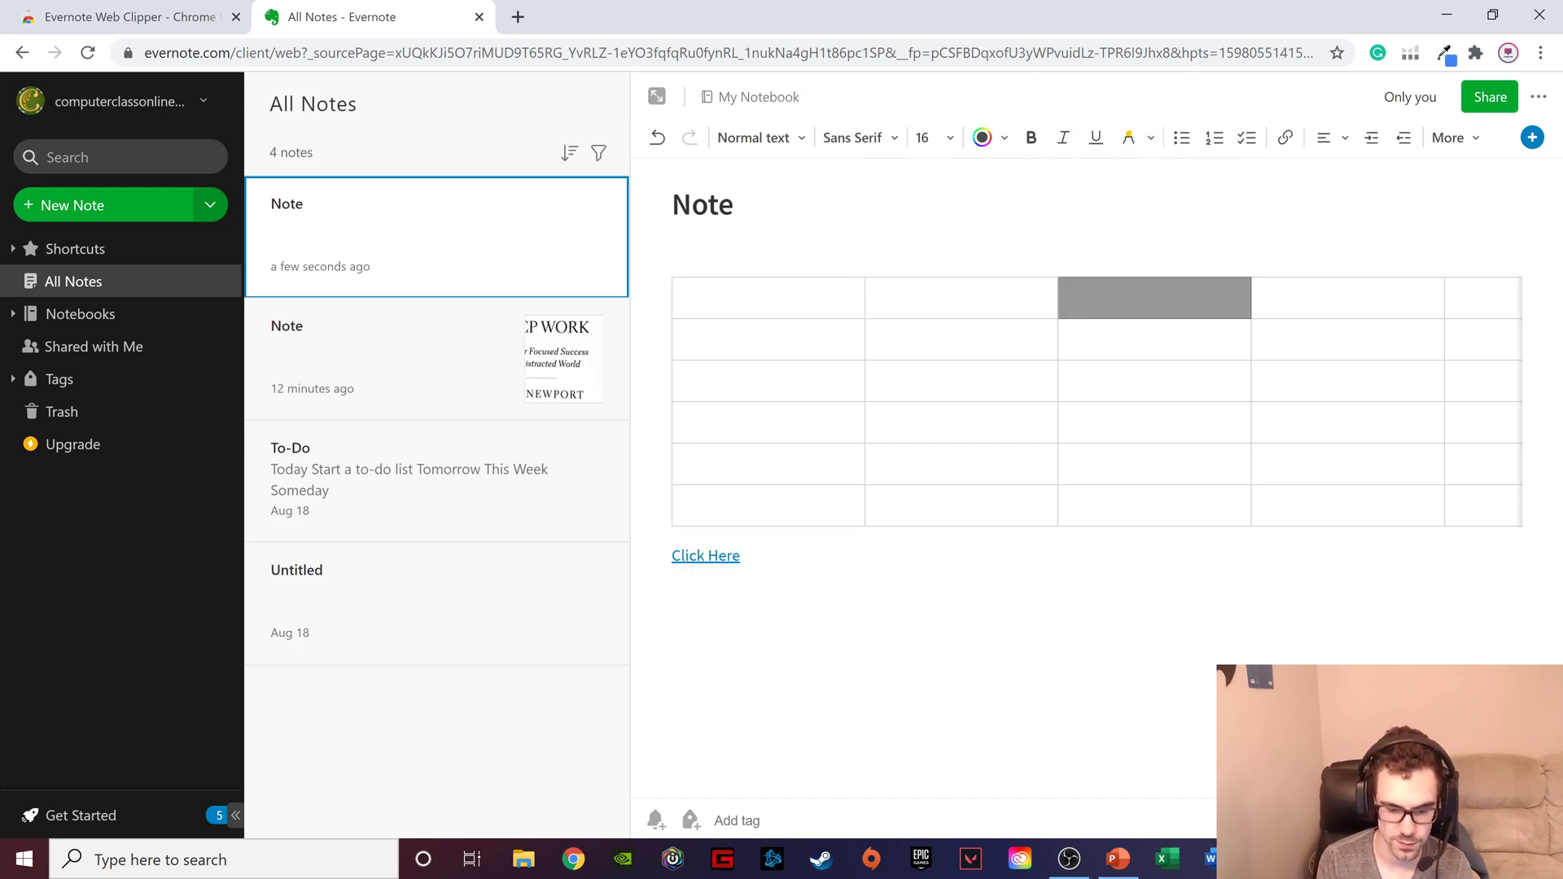
text(David)
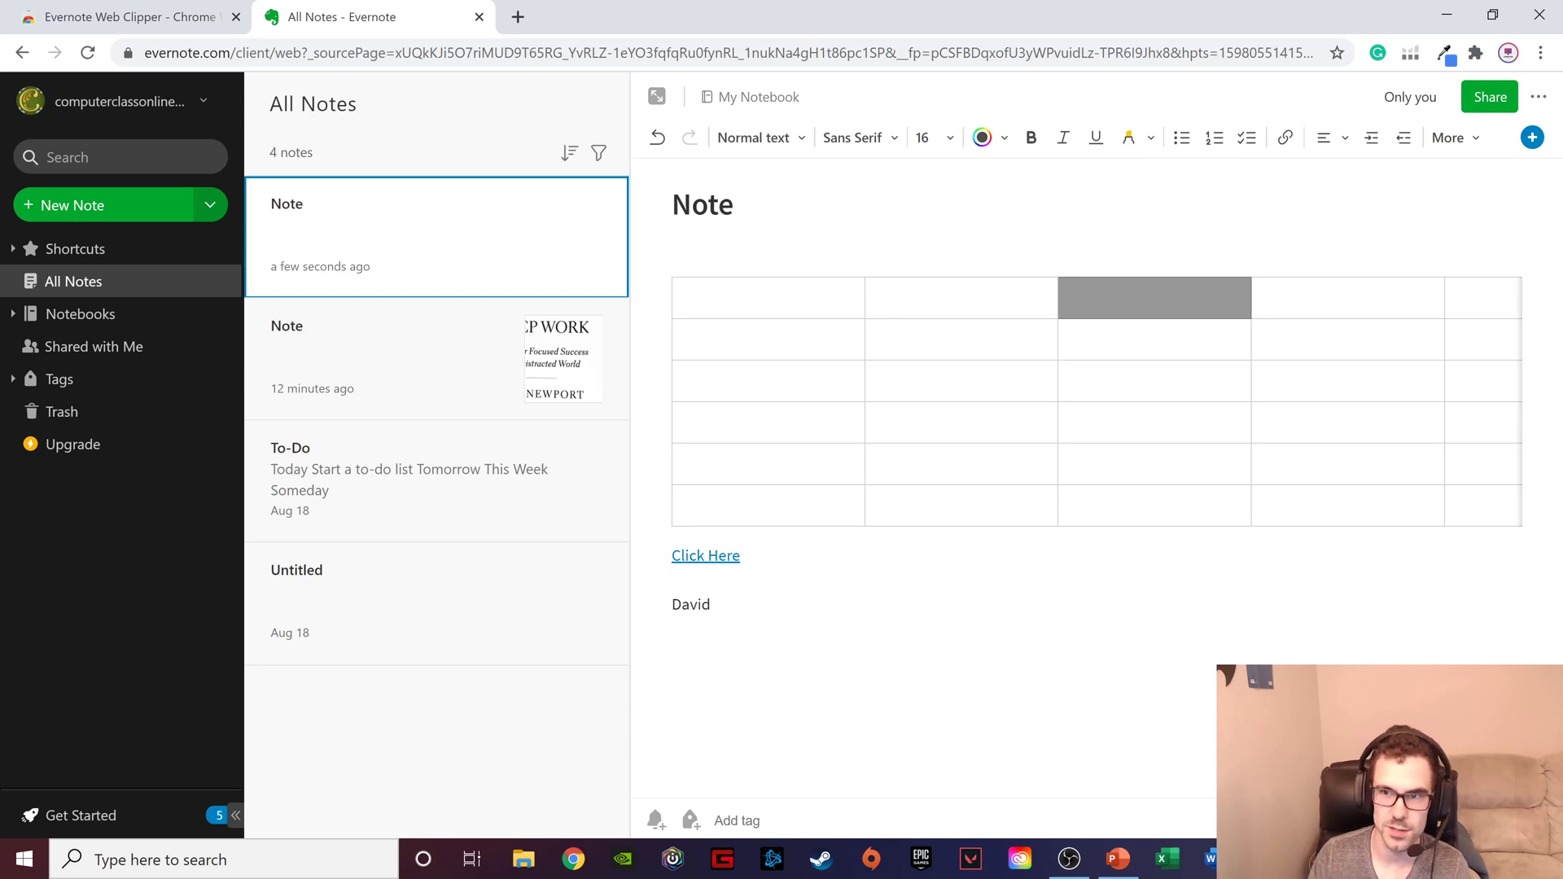
key(shift+Left)
key(shift+Left)
key(shift+Left)
key(shift+Left)
key(shift+Left)
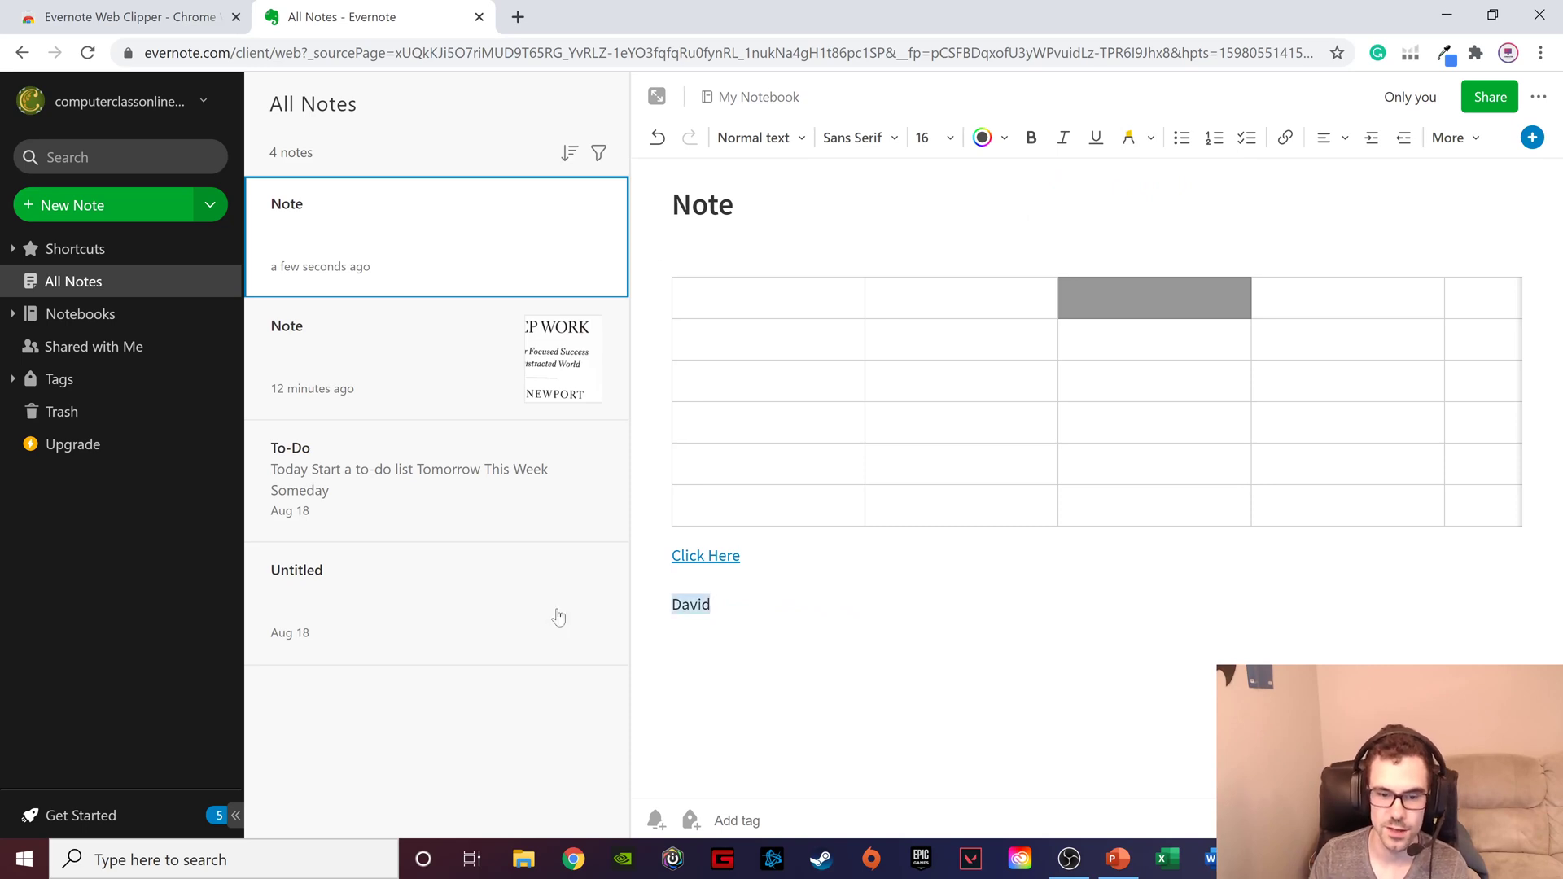
click(1149, 140)
click(1089, 192)
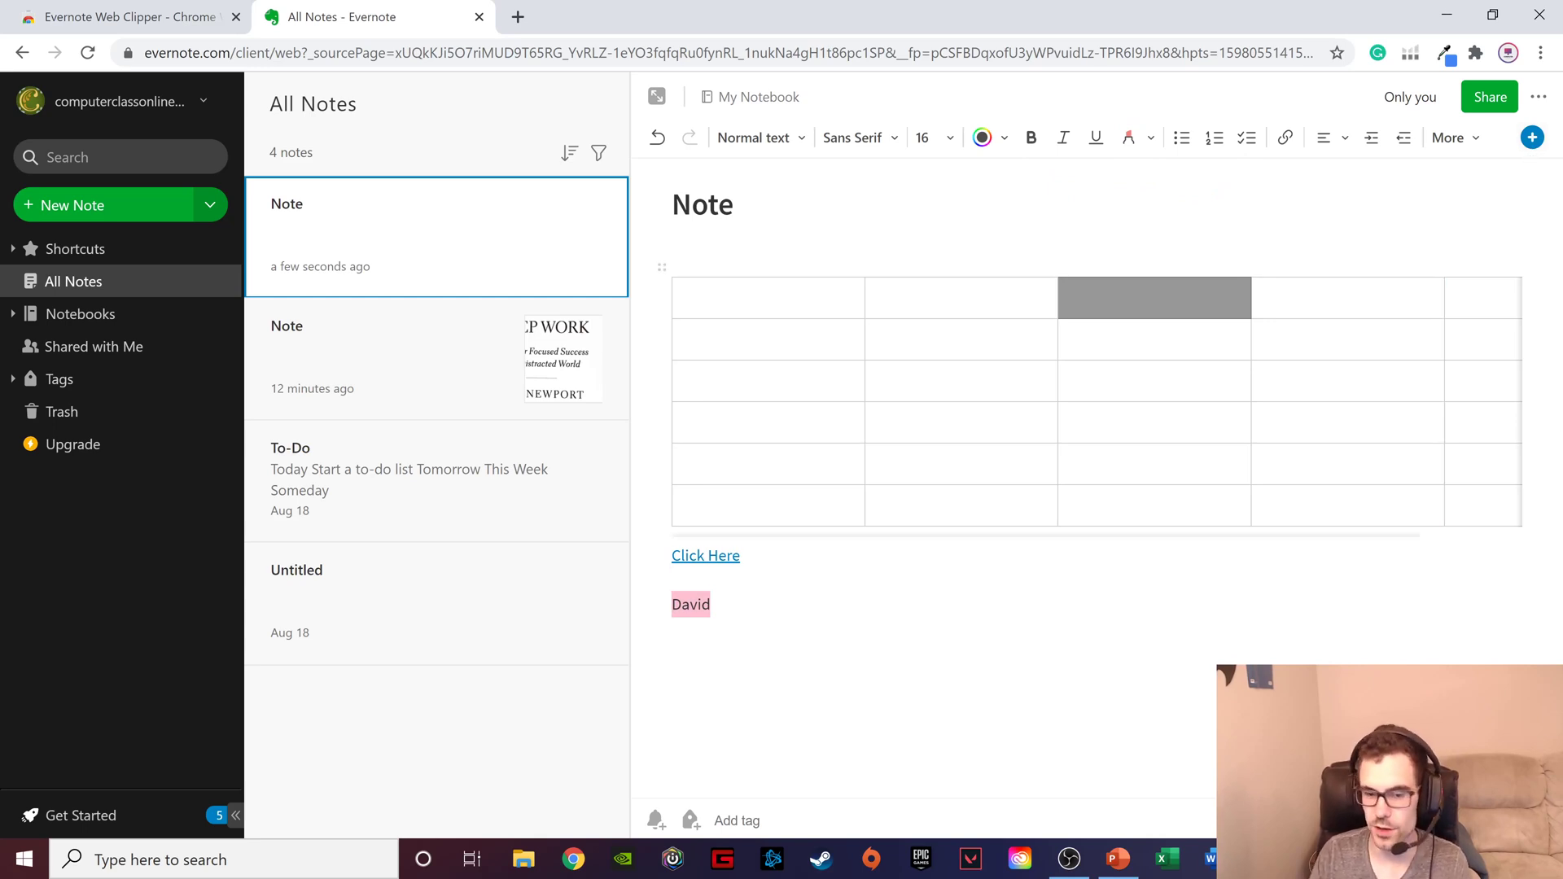
Step: Add a second person's first name on the line below the highlighted name
click(1463, 138)
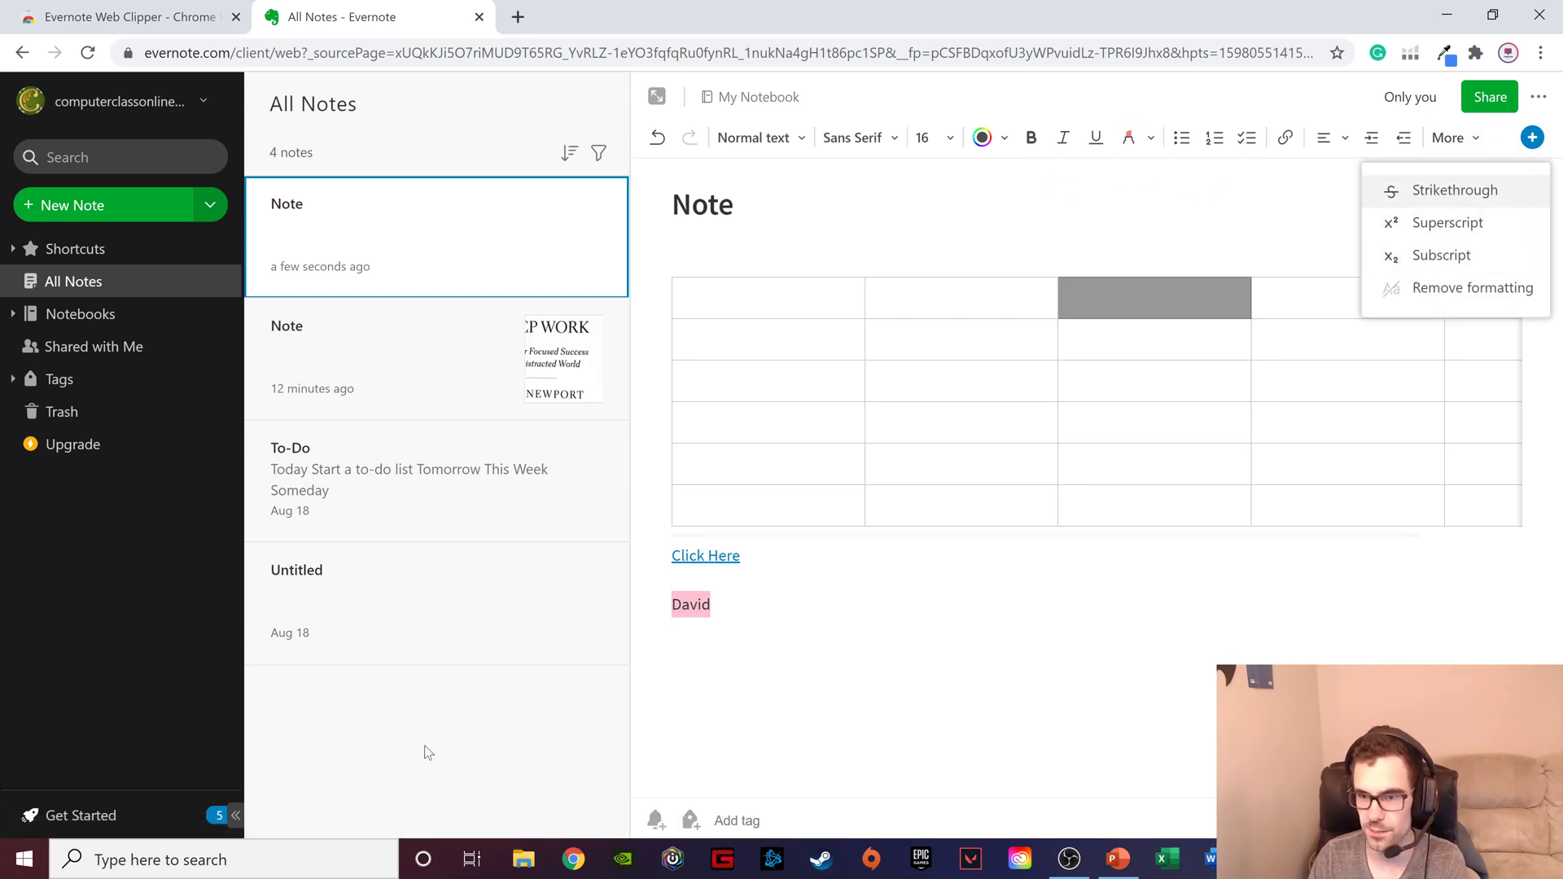
click(673, 604)
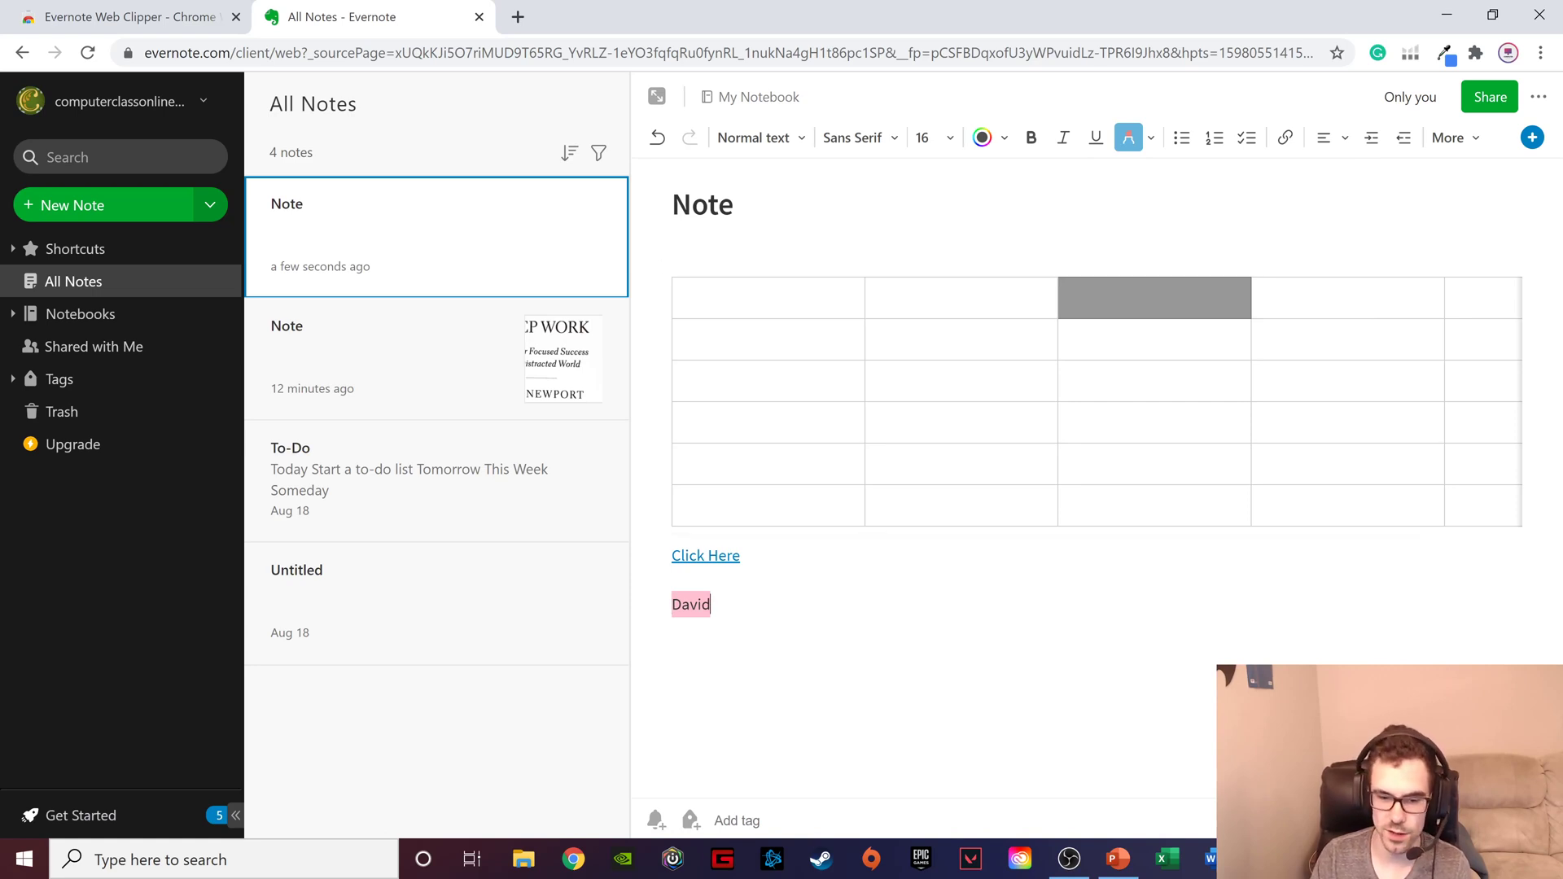
key(Return)
text(J)
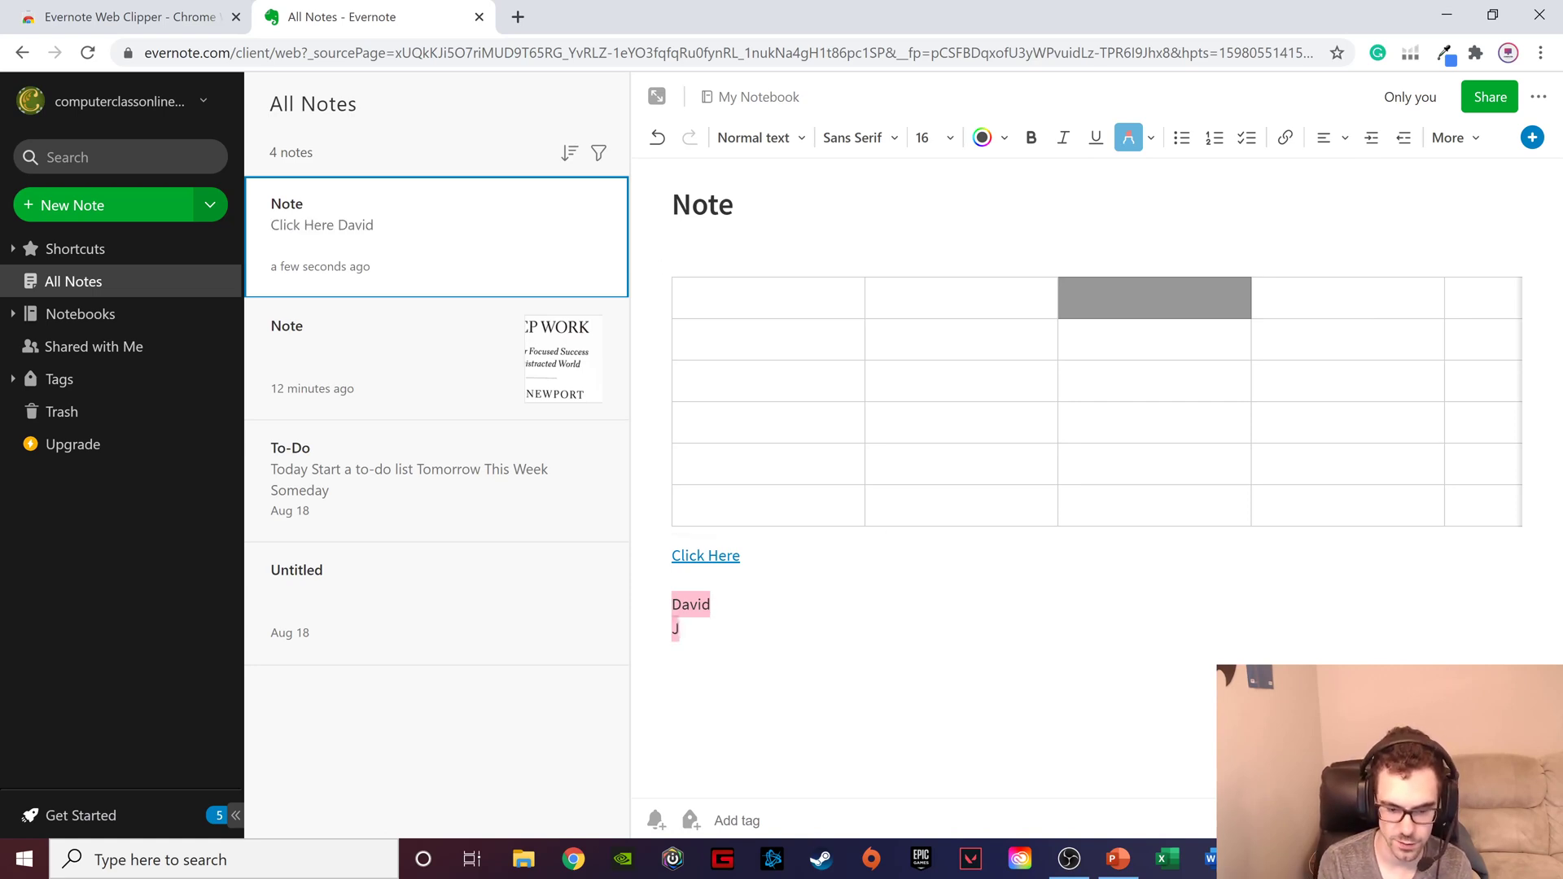
key(BackSpace)
text(Kara)
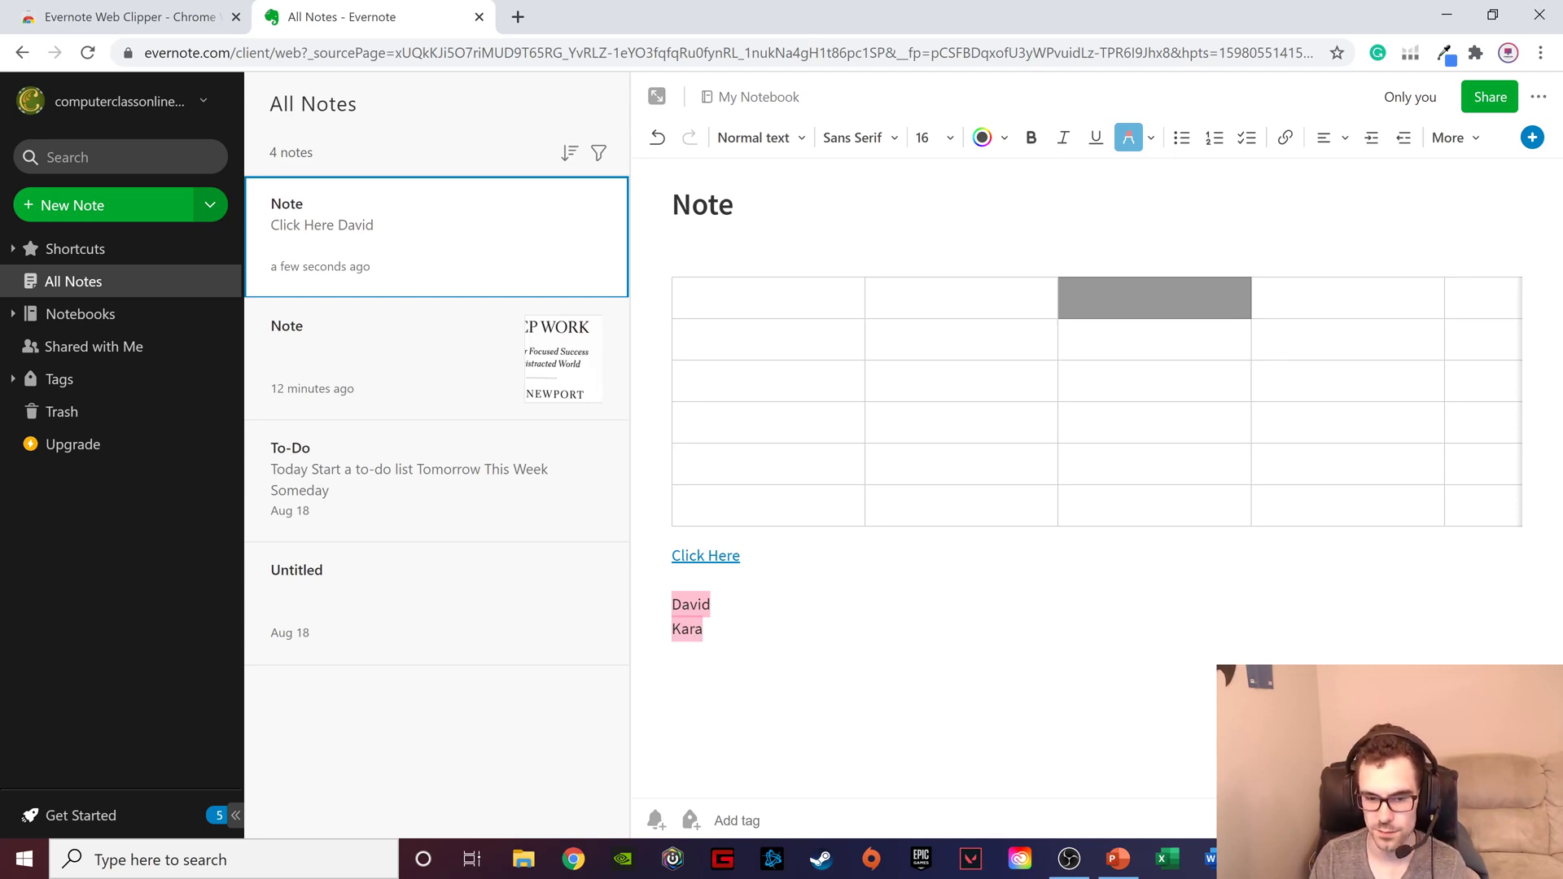
Step: Try numbered and bulleted list formatting on the two name lines
drag(673, 605, 703, 629)
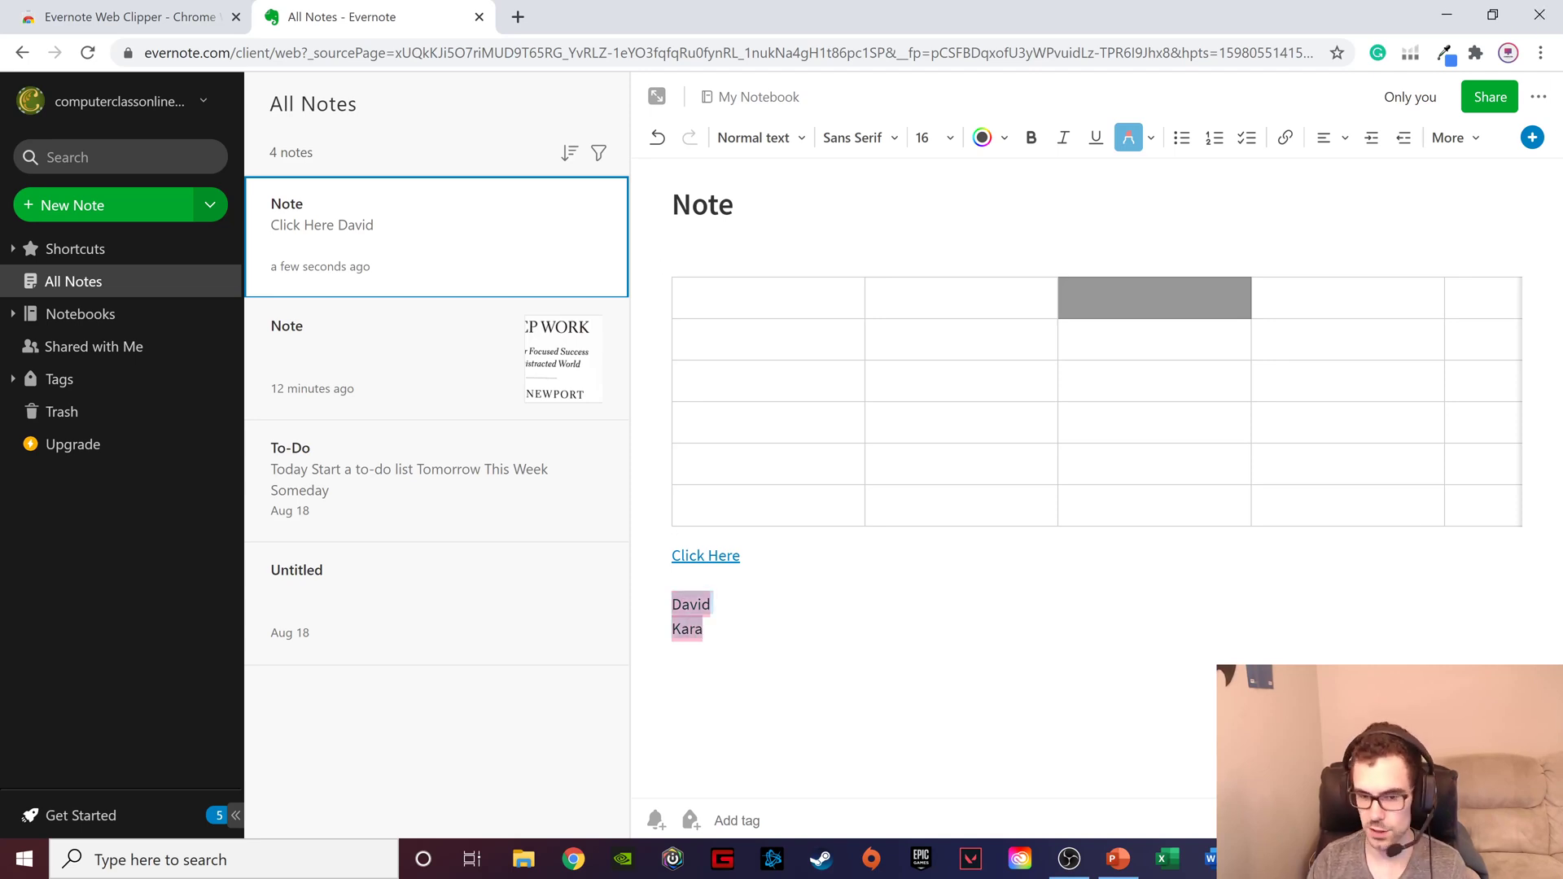
click(1213, 138)
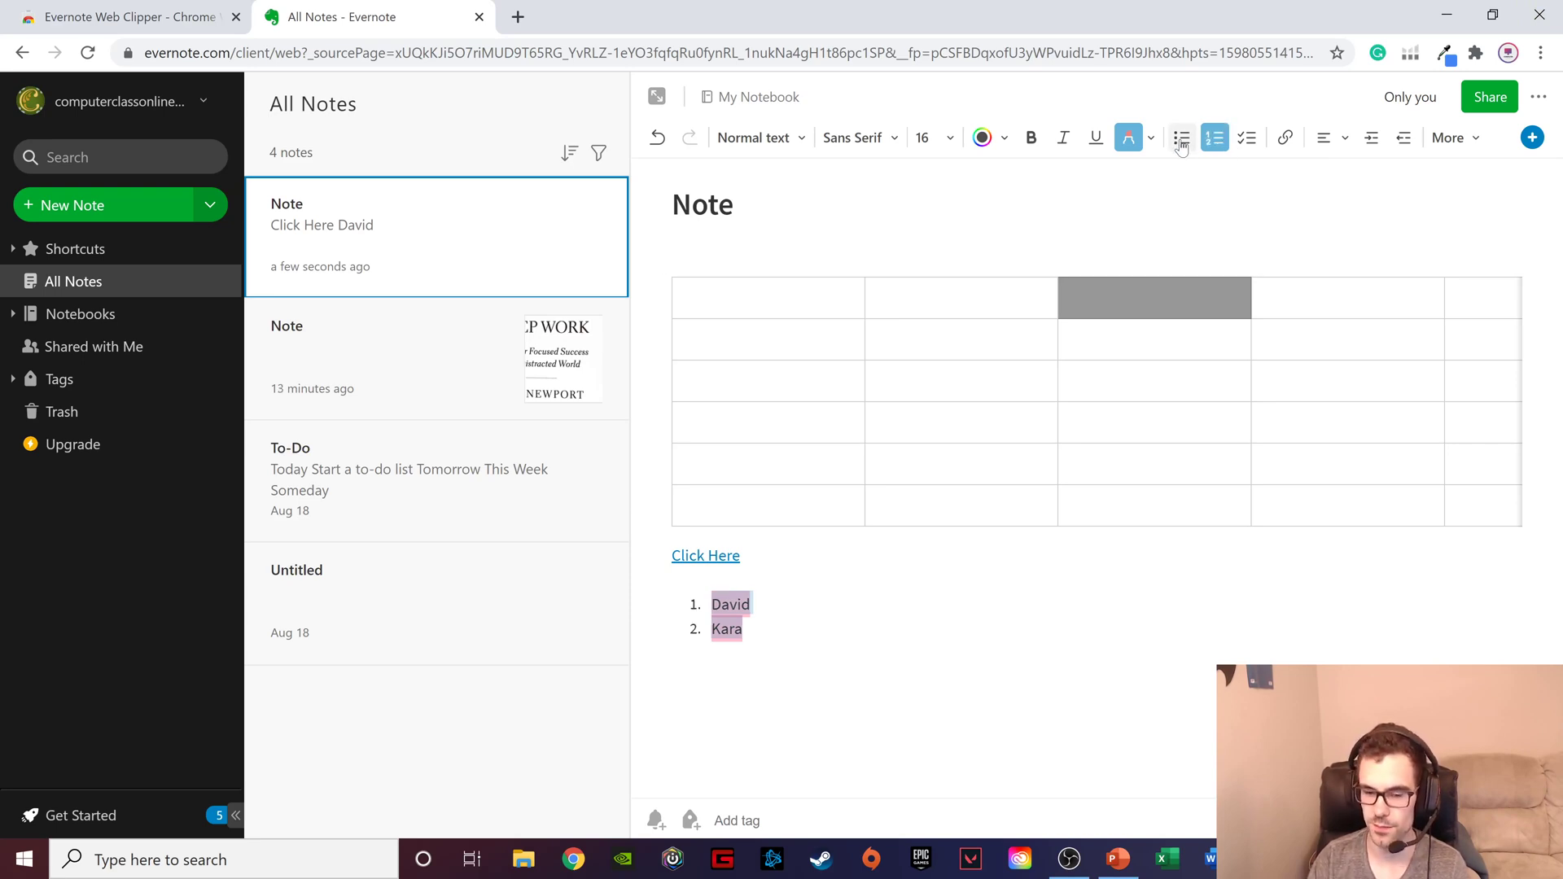
click(1181, 140)
click(1183, 140)
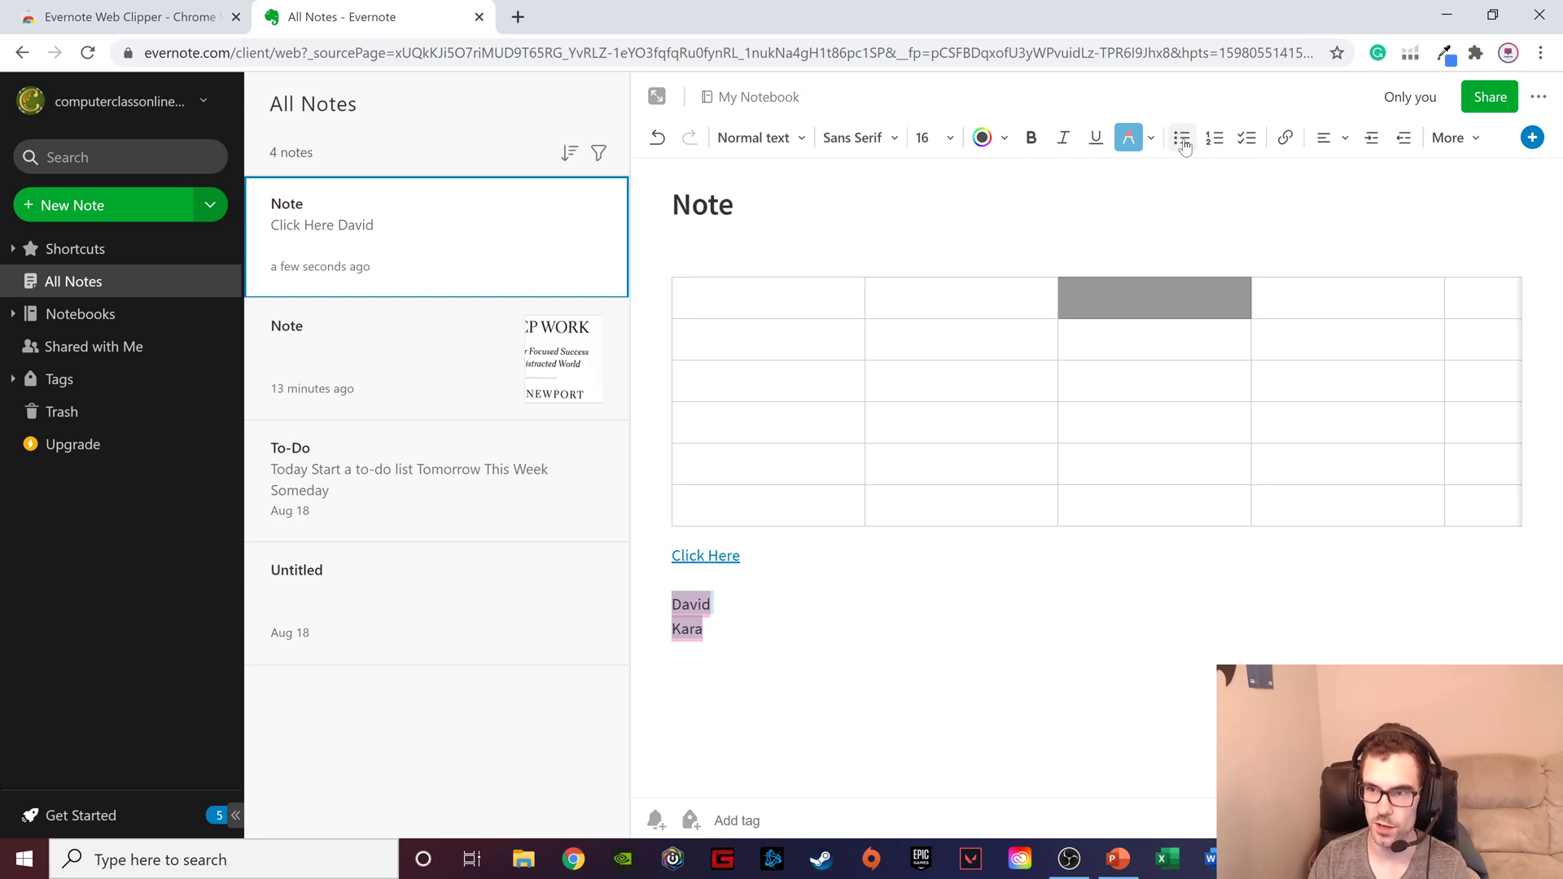
Step: Turn the two selected name lines into checkbox items
click(1475, 140)
click(1530, 138)
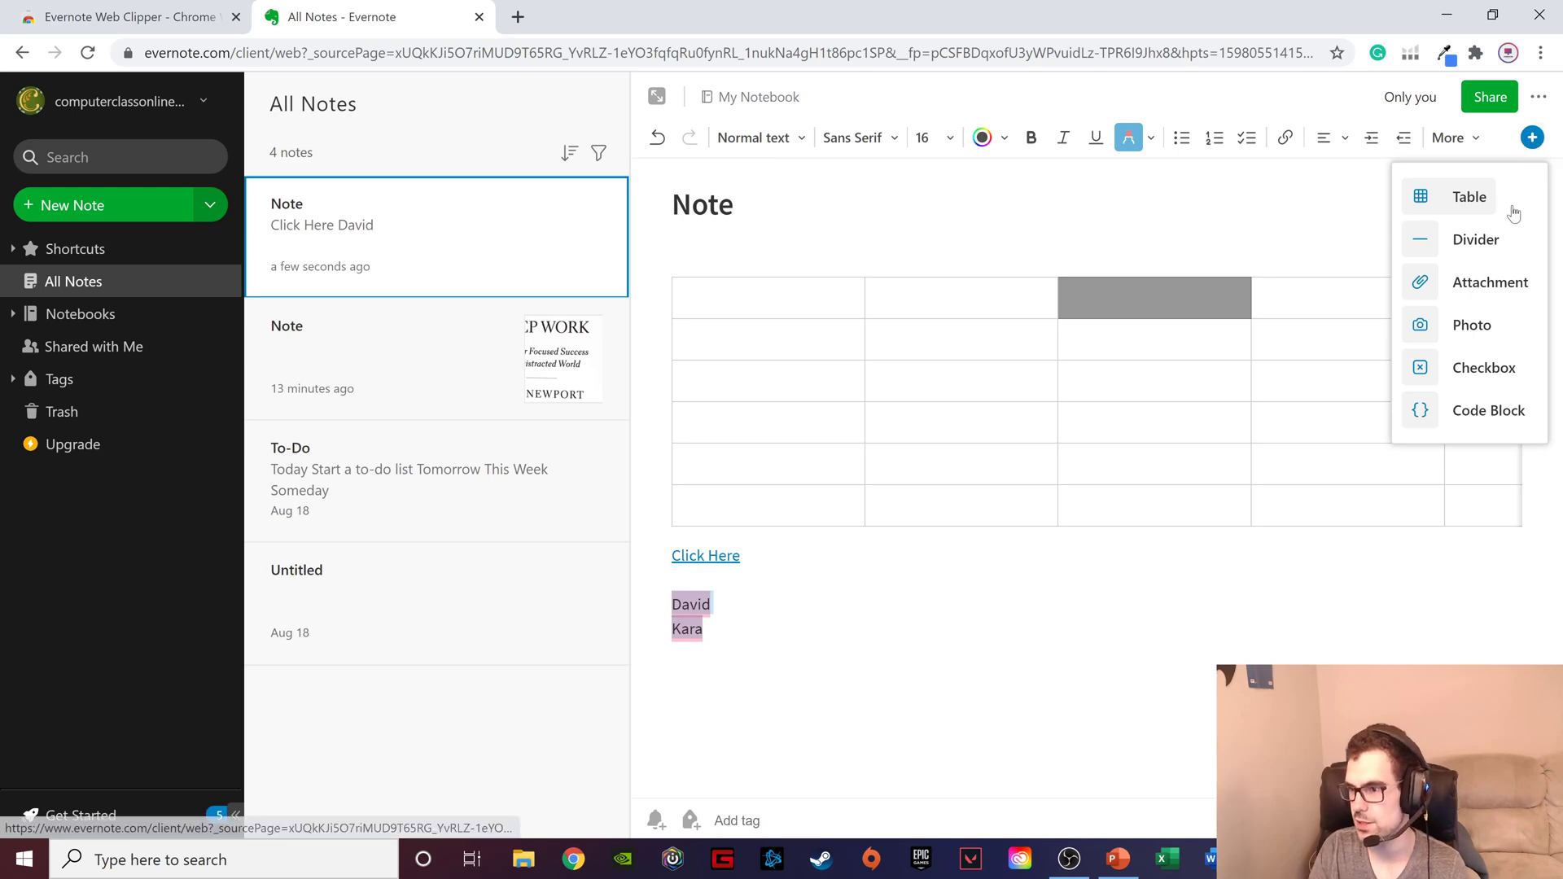
click(1476, 375)
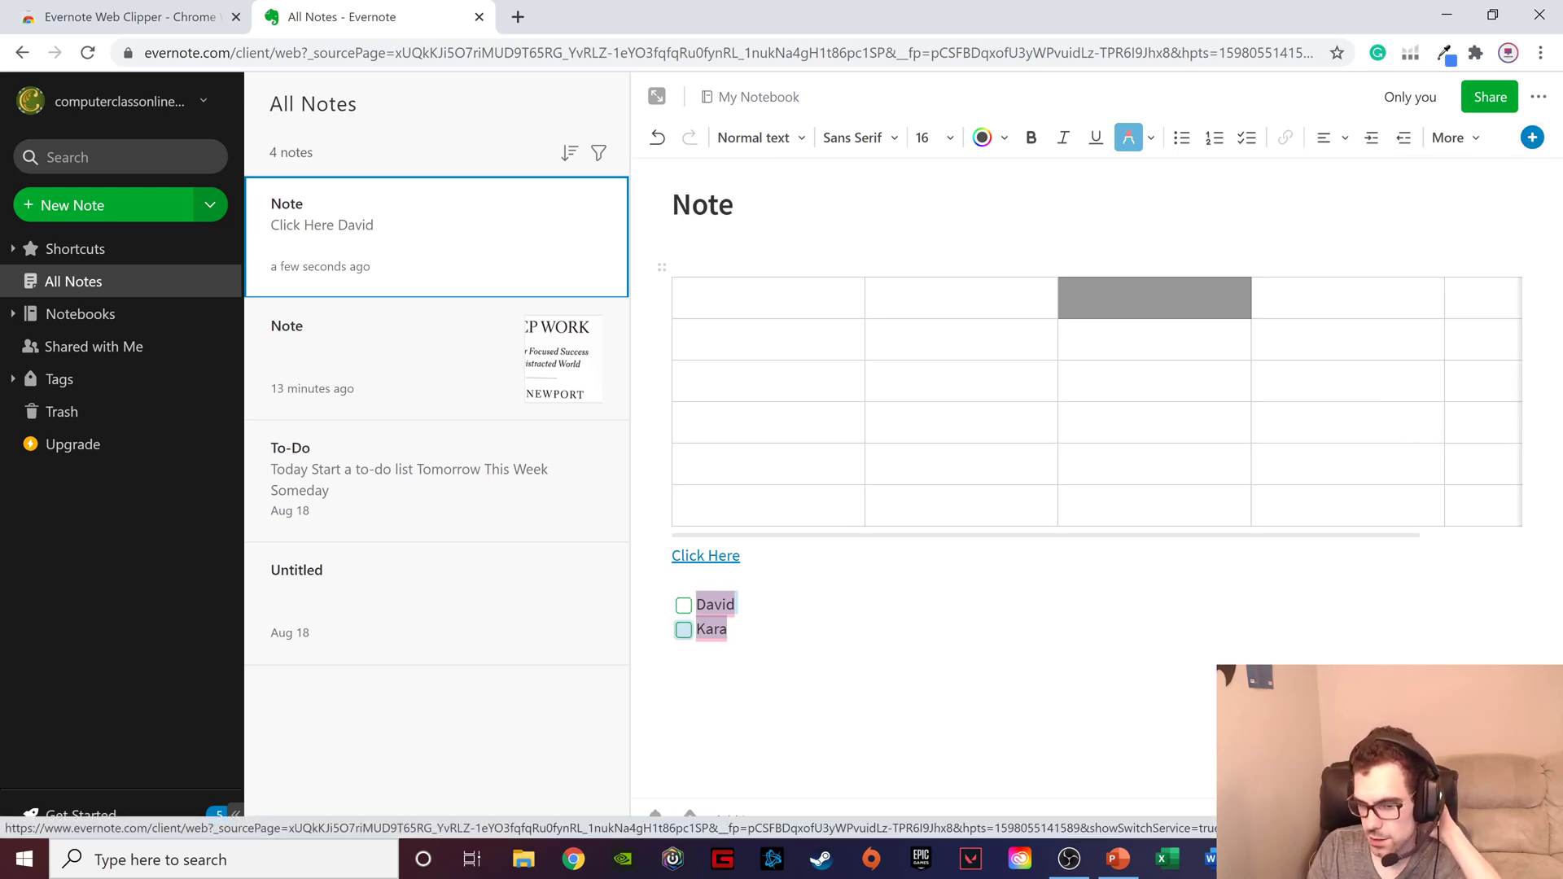
Step: Replace the name in the first checkbox item with "Candy"
drag(724, 606, 736, 603)
click(735, 604)
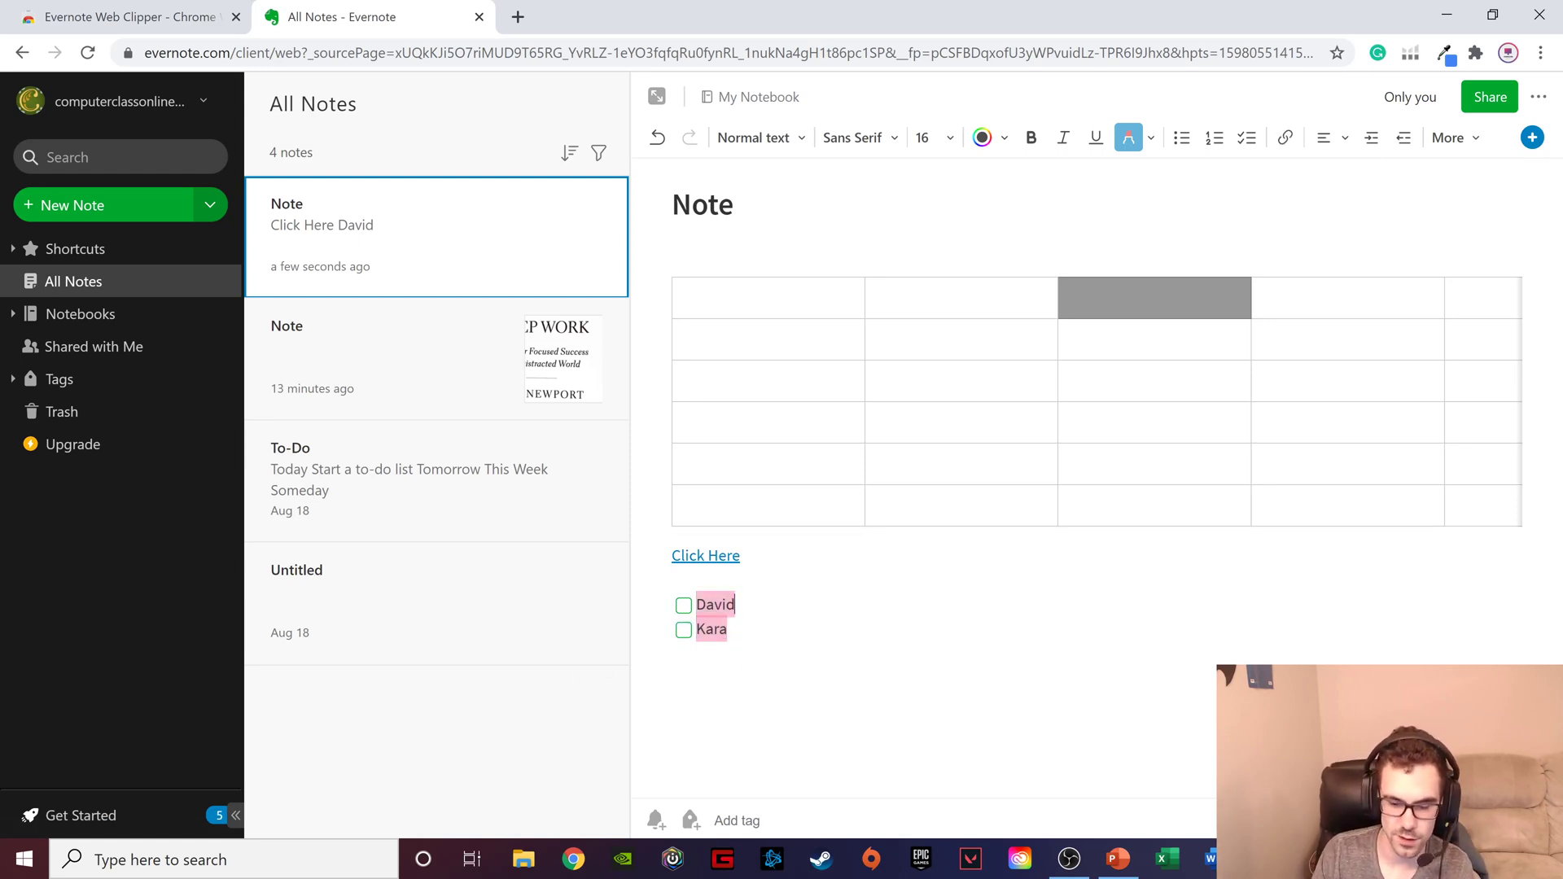
key(BackSpace)
key(BackSpace)
key(BackSpace)
key(BackSpace)
key(BackSpace)
text(Ca)
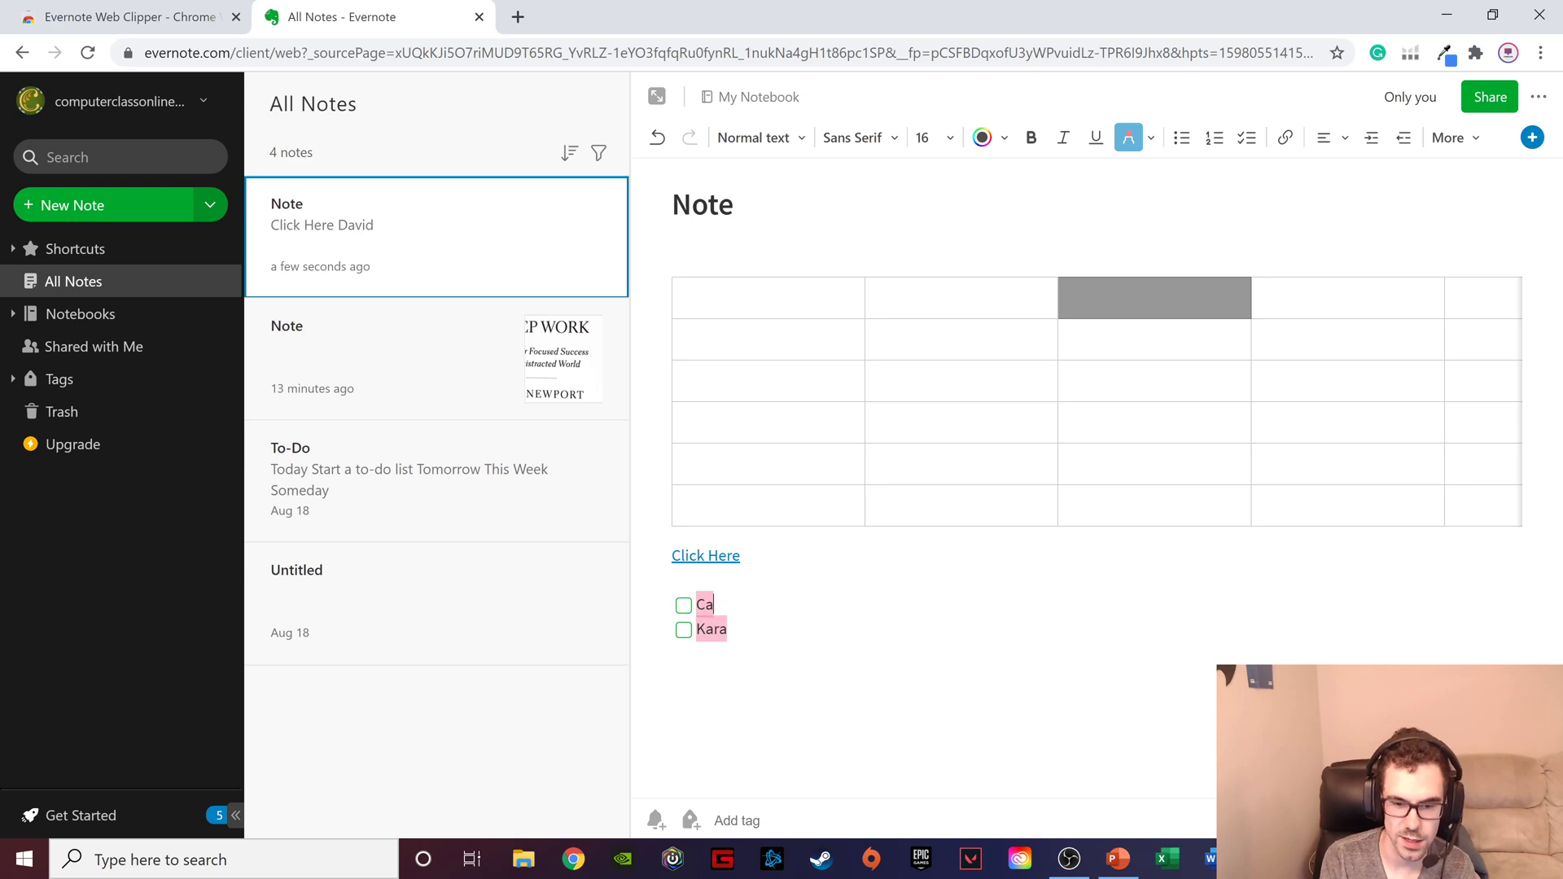
text(ndy)
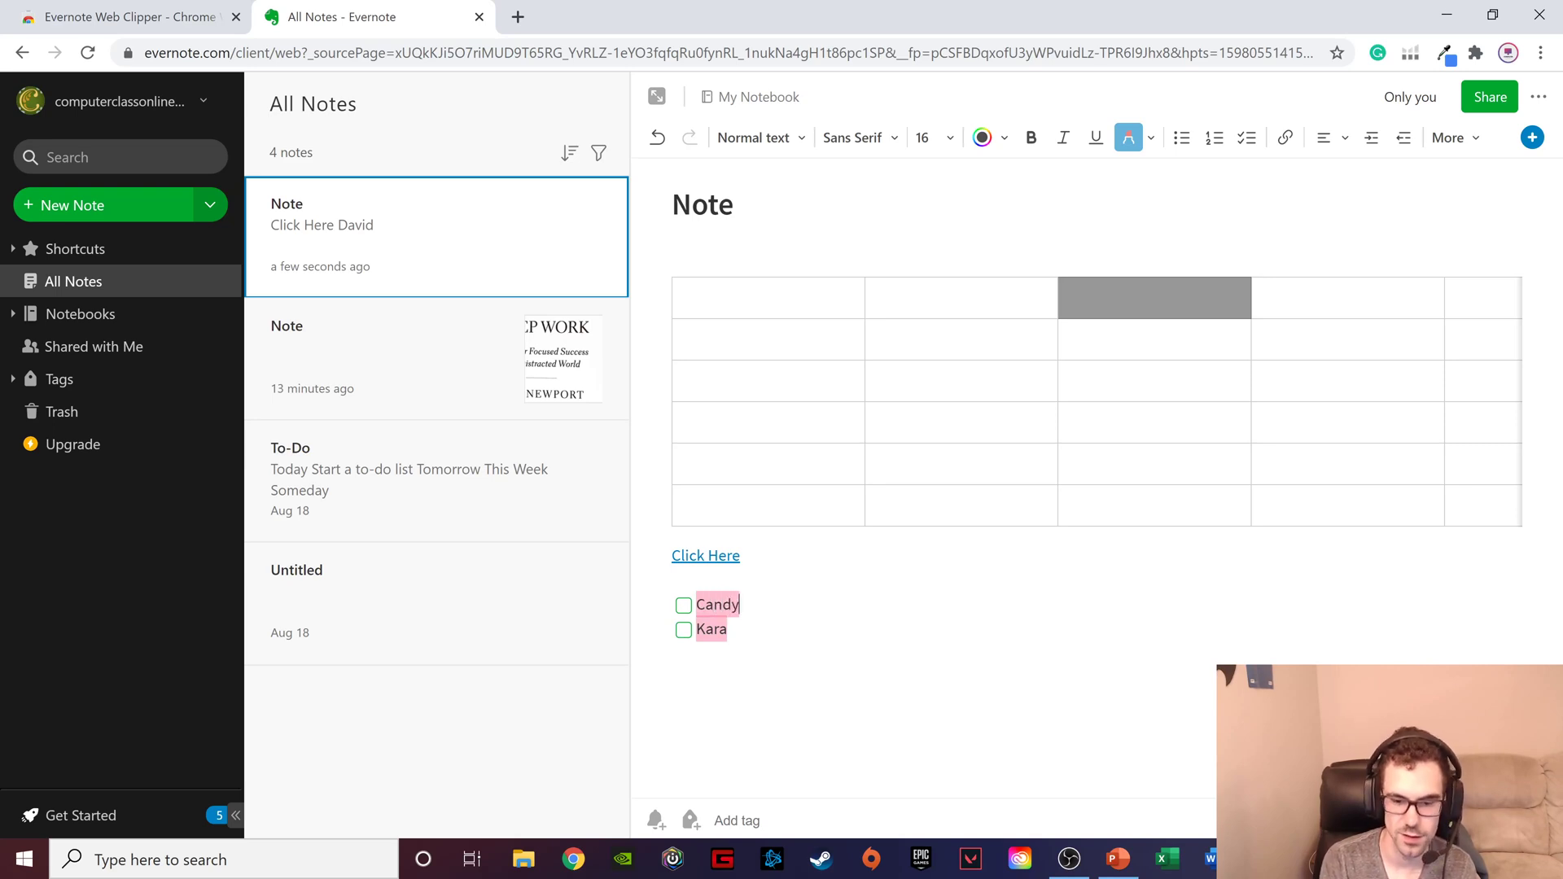
Step: Replace the name in the second checkbox item with "Snacks"
key(Down)
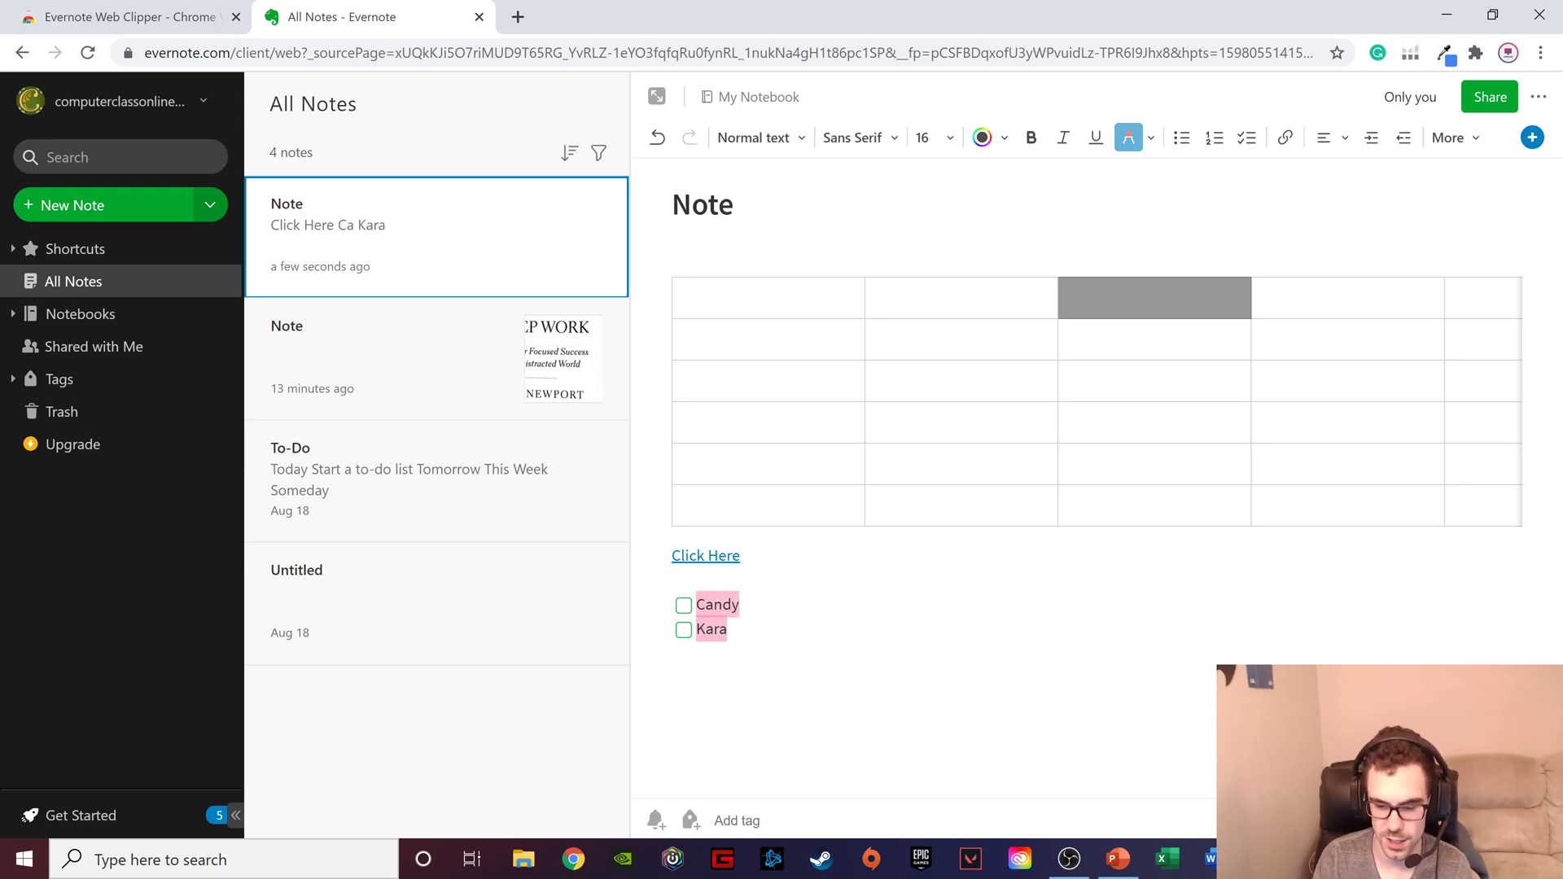
key(BackSpace)
key(BackSpace)
key(BackSpace)
key(BackSpace)
text(Snacks)
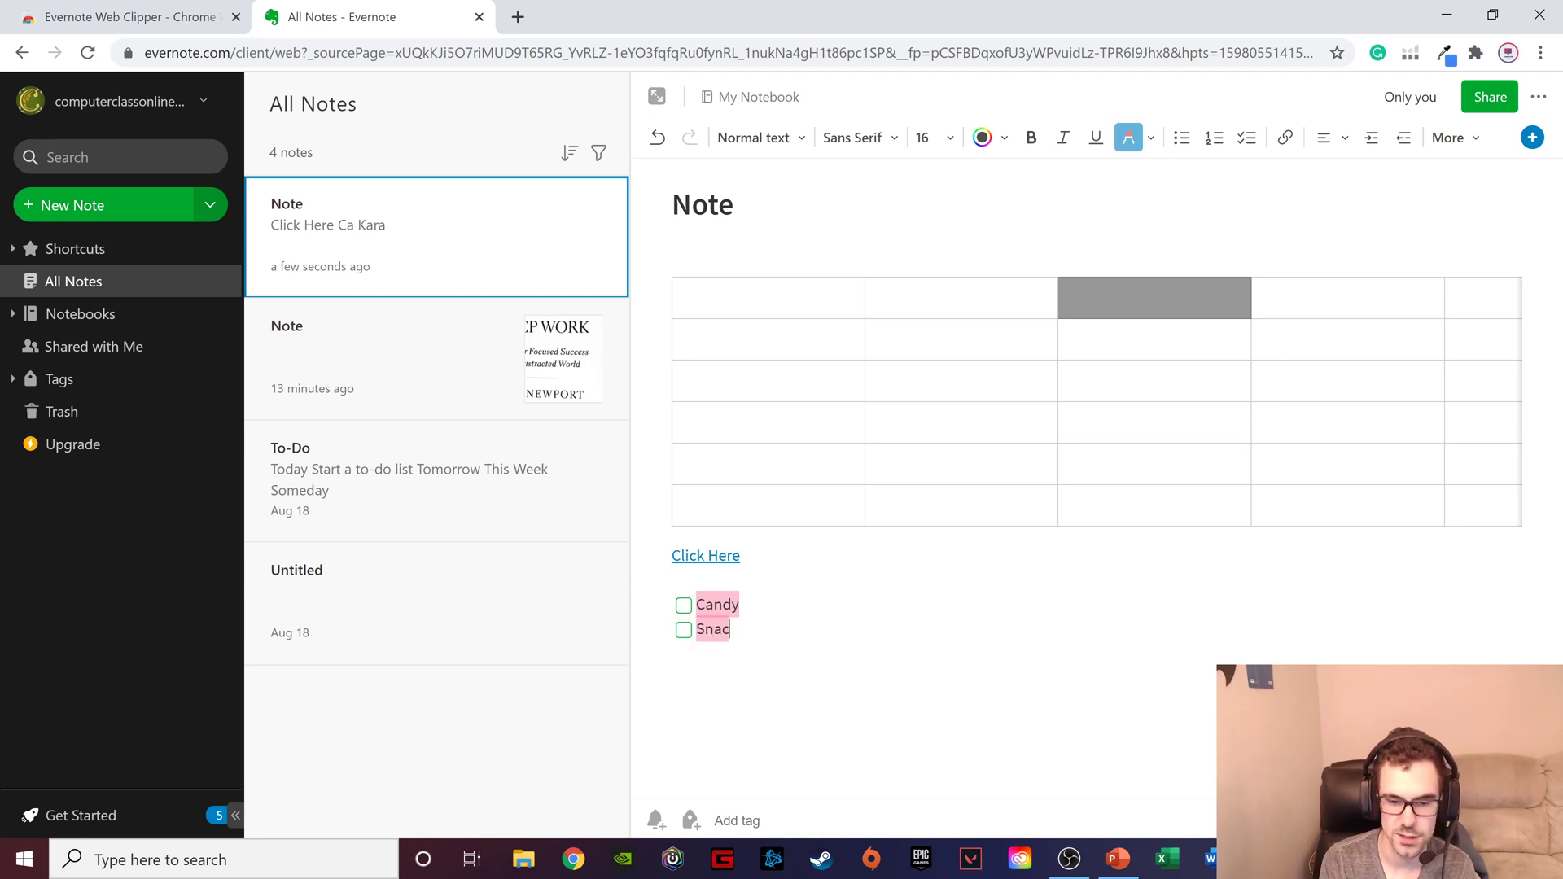
Step: Try a divider line below the checkbox items in the note
click(1534, 138)
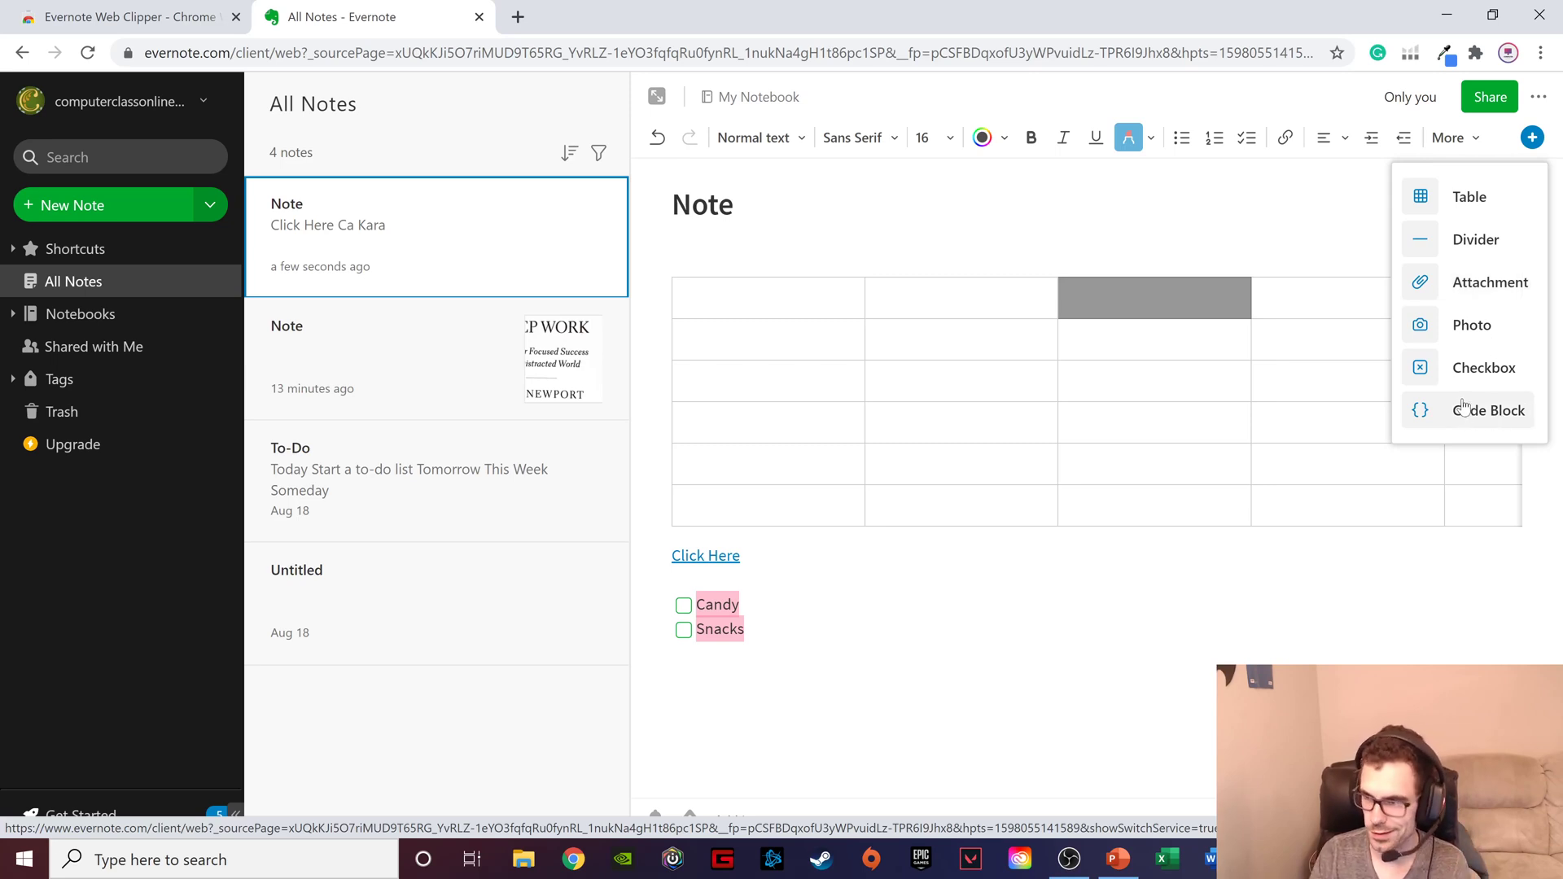
click(1480, 243)
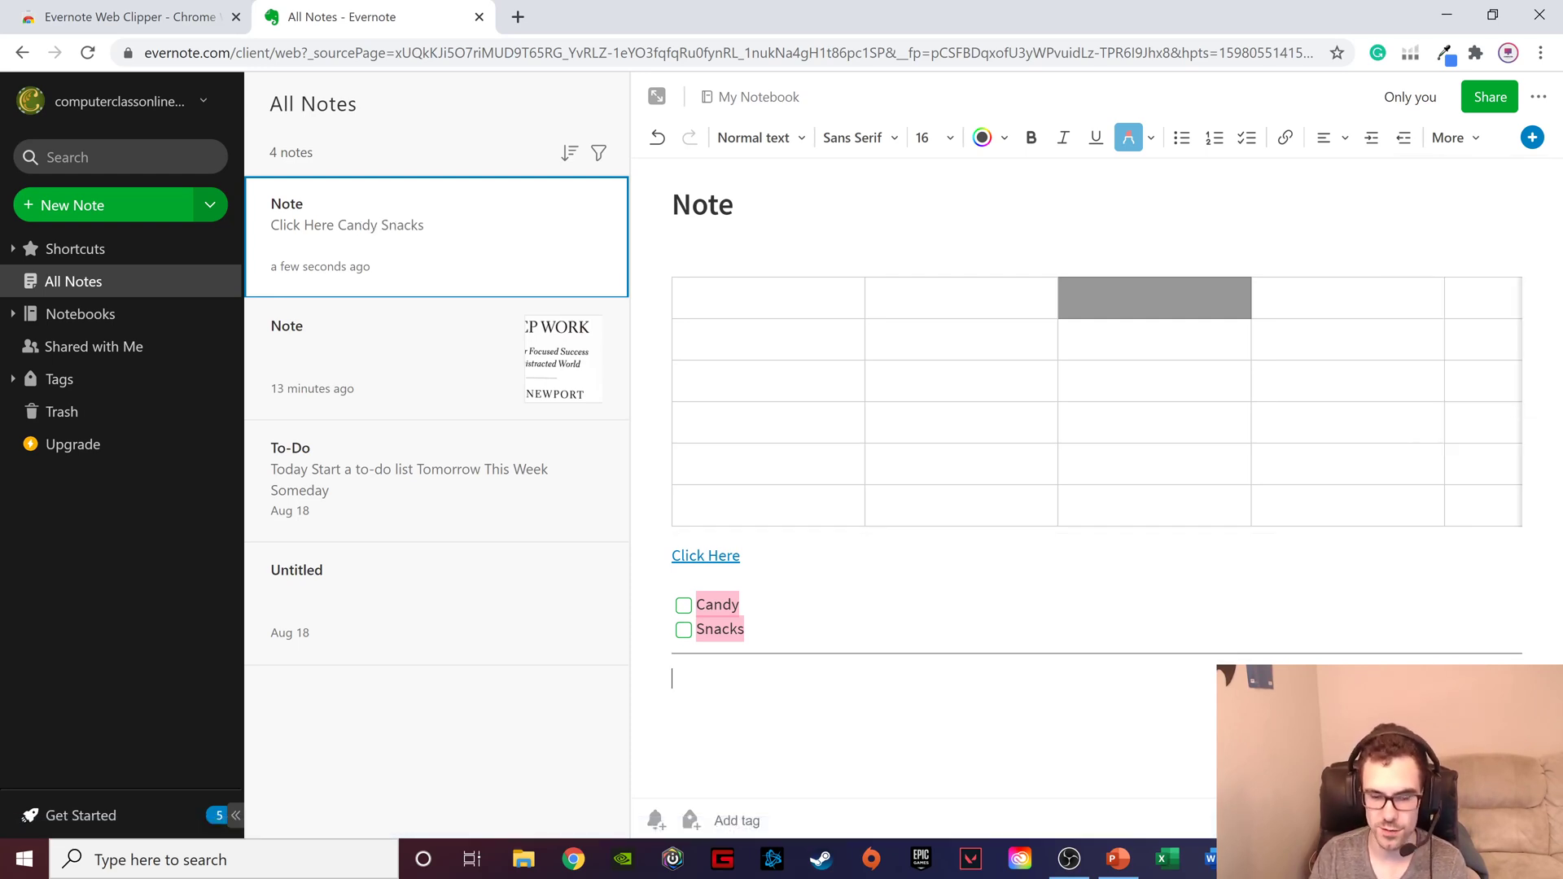
key(ctrl+z)
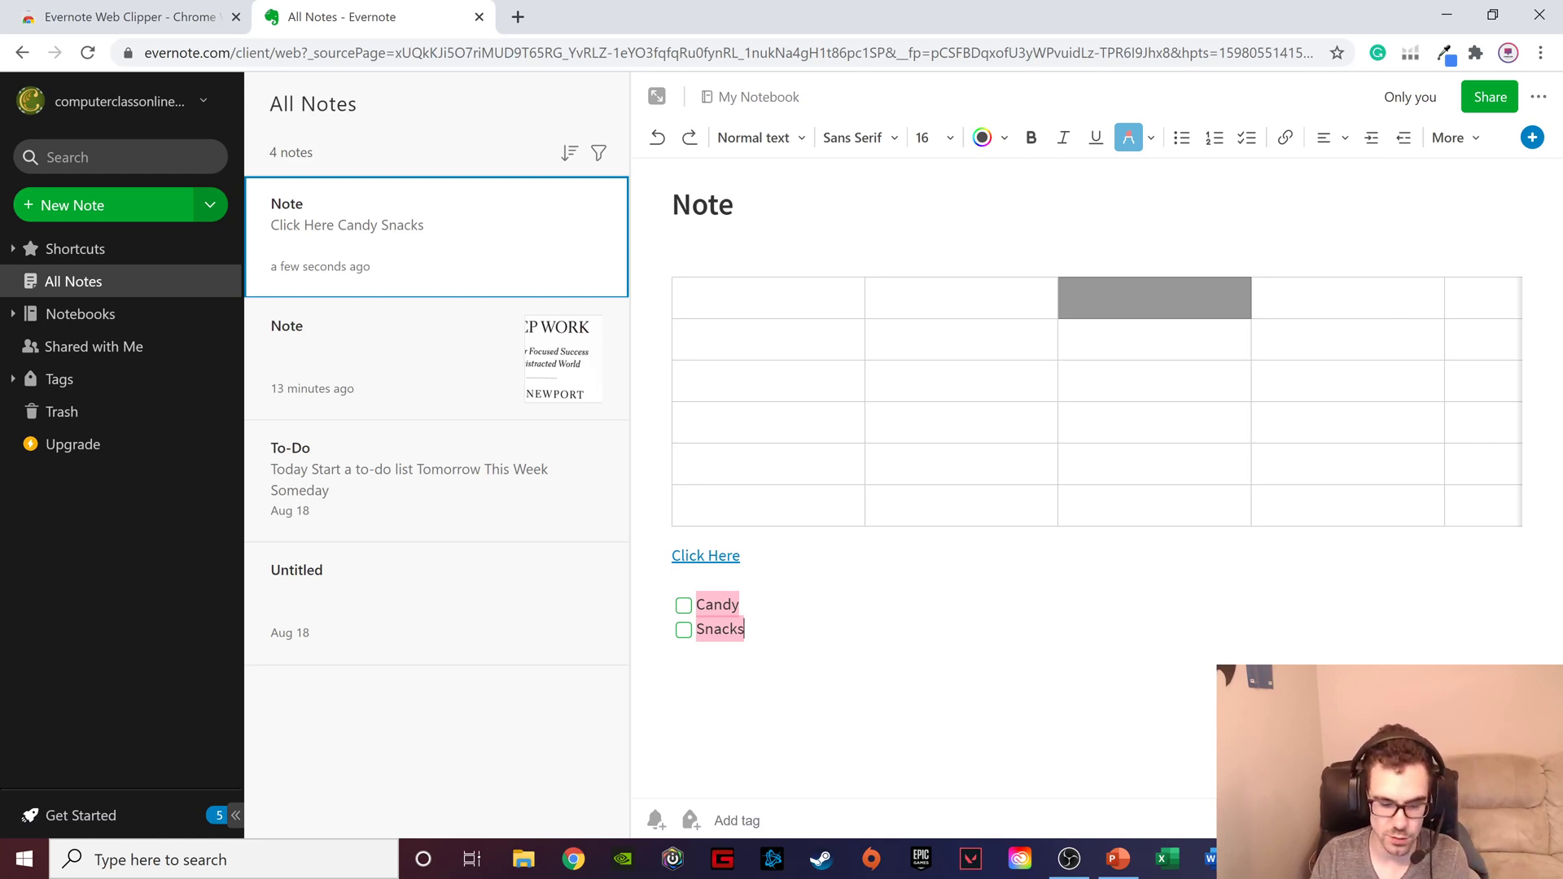
Step: Undo the checkbox items and name lines below the link, and delete the remaining table and link from the note body
key(ctrl+z)
key(ctrl+z)
key(ctrl+z)
key(ctrl+z)
key(ctrl+z)
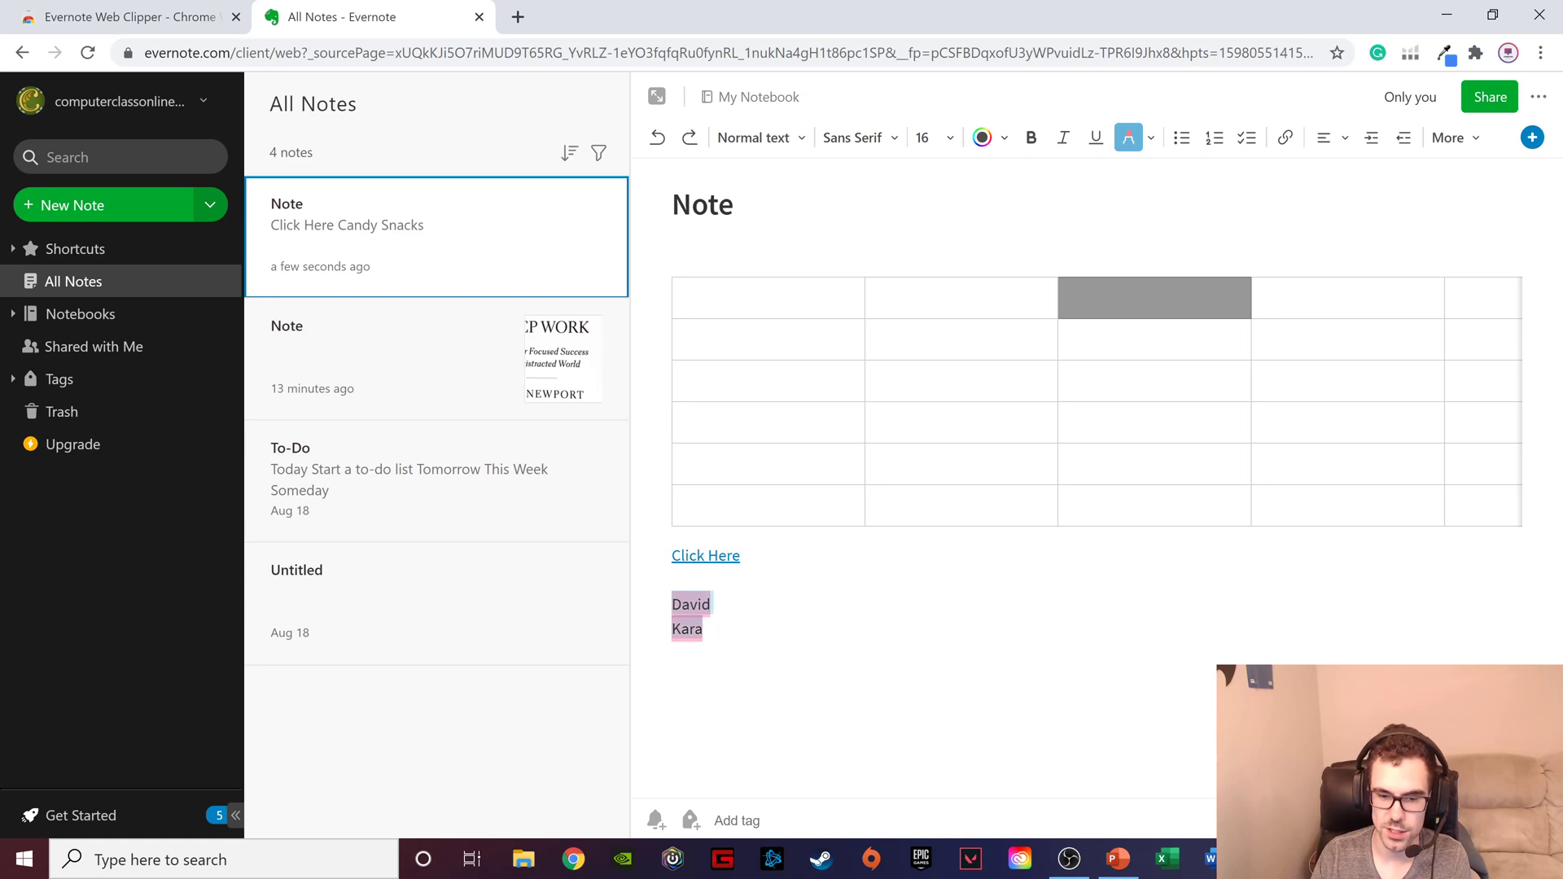
key(ctrl+z)
key(ctrl+z)
key(ctrl+z)
key(ctrl+z)
key(ctrl+z)
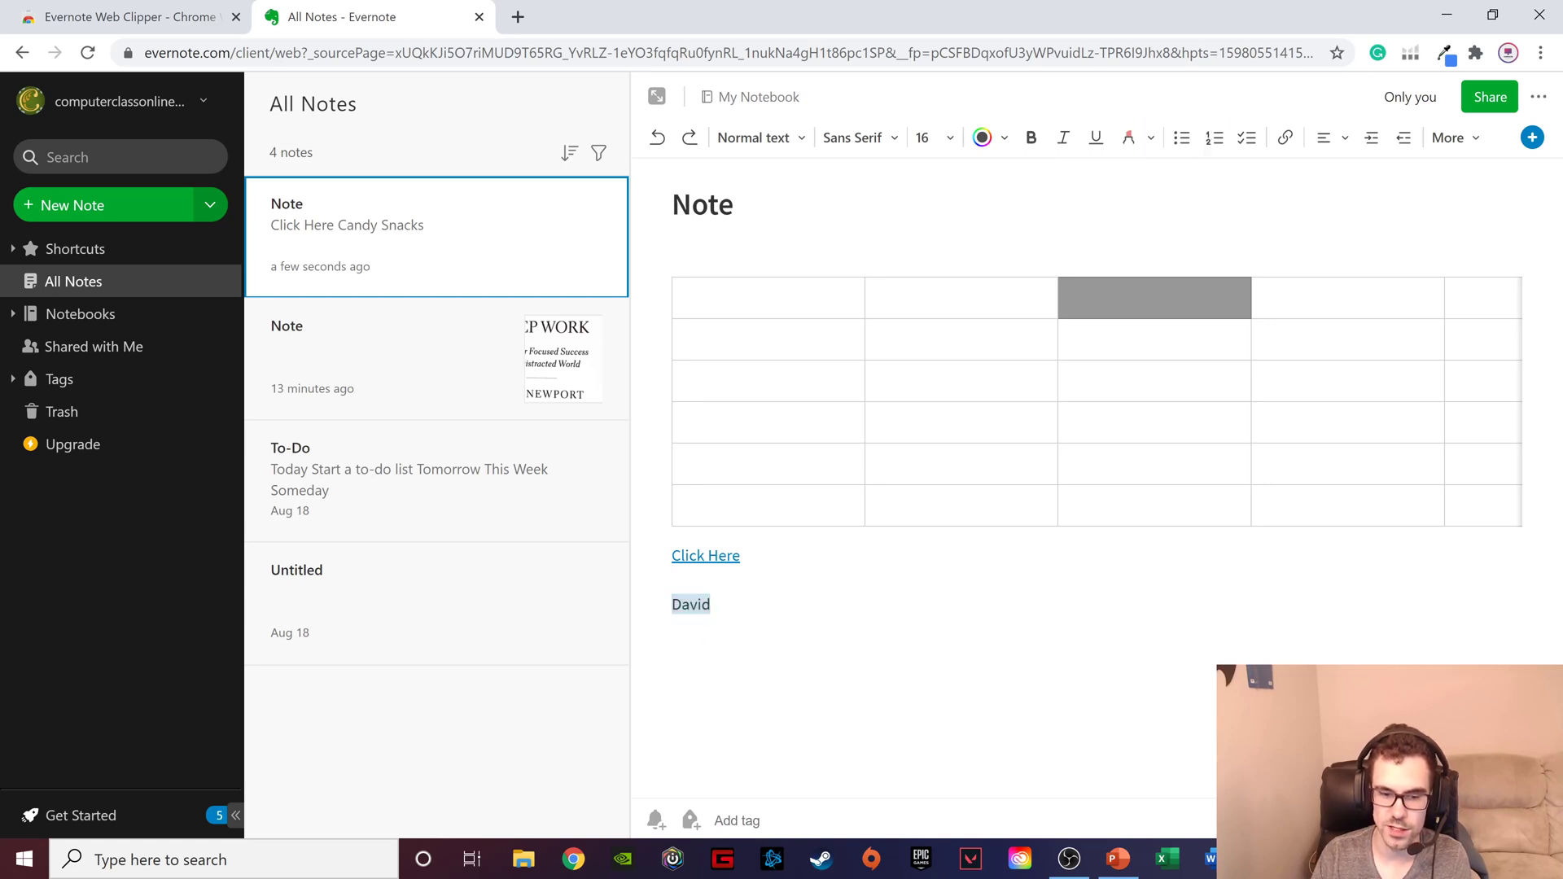
key(ctrl+z)
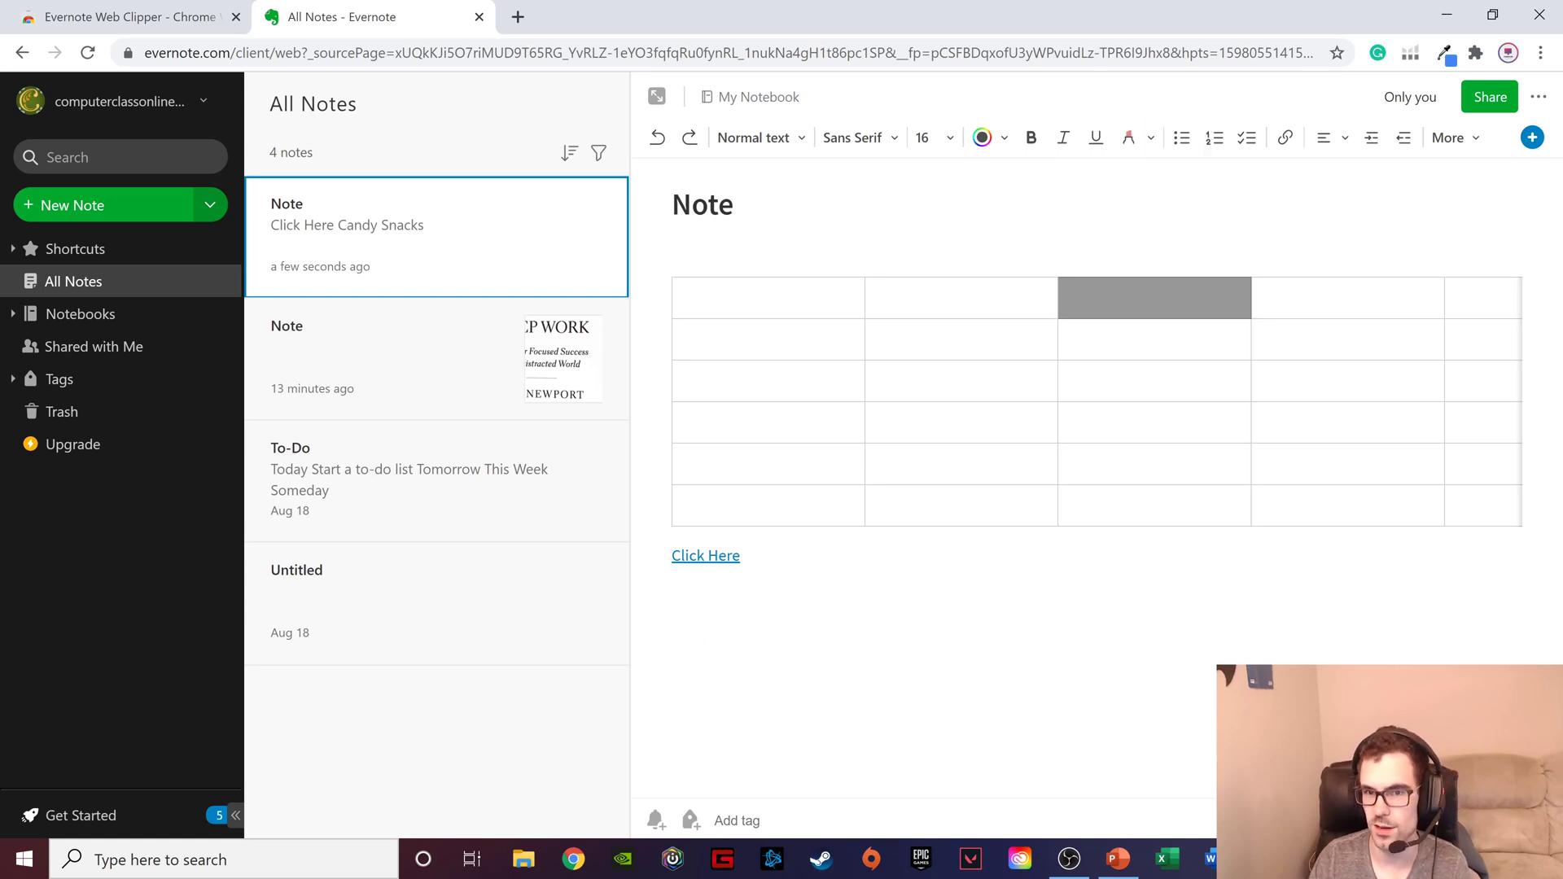
key(ctrl+a)
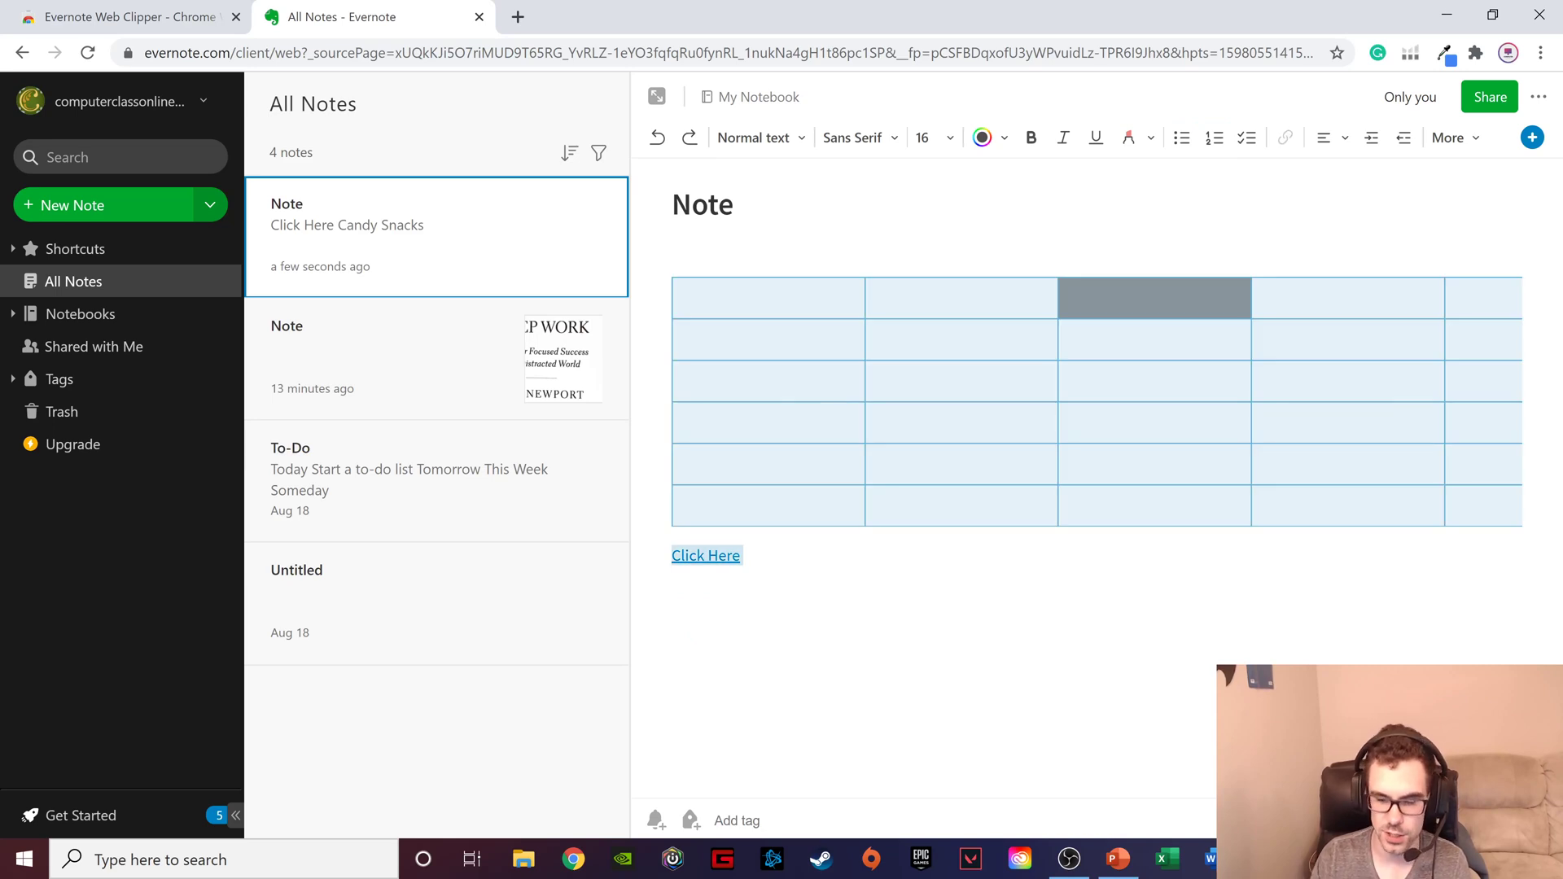
key(Delete)
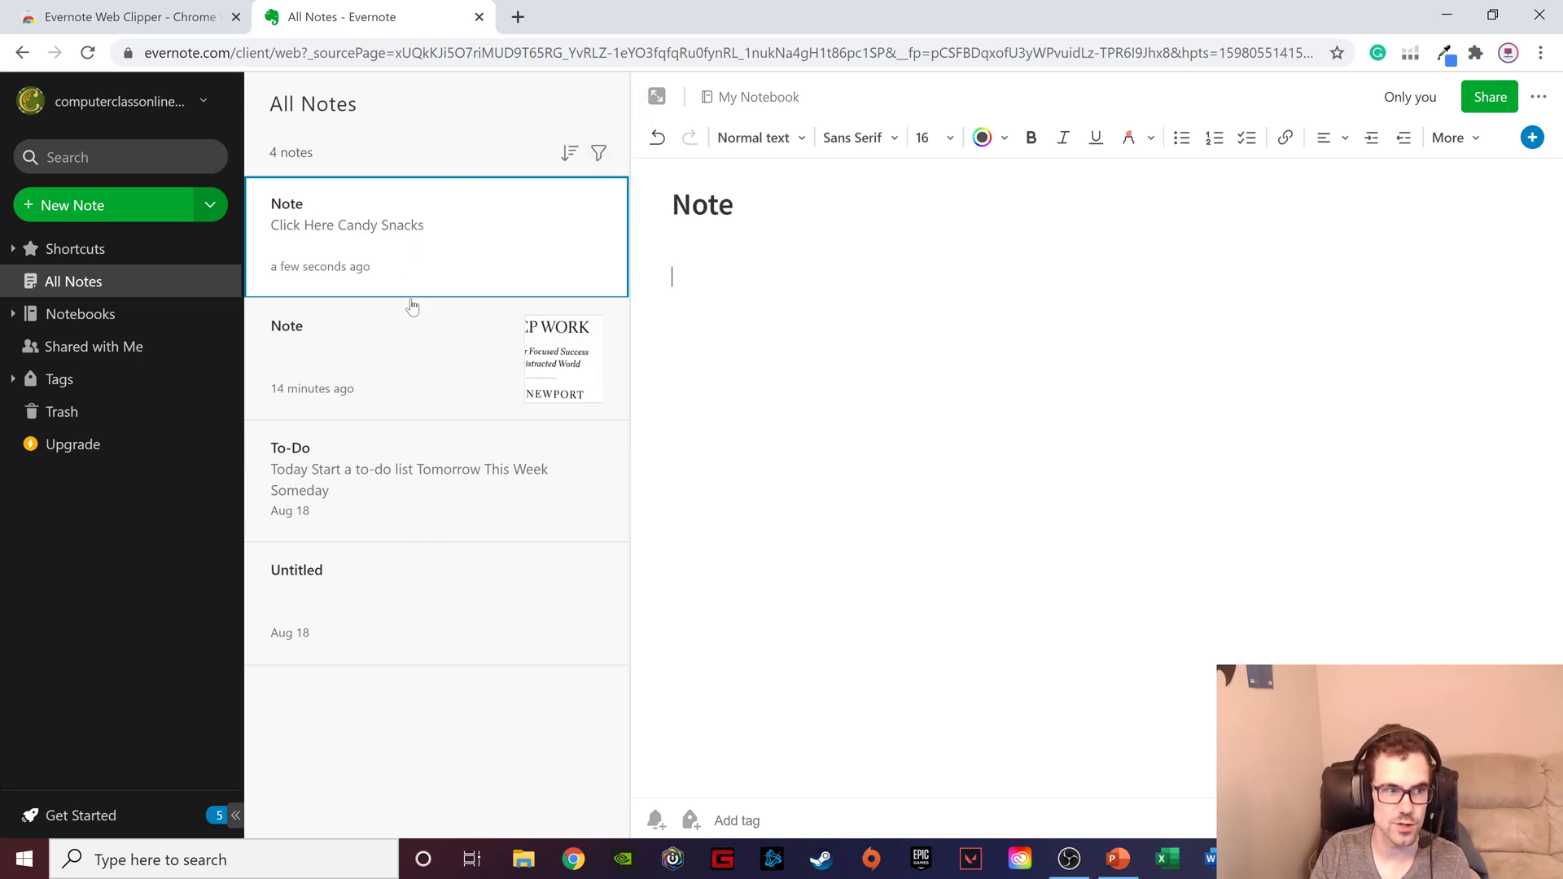
Step: Look through the available filters and sort orders for the All Notes list
click(599, 154)
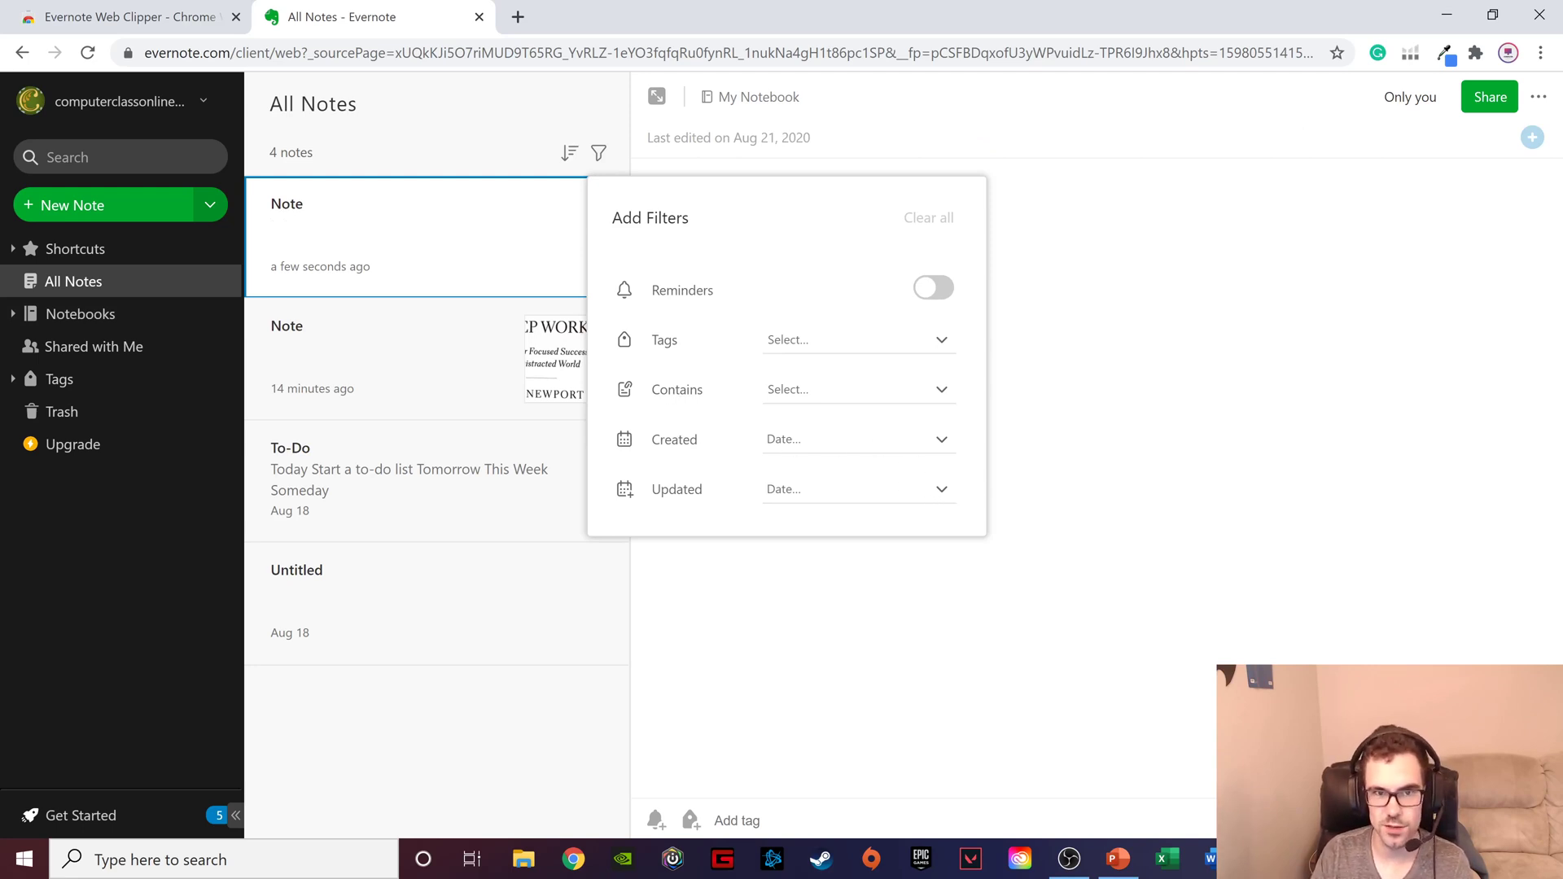
click(1087, 390)
click(568, 152)
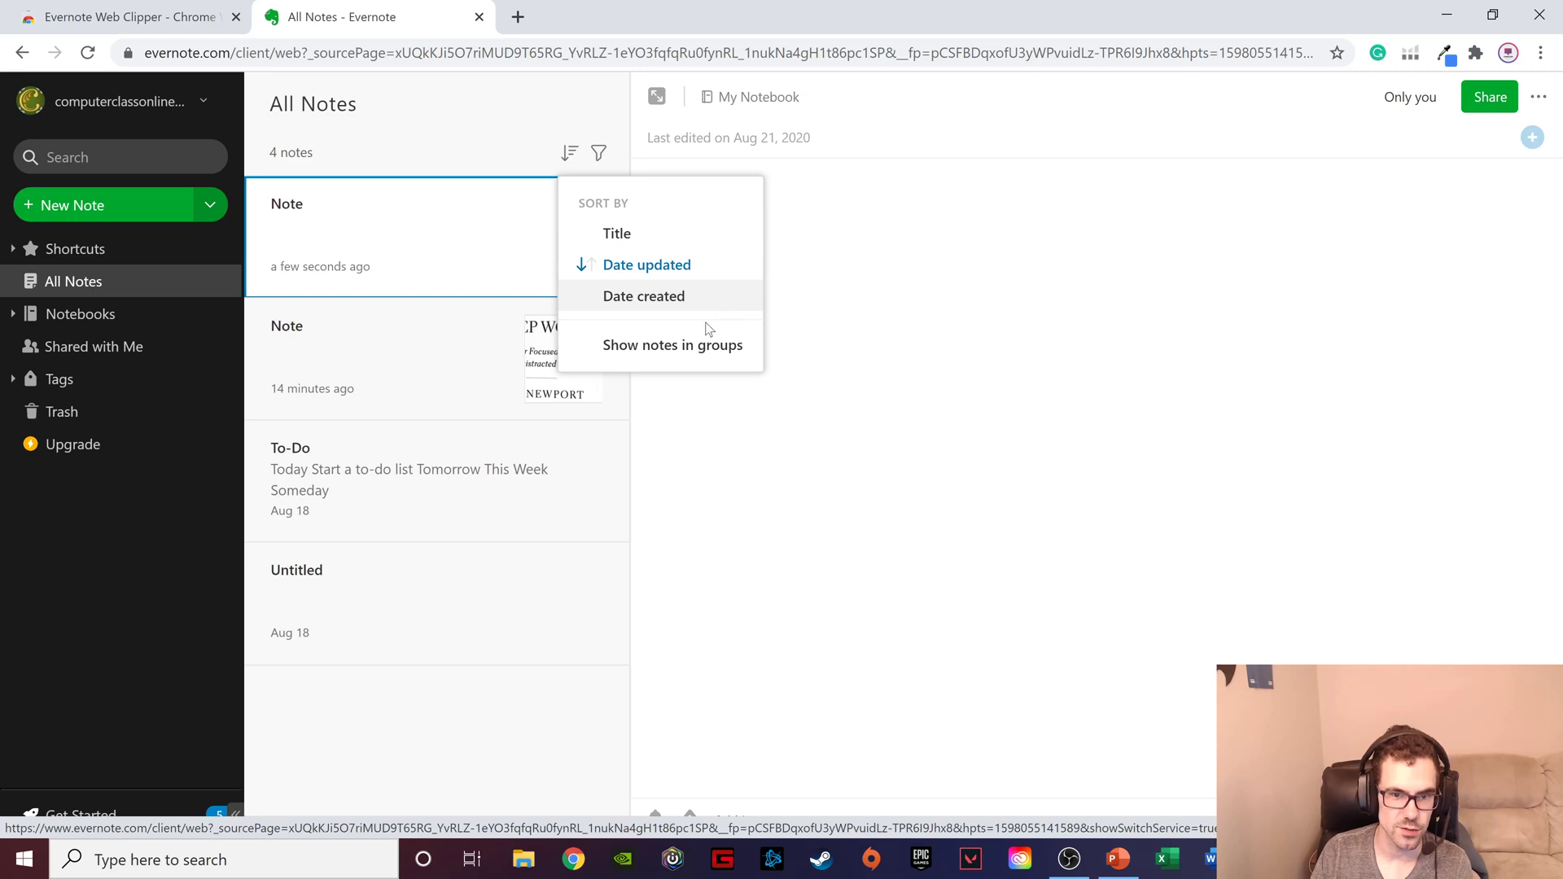
click(855, 265)
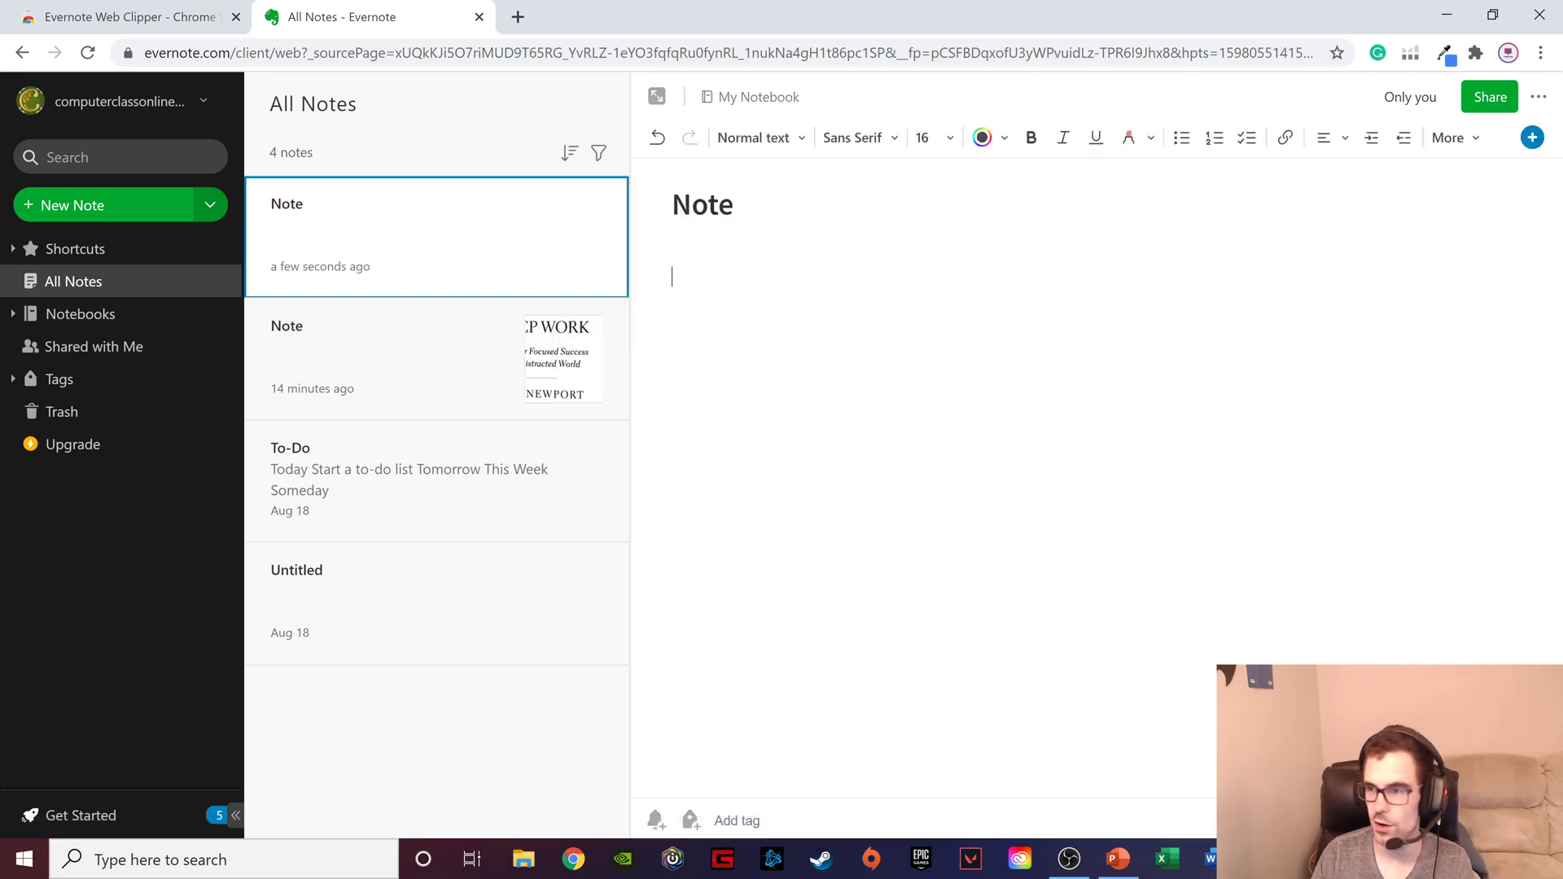
Step: Enable the blank note's shareable link and check the access setting for anyone with the link
click(1492, 102)
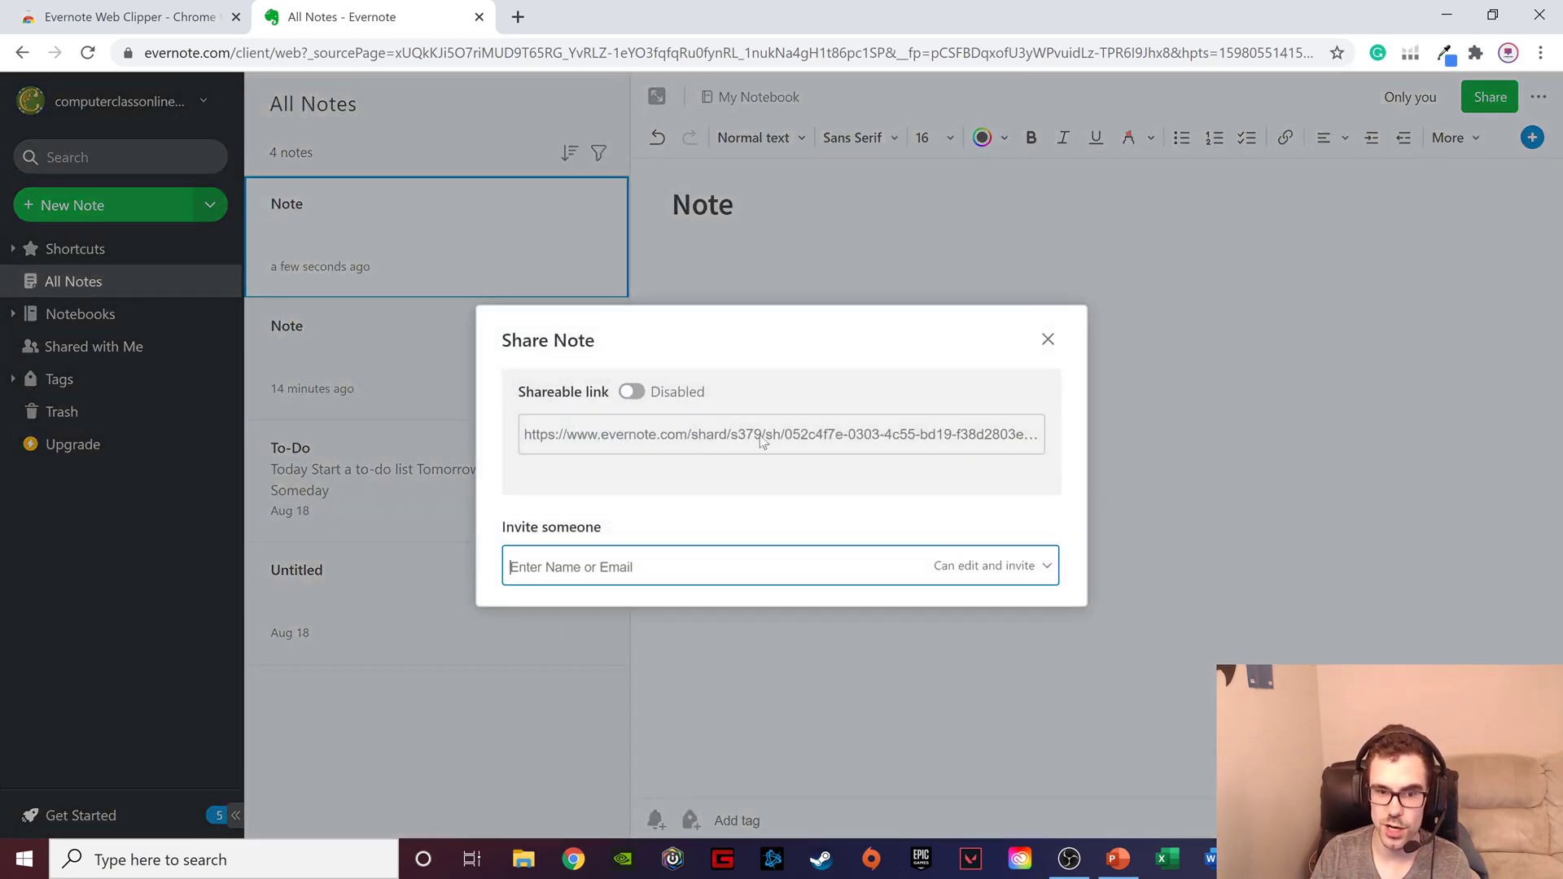
click(787, 434)
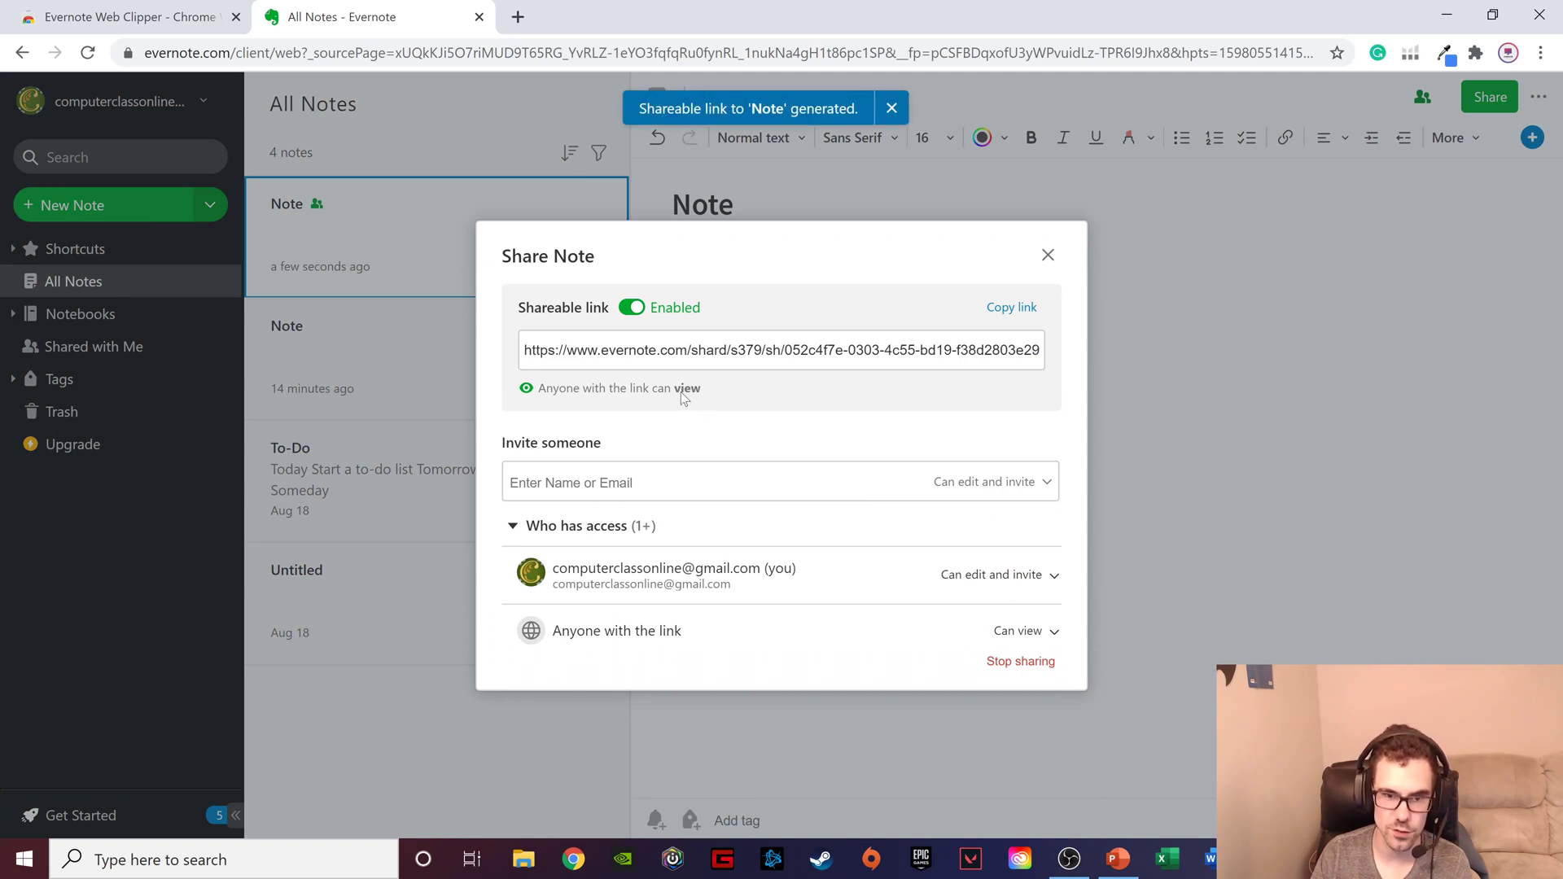
click(1054, 639)
click(1056, 637)
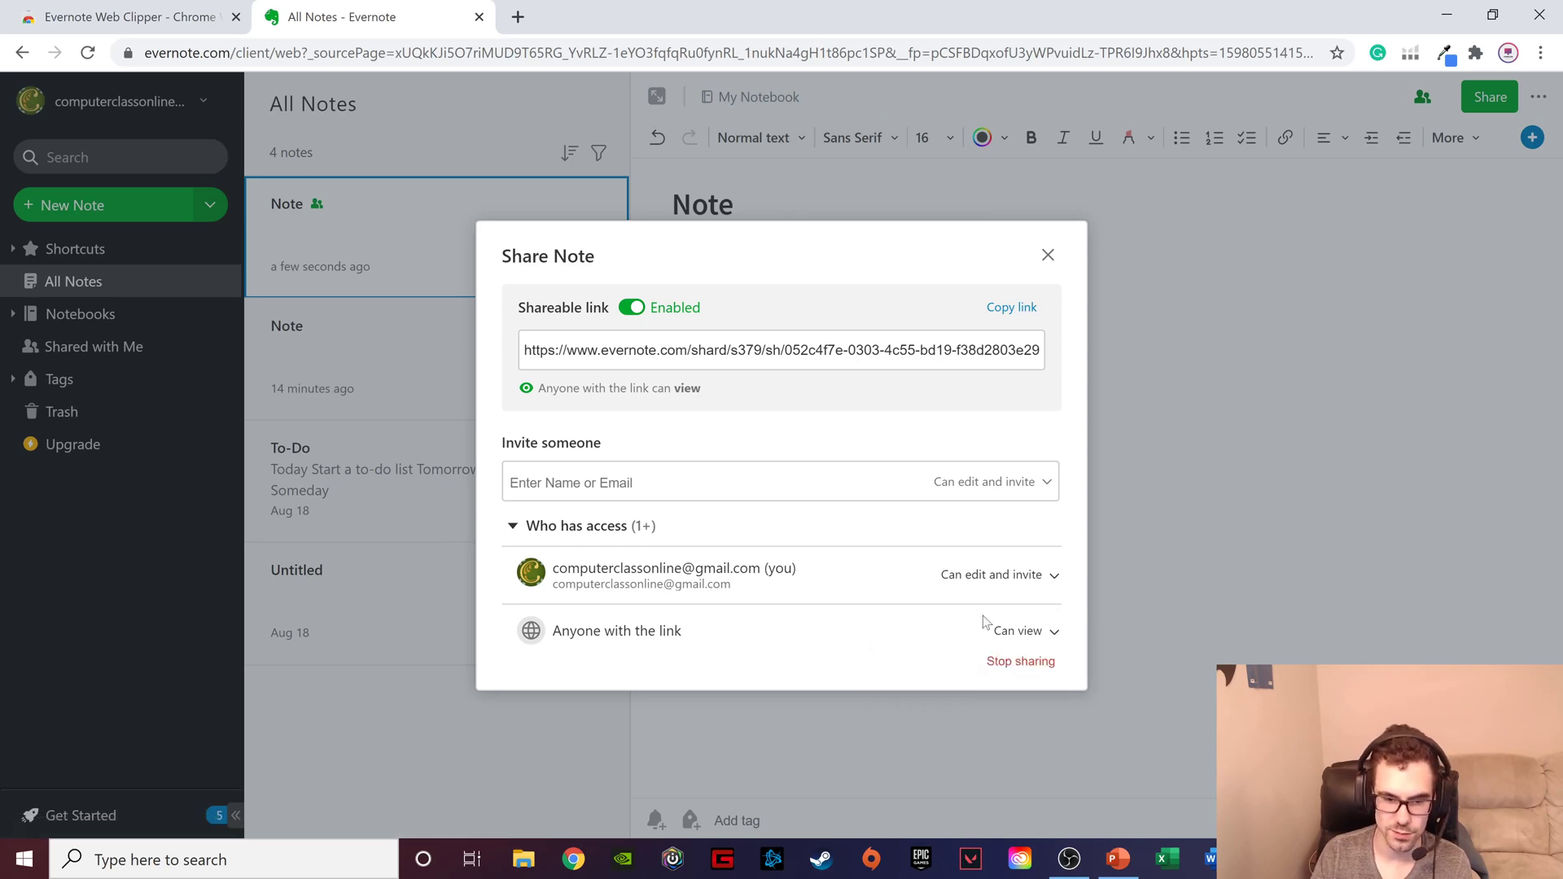
Step: Check the permission levels available for inviting someone, and disable the note's shareable link
click(718, 483)
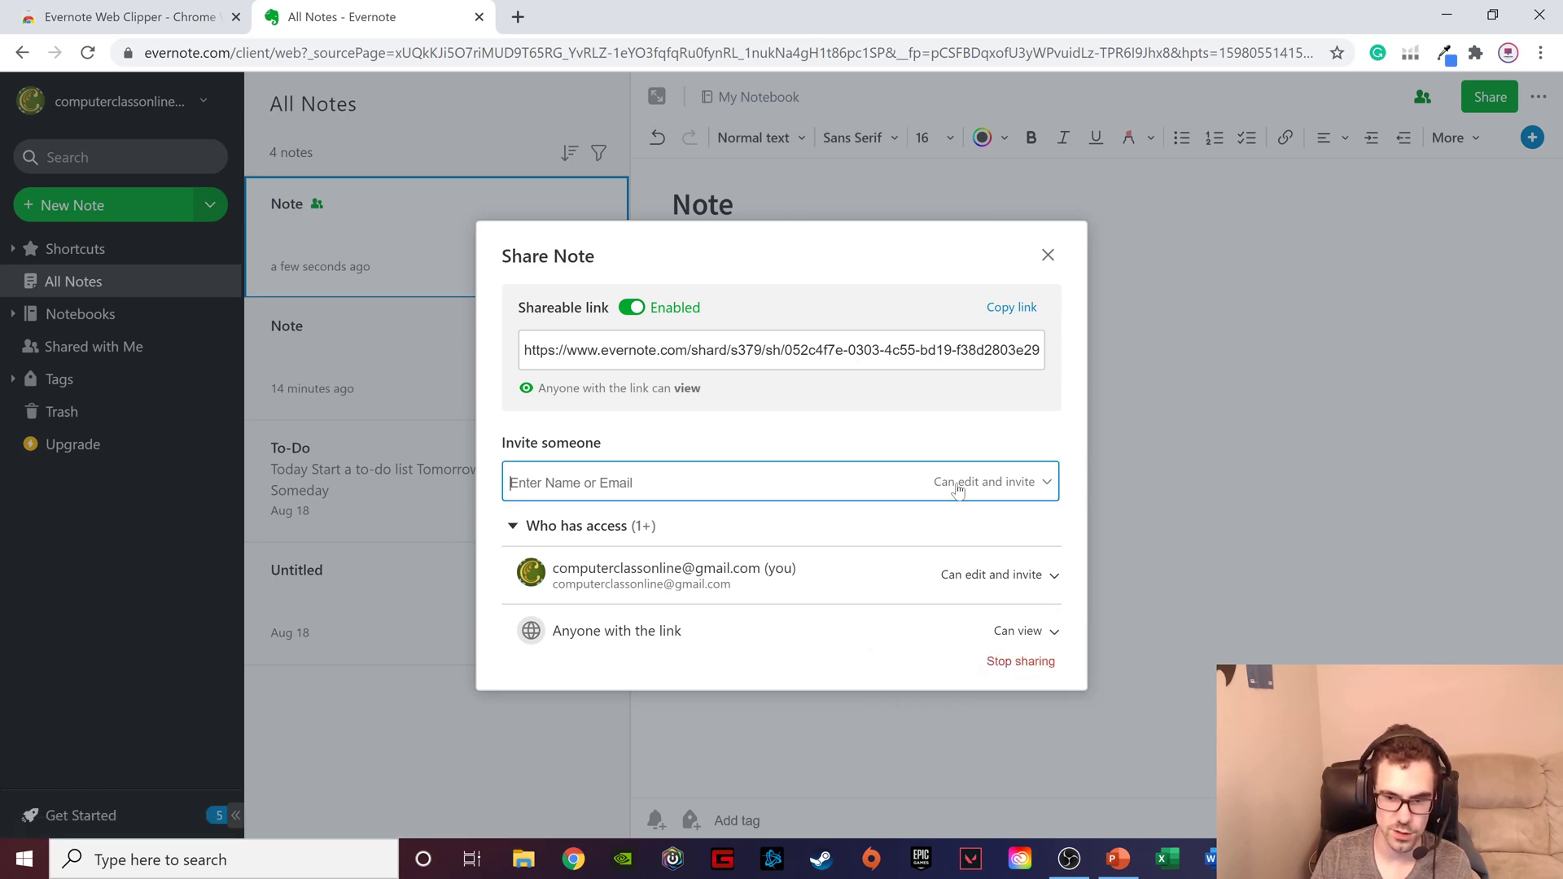
click(1043, 484)
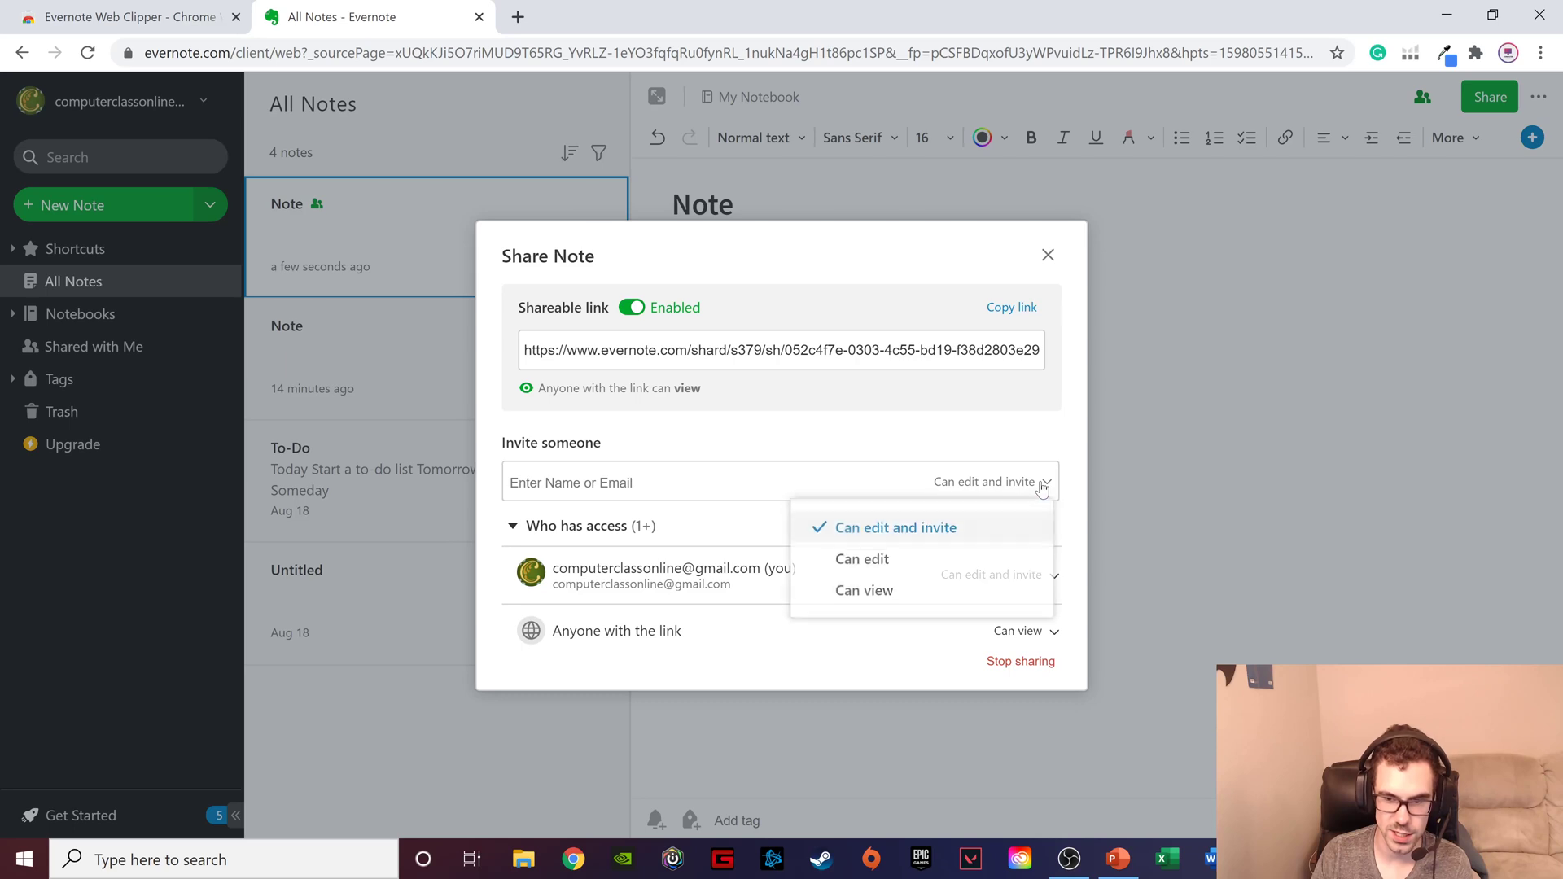
click(662, 474)
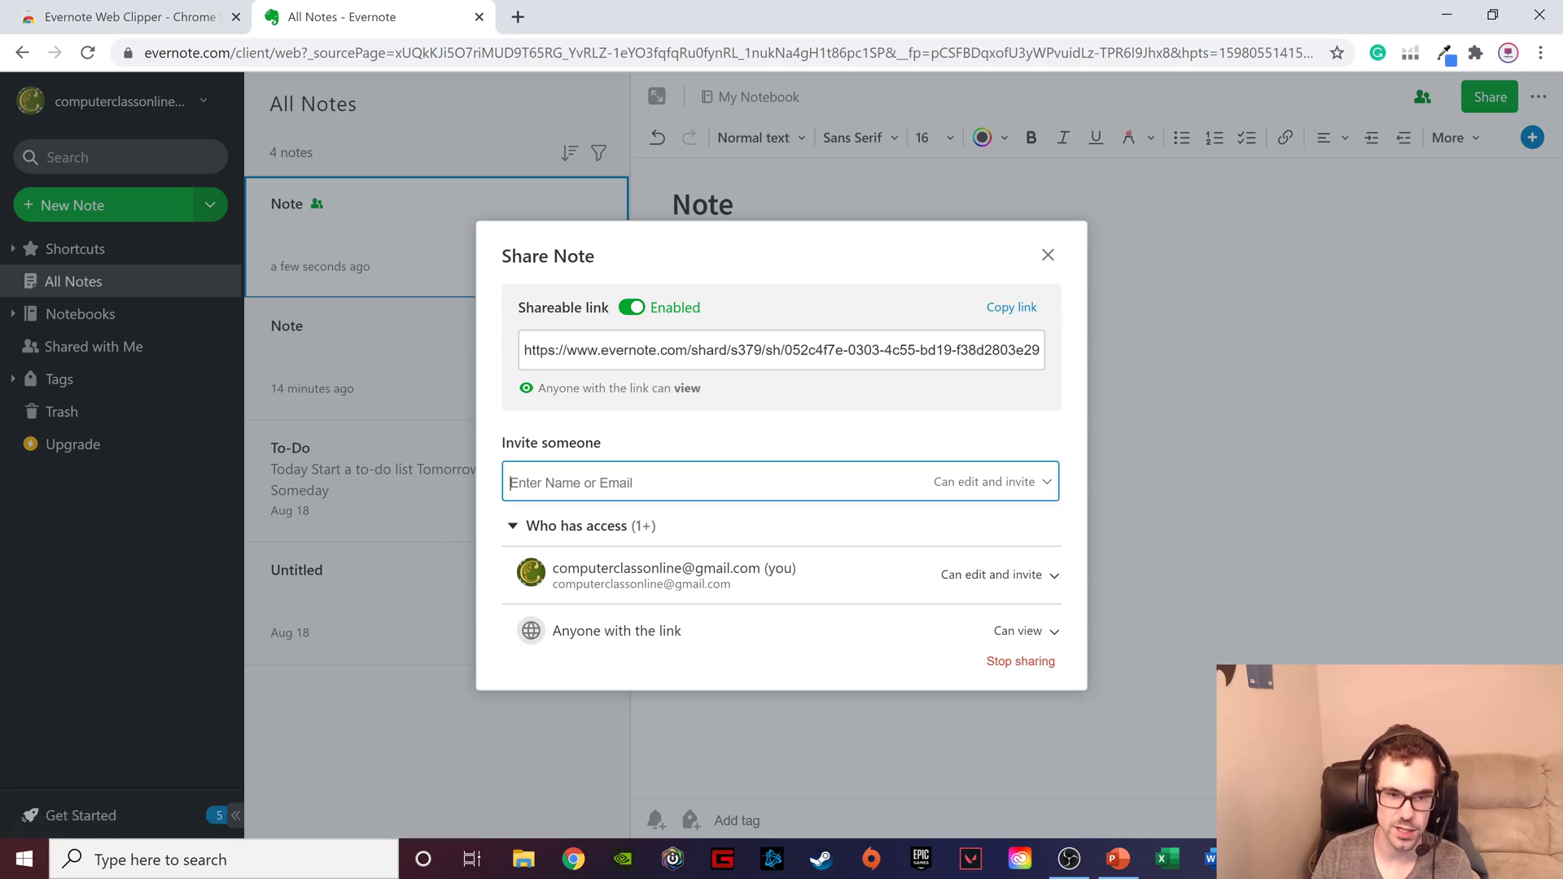
click(631, 308)
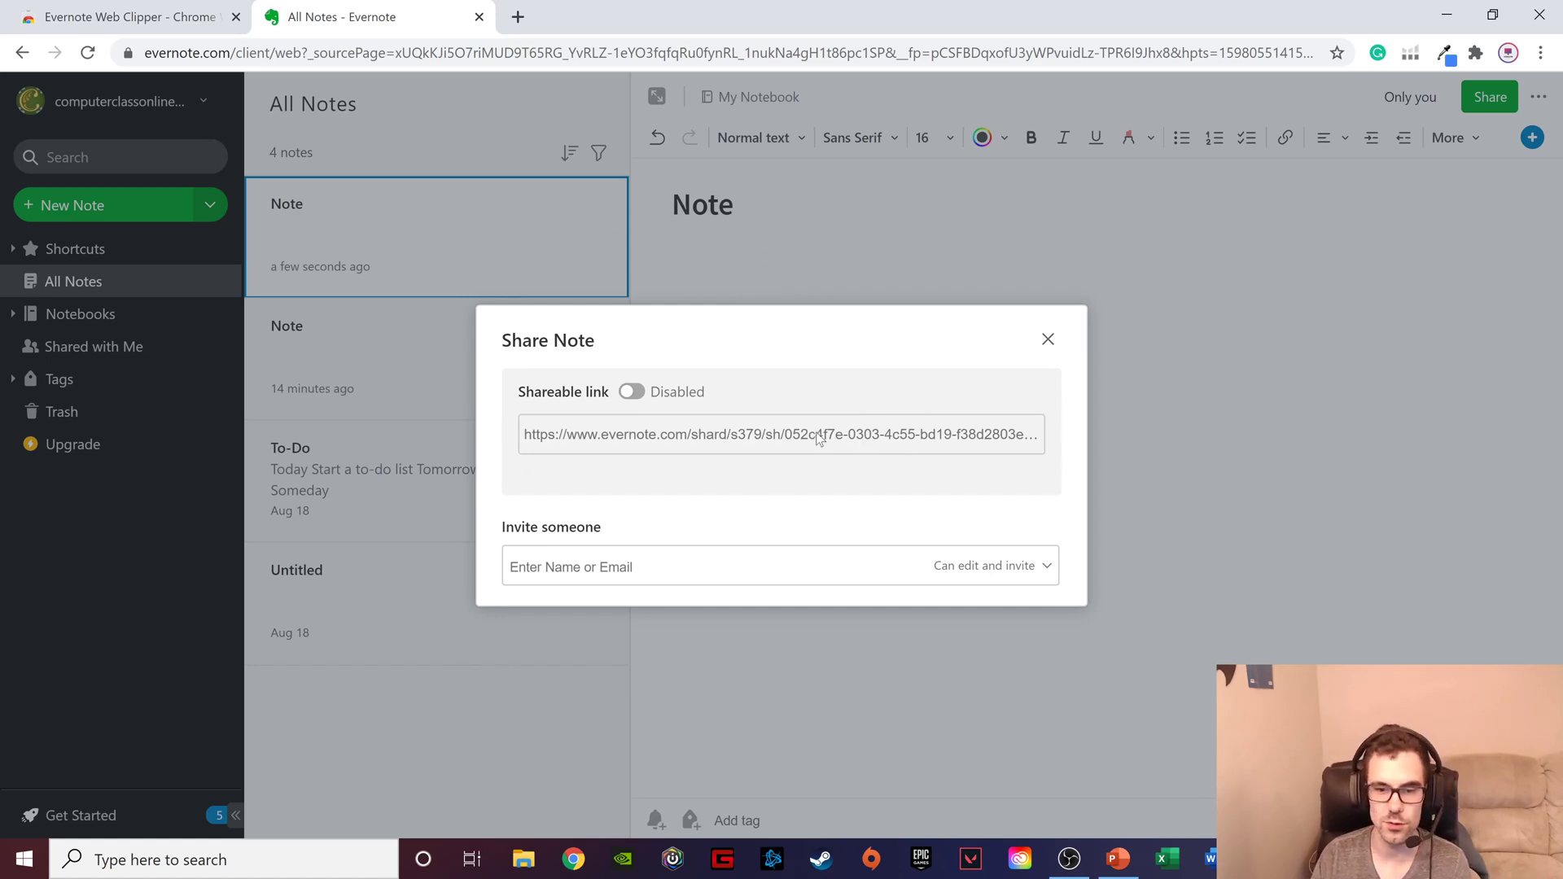
click(1048, 340)
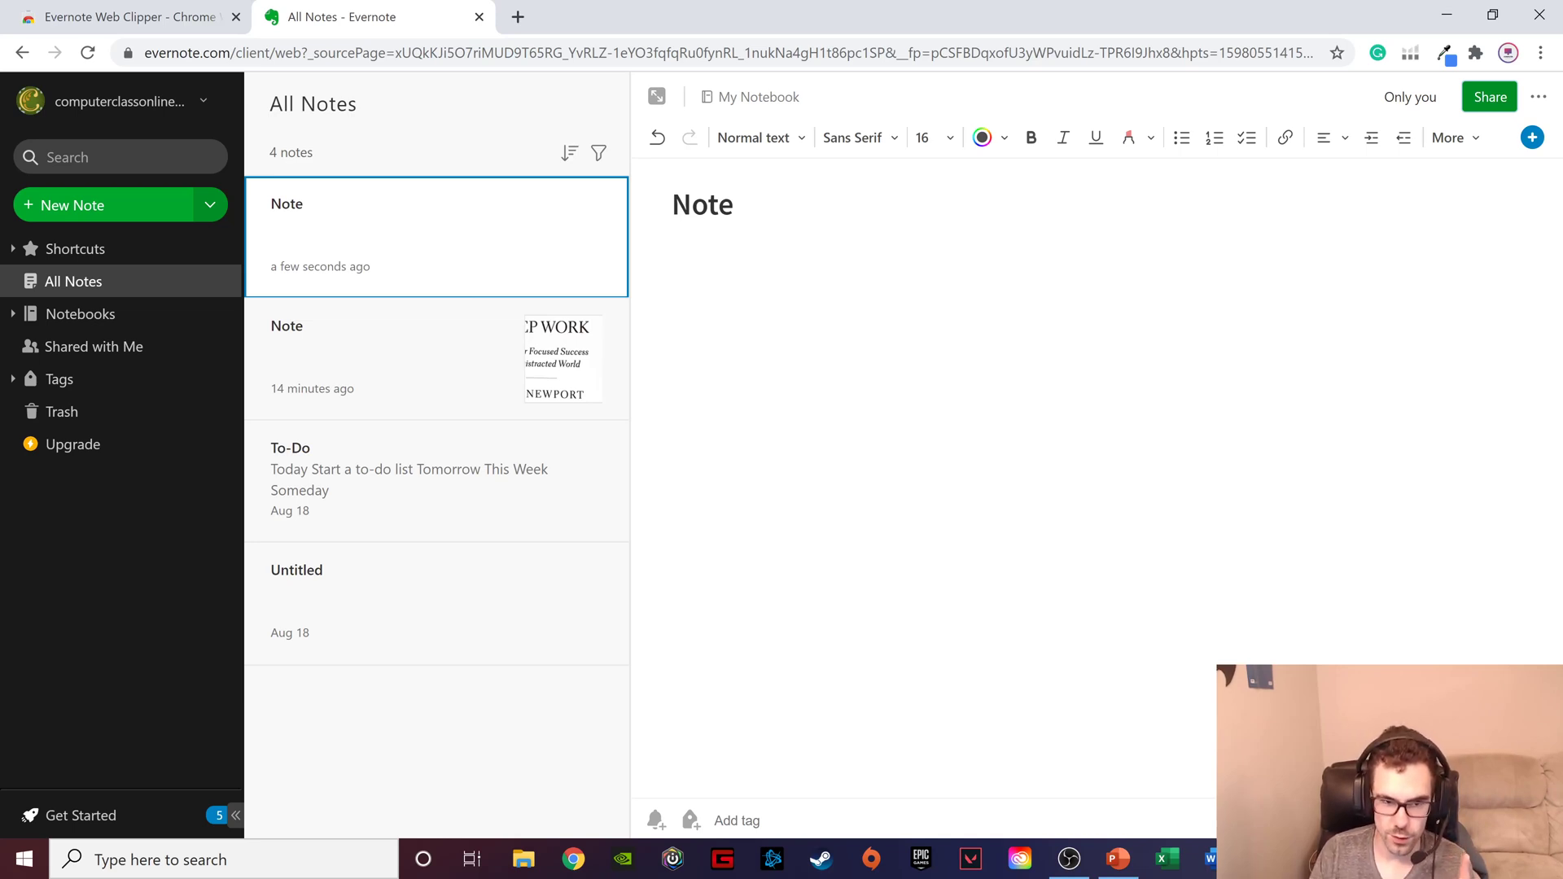
Step: View the note containing the book title photo and the content types that can be inserted into the blank note
click(453, 355)
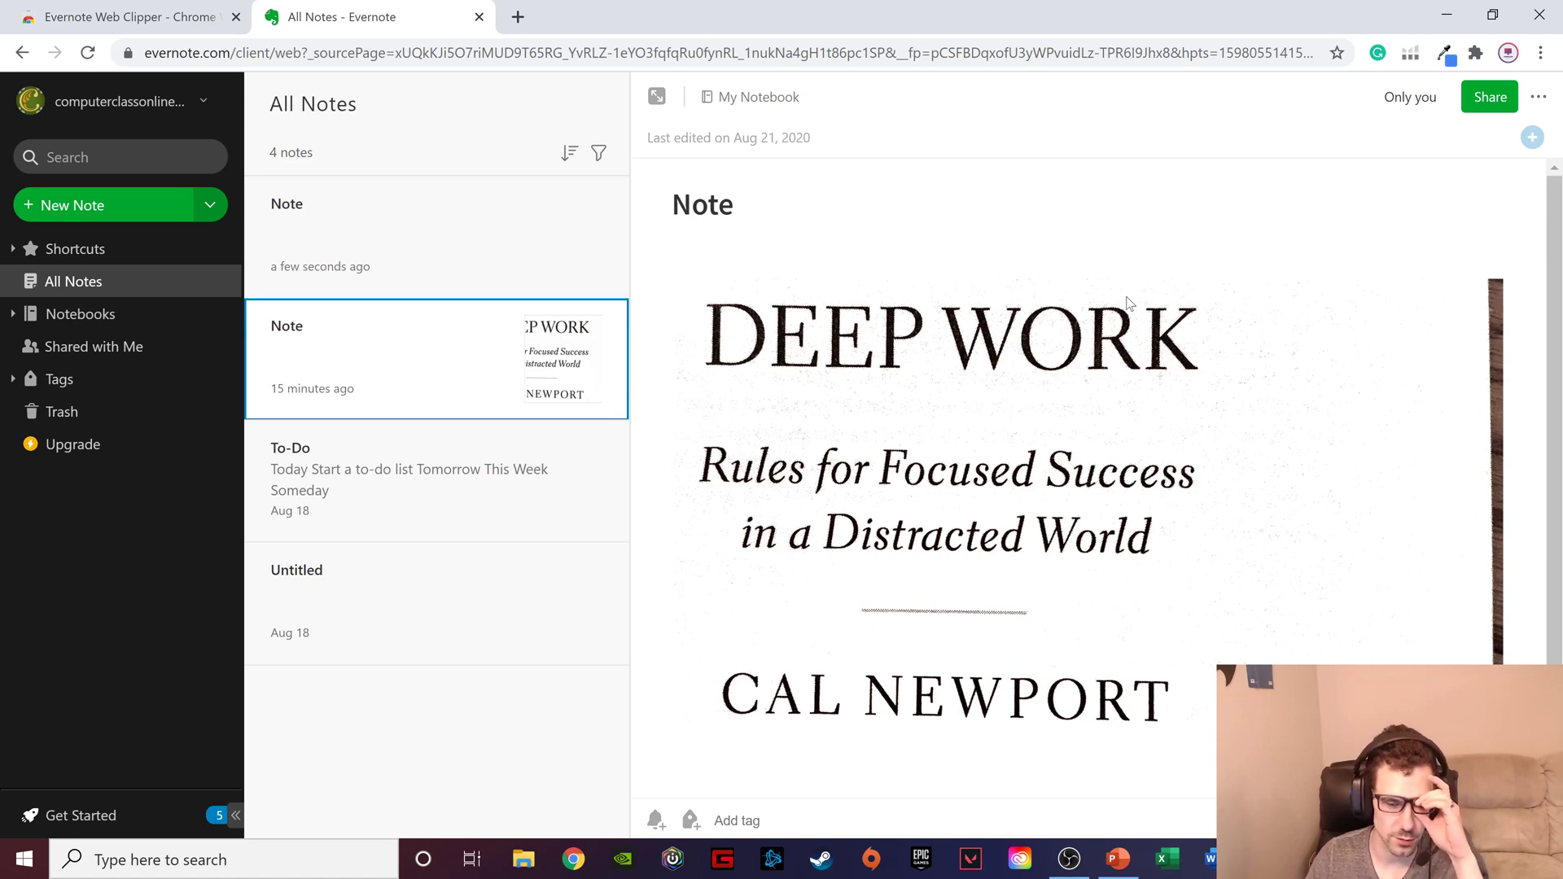
click(474, 240)
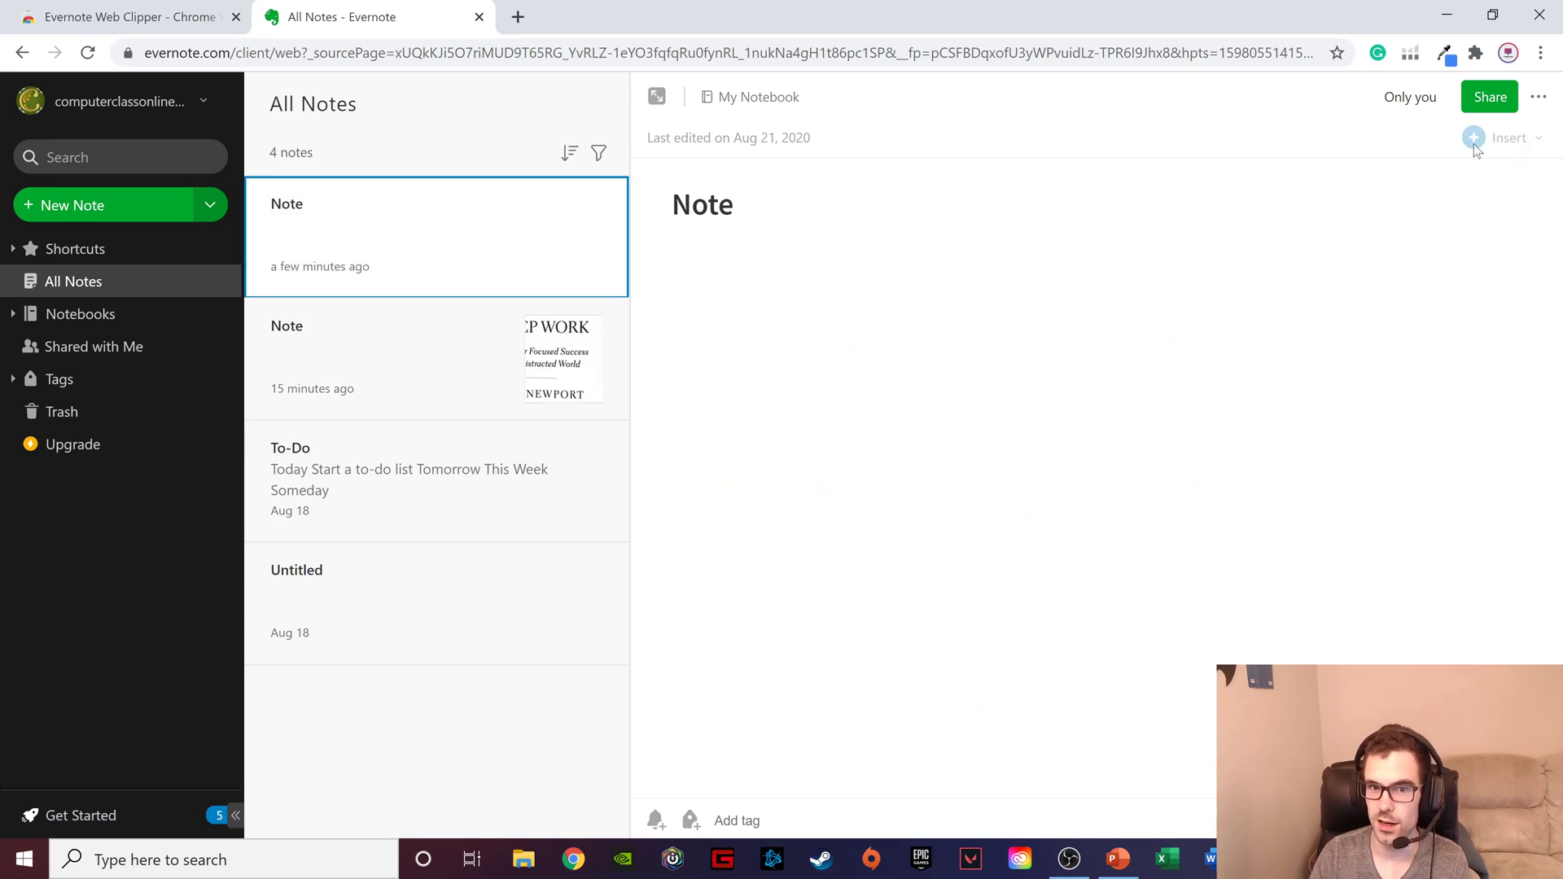
click(1508, 138)
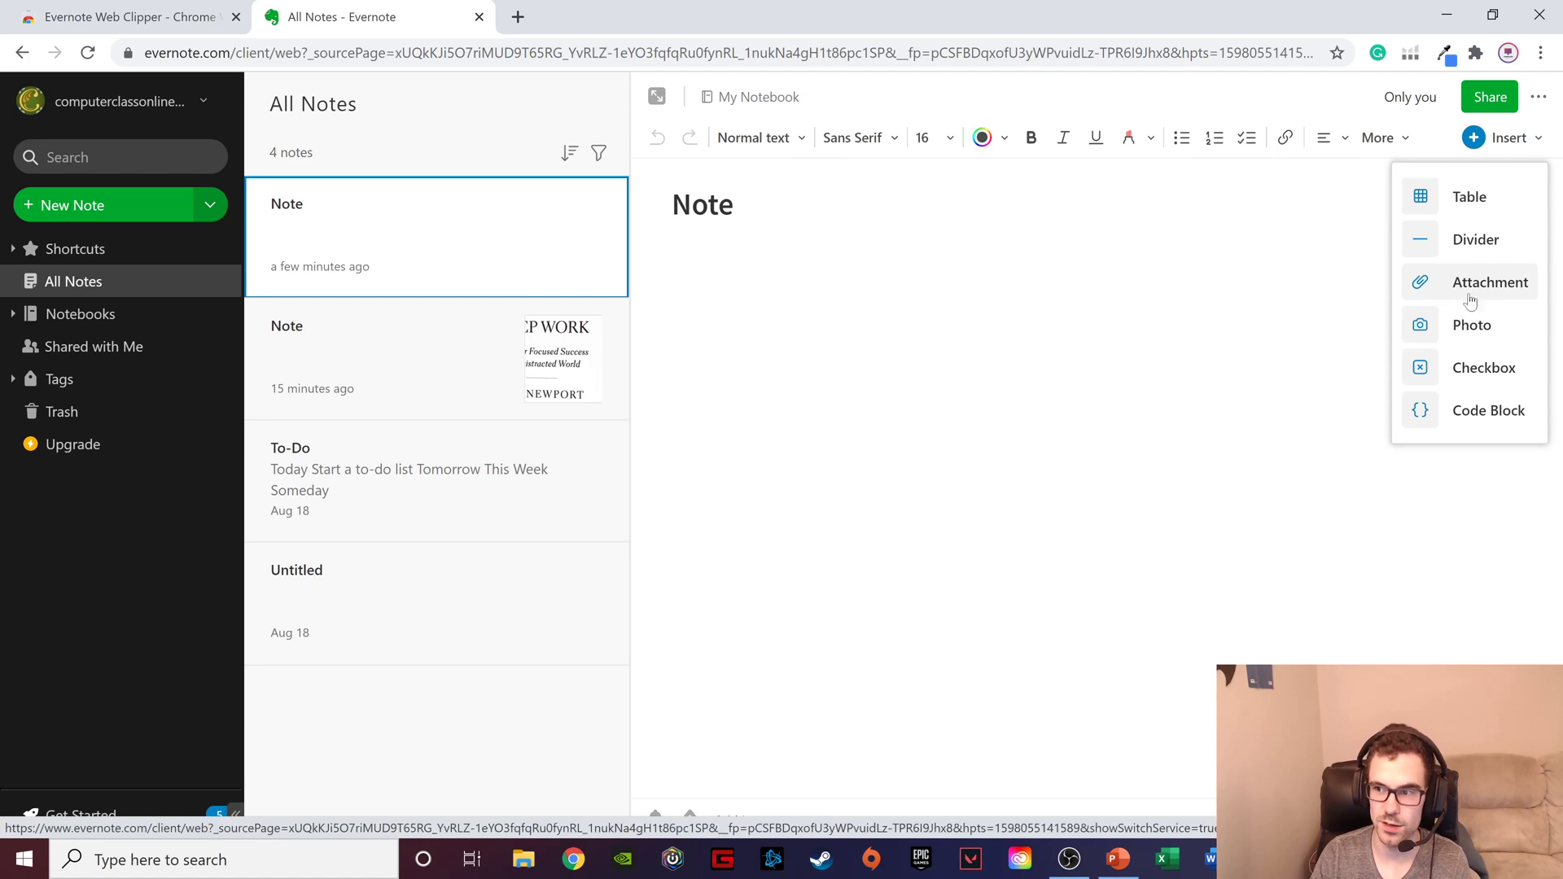
click(1319, 394)
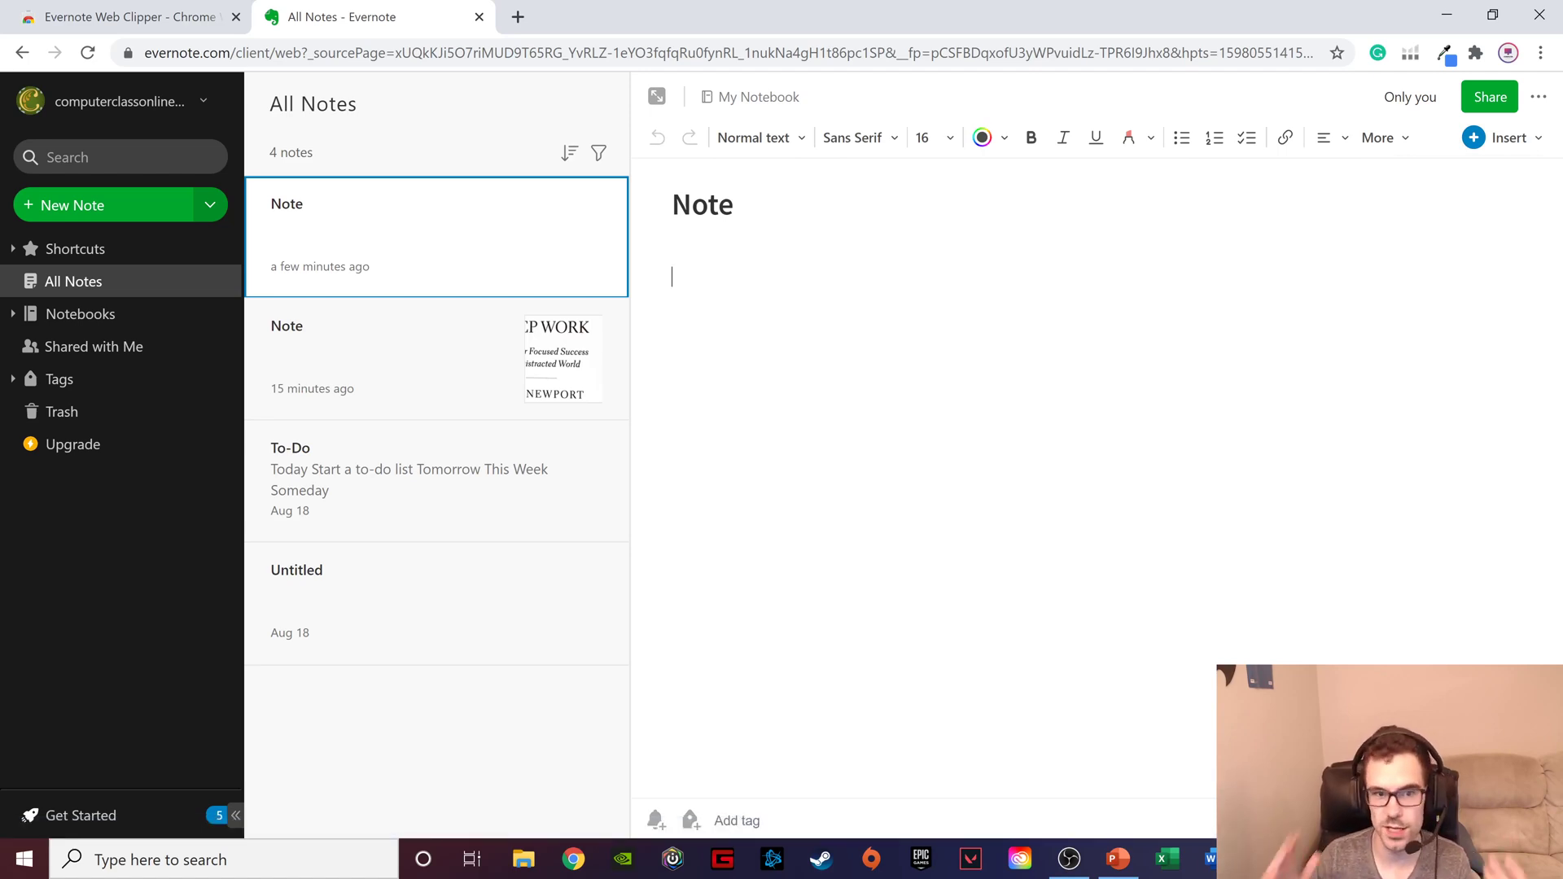
click(460, 385)
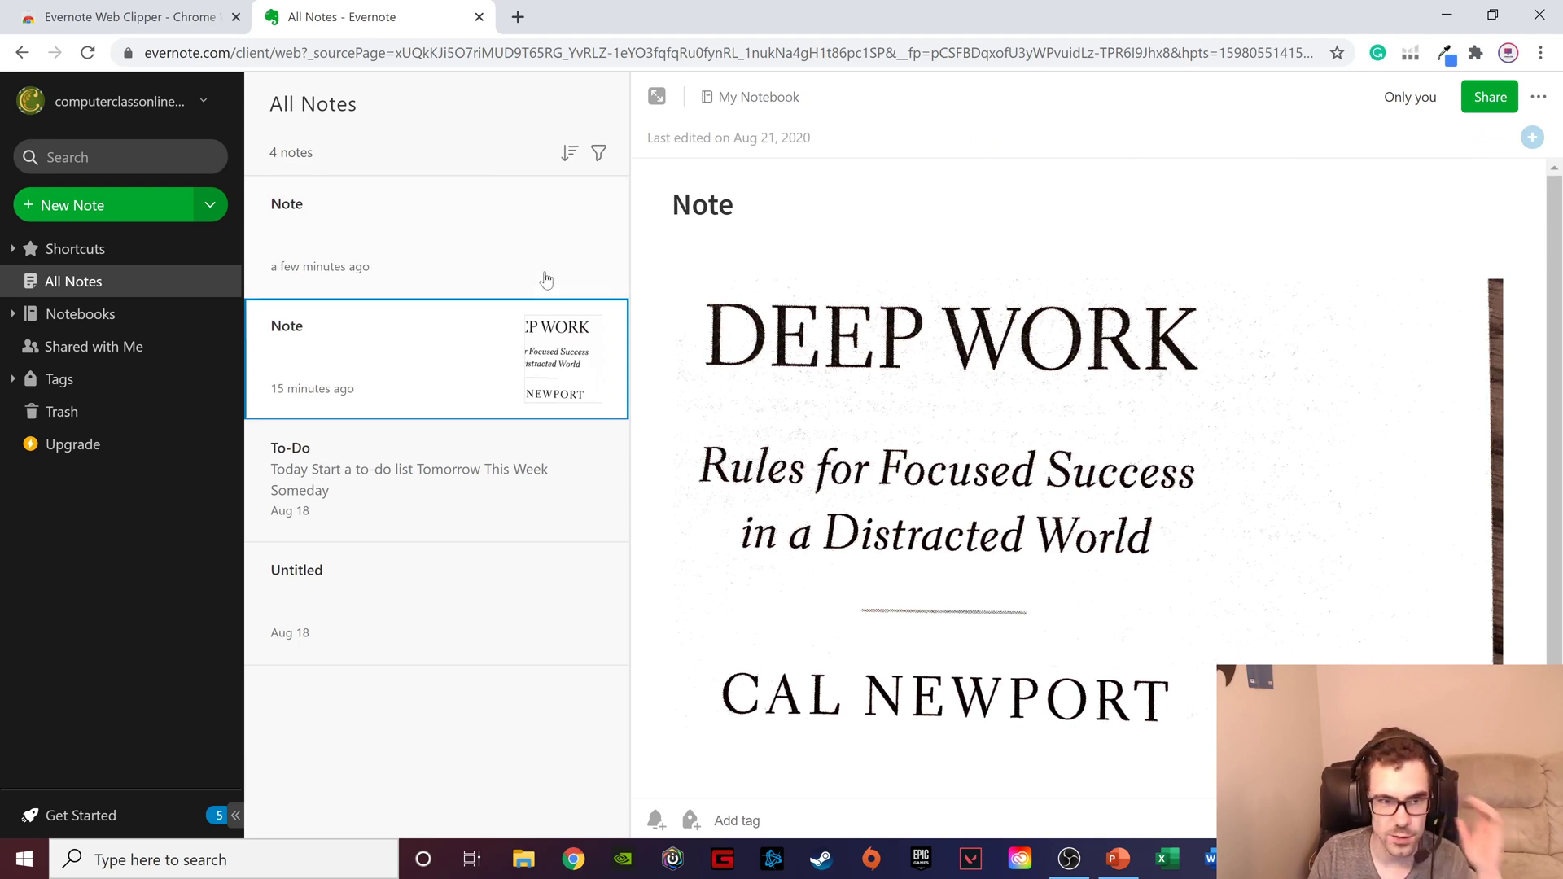
click(452, 262)
Step: Search all notes for "deep work"
click(154, 156)
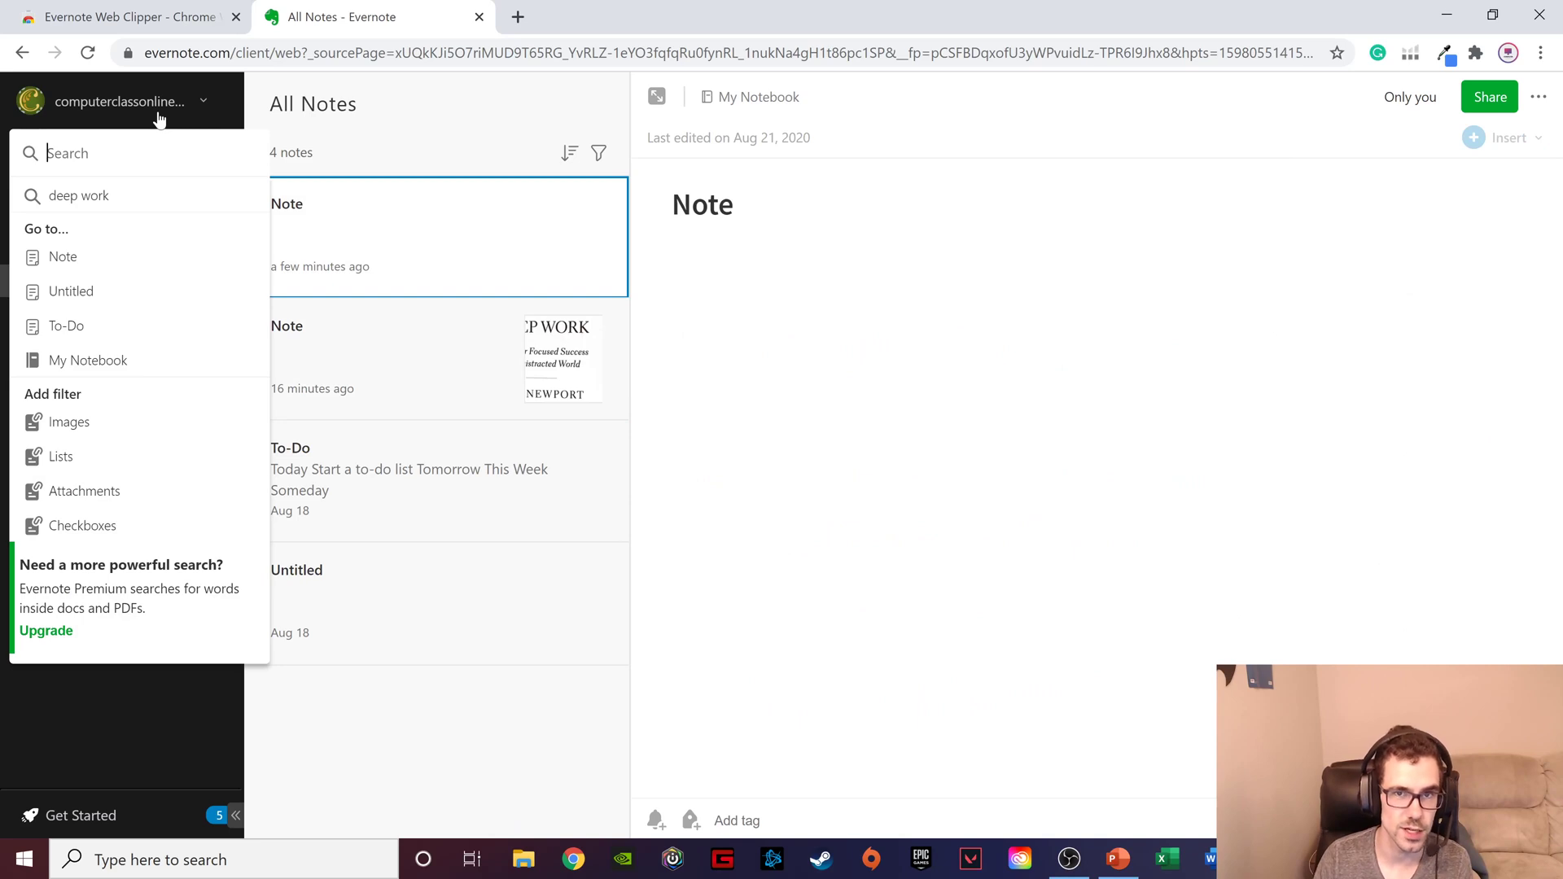
text(d)
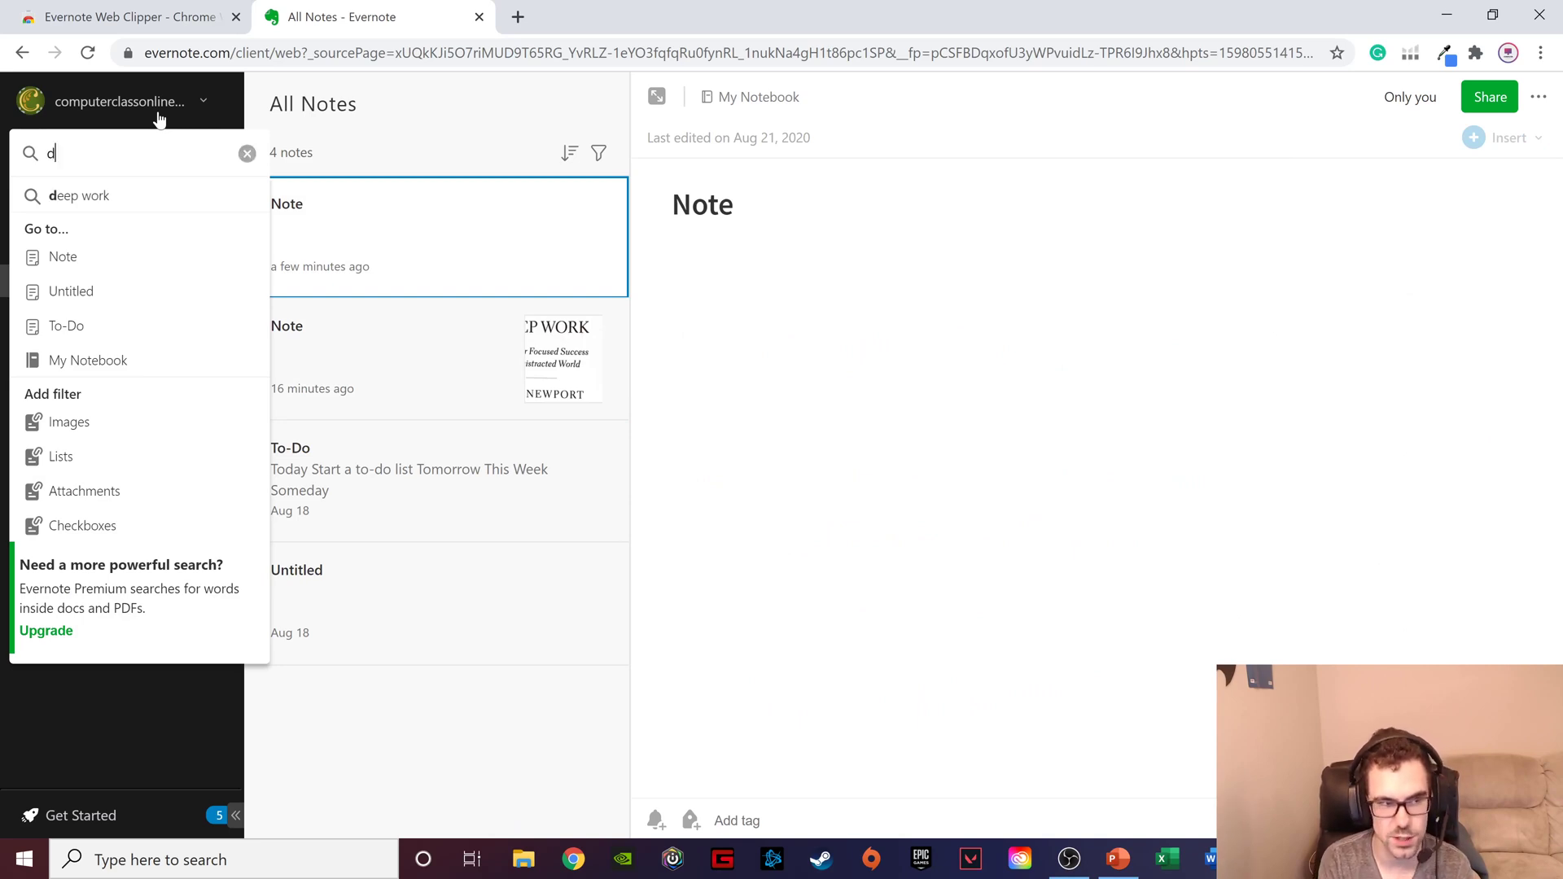
text(eep work)
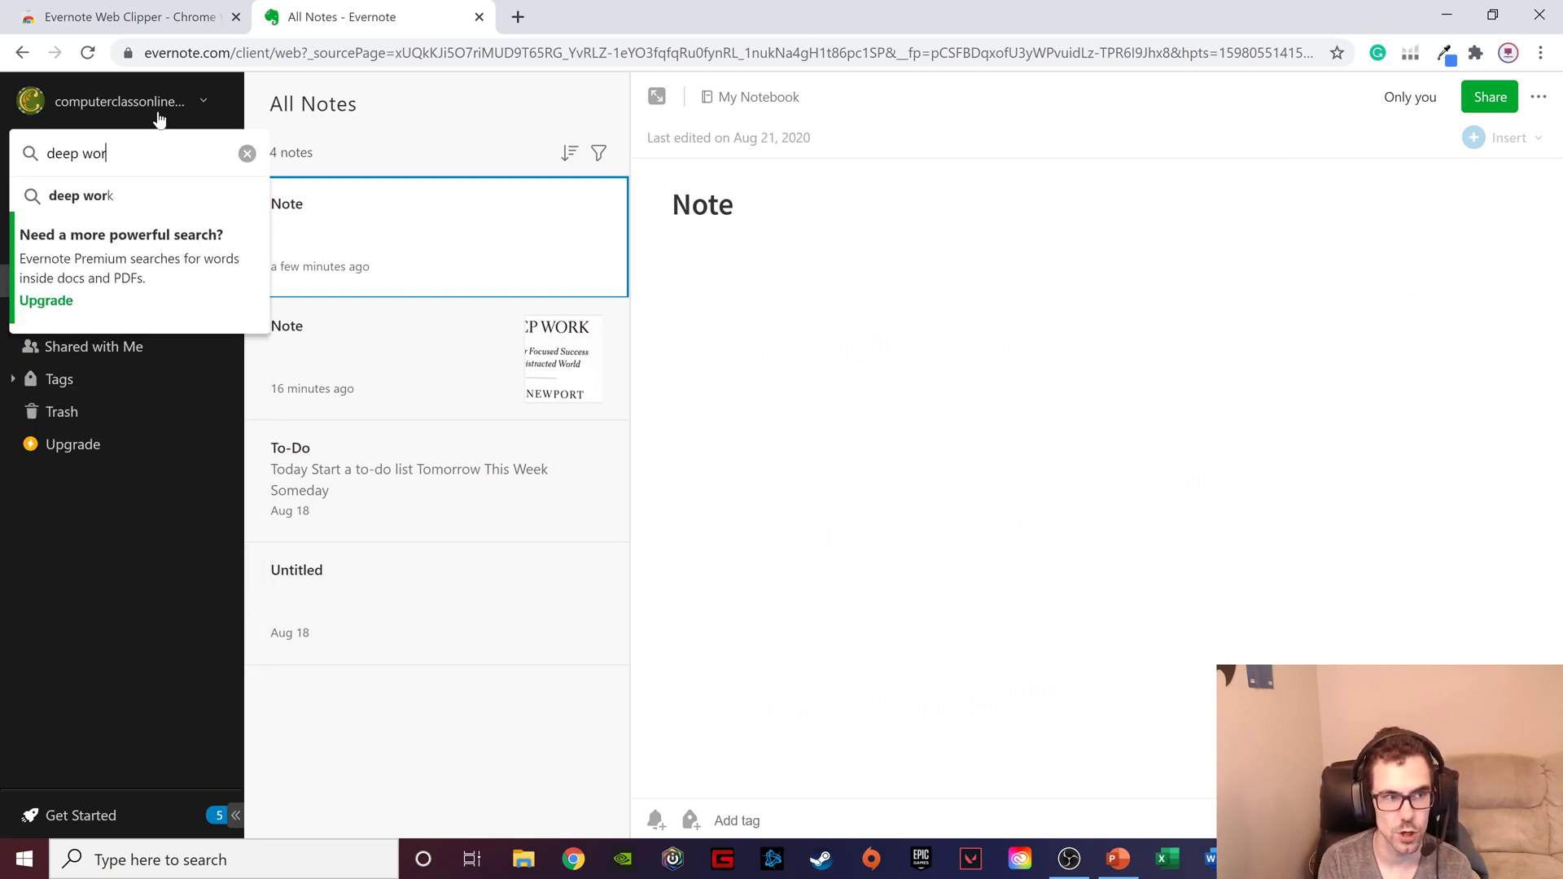
key(Return)
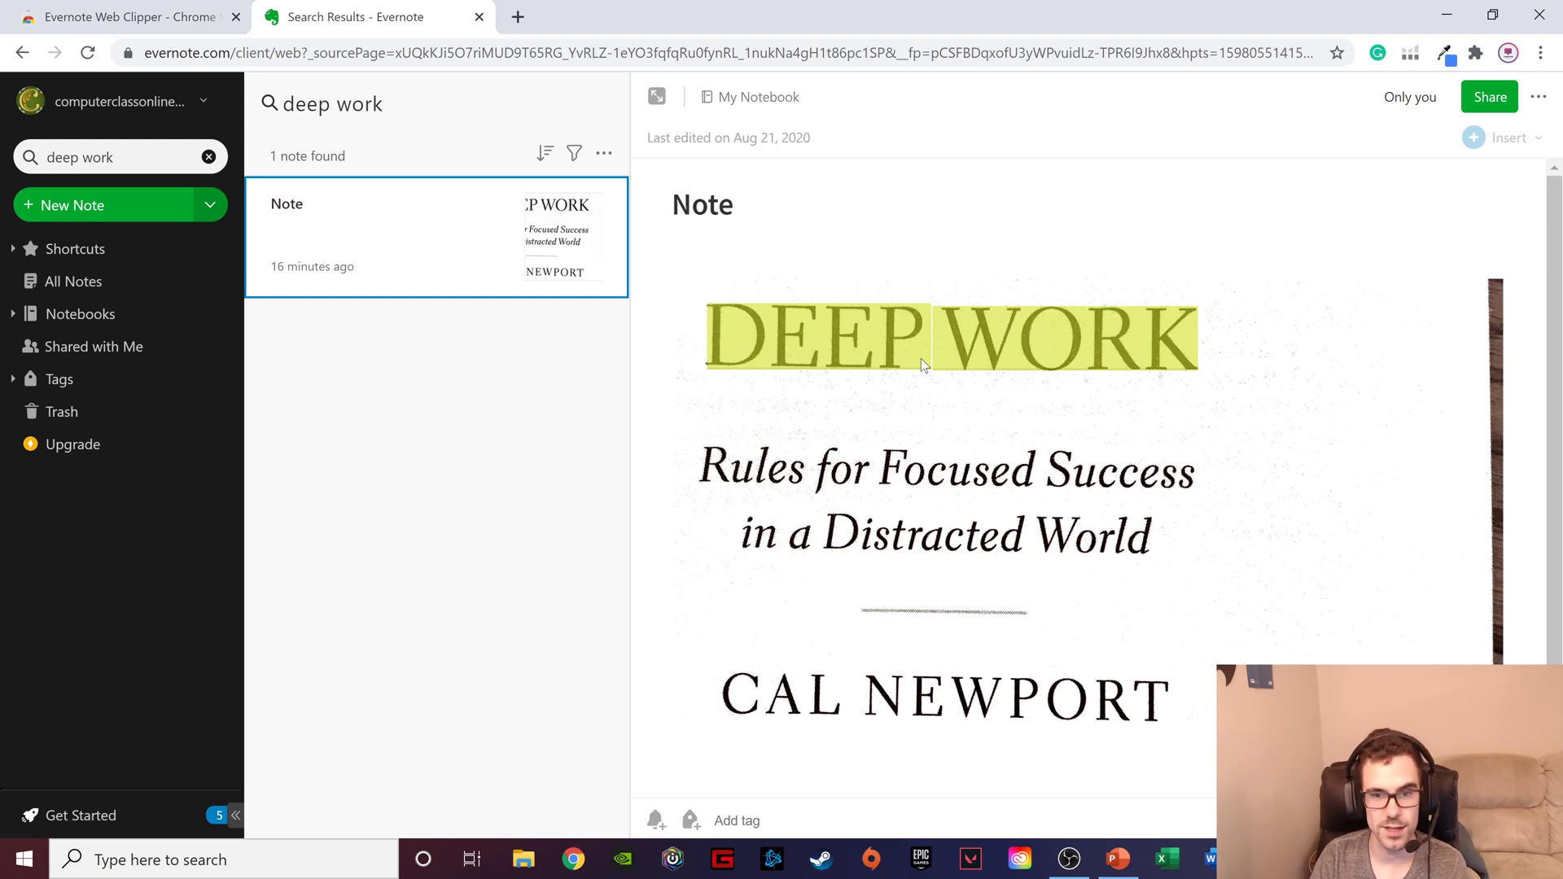
Step: Look at the options for the book title image and open the note's tag entry
click(833, 330)
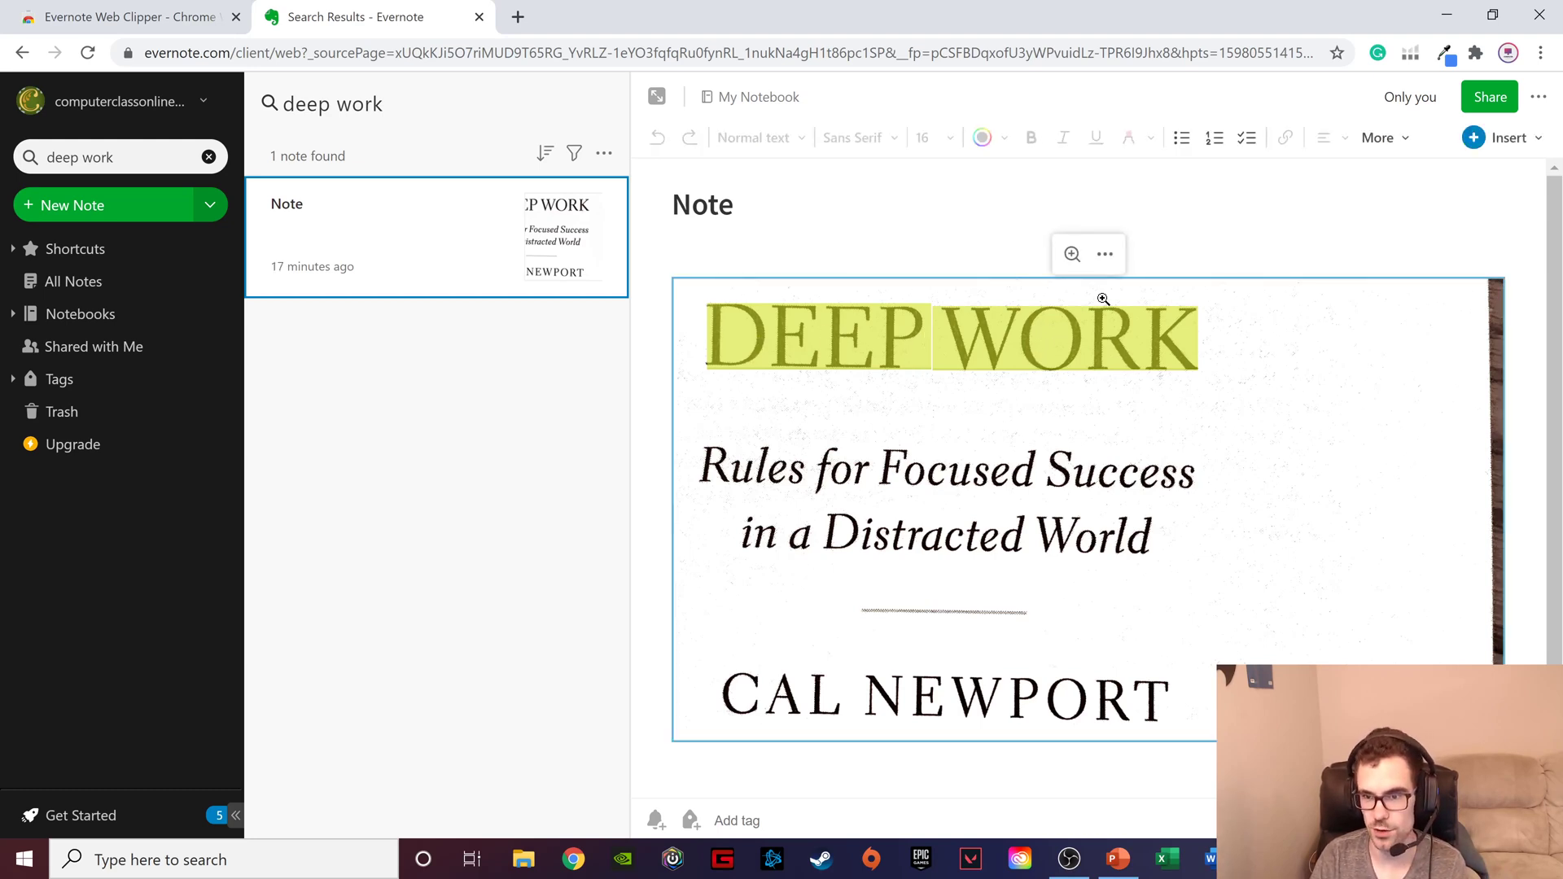
click(1103, 259)
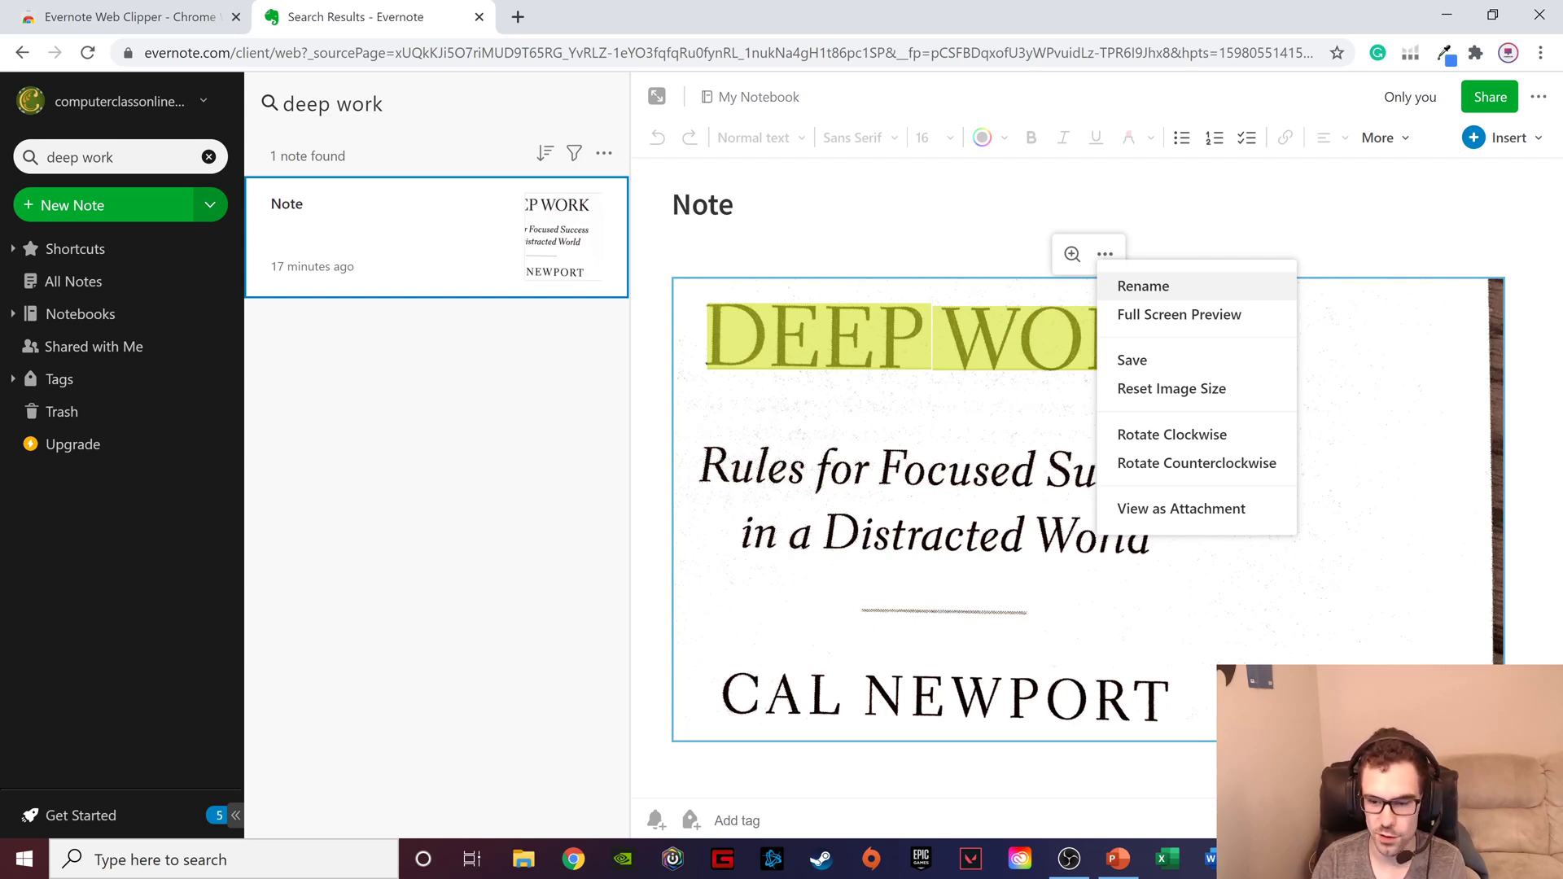
click(753, 817)
click(749, 820)
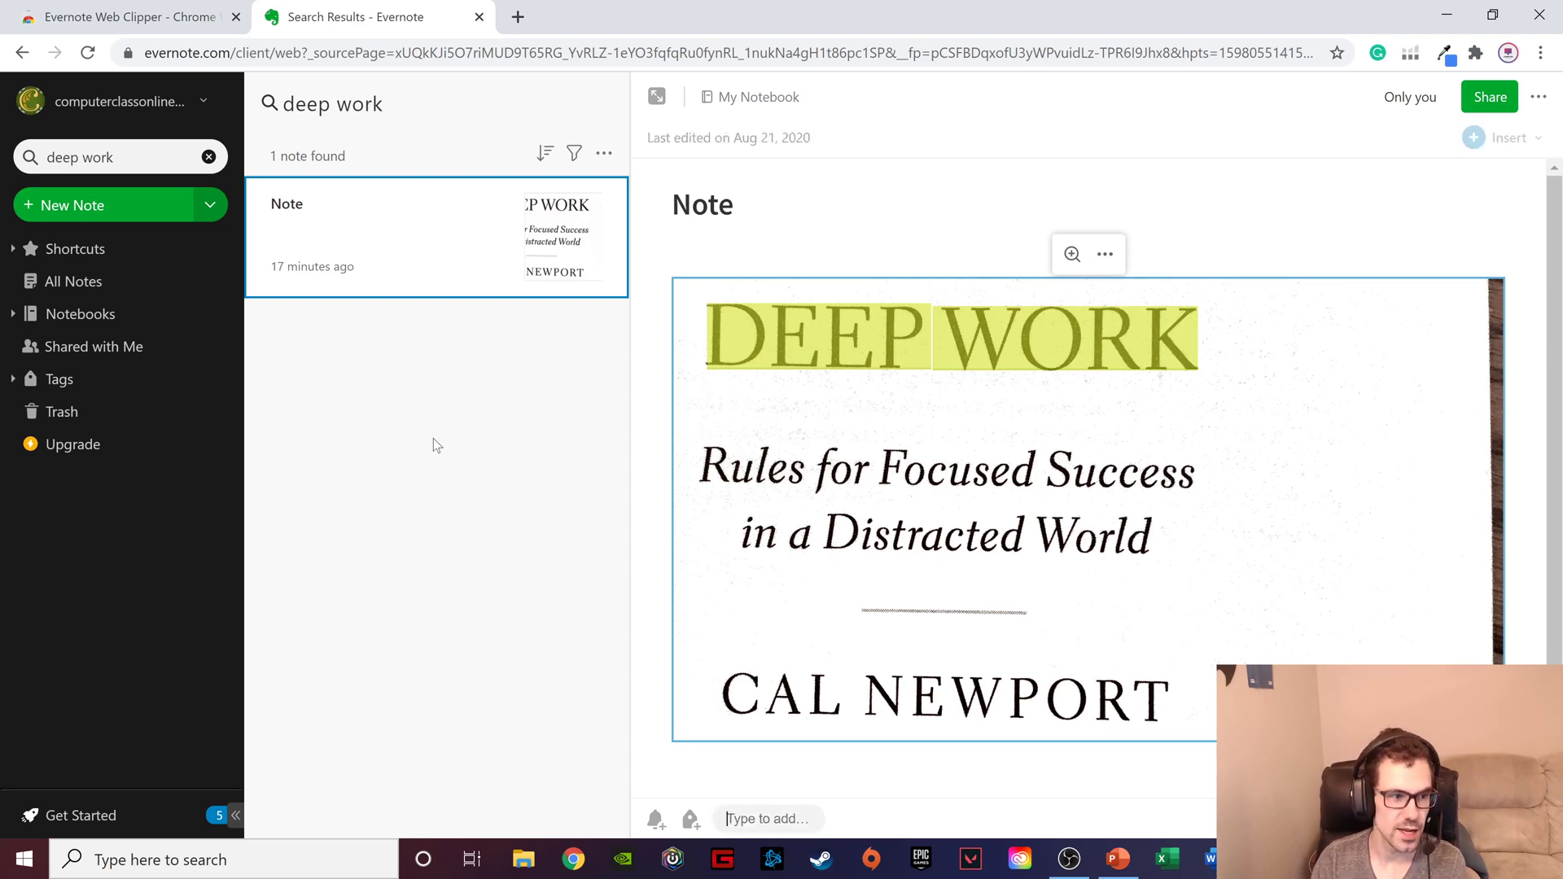
Step: Create a new tag named "Robin" in the tag list
click(124, 389)
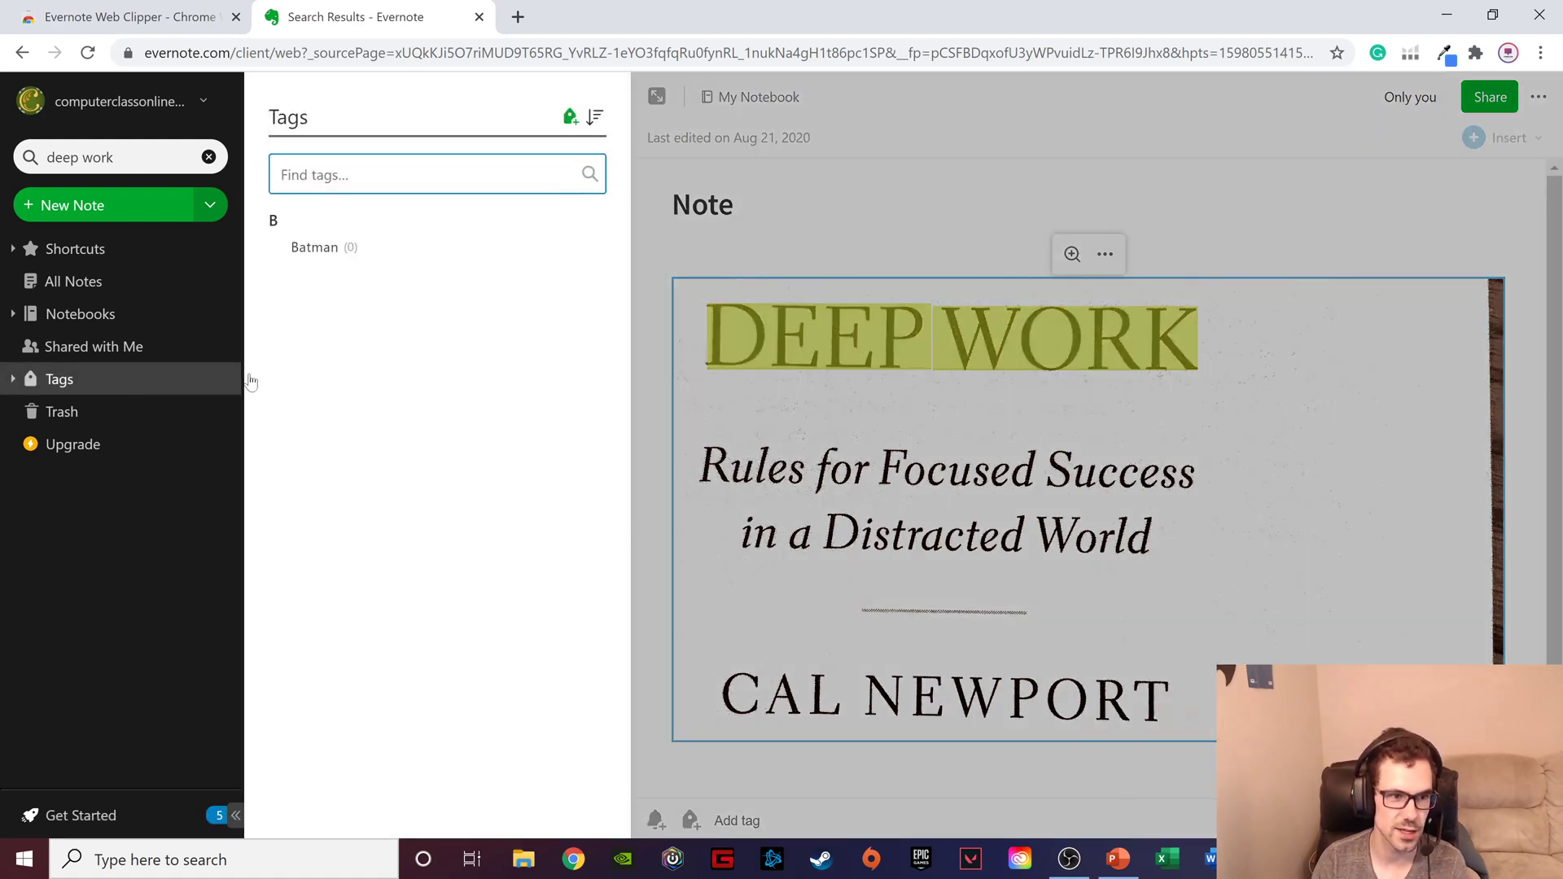
click(570, 117)
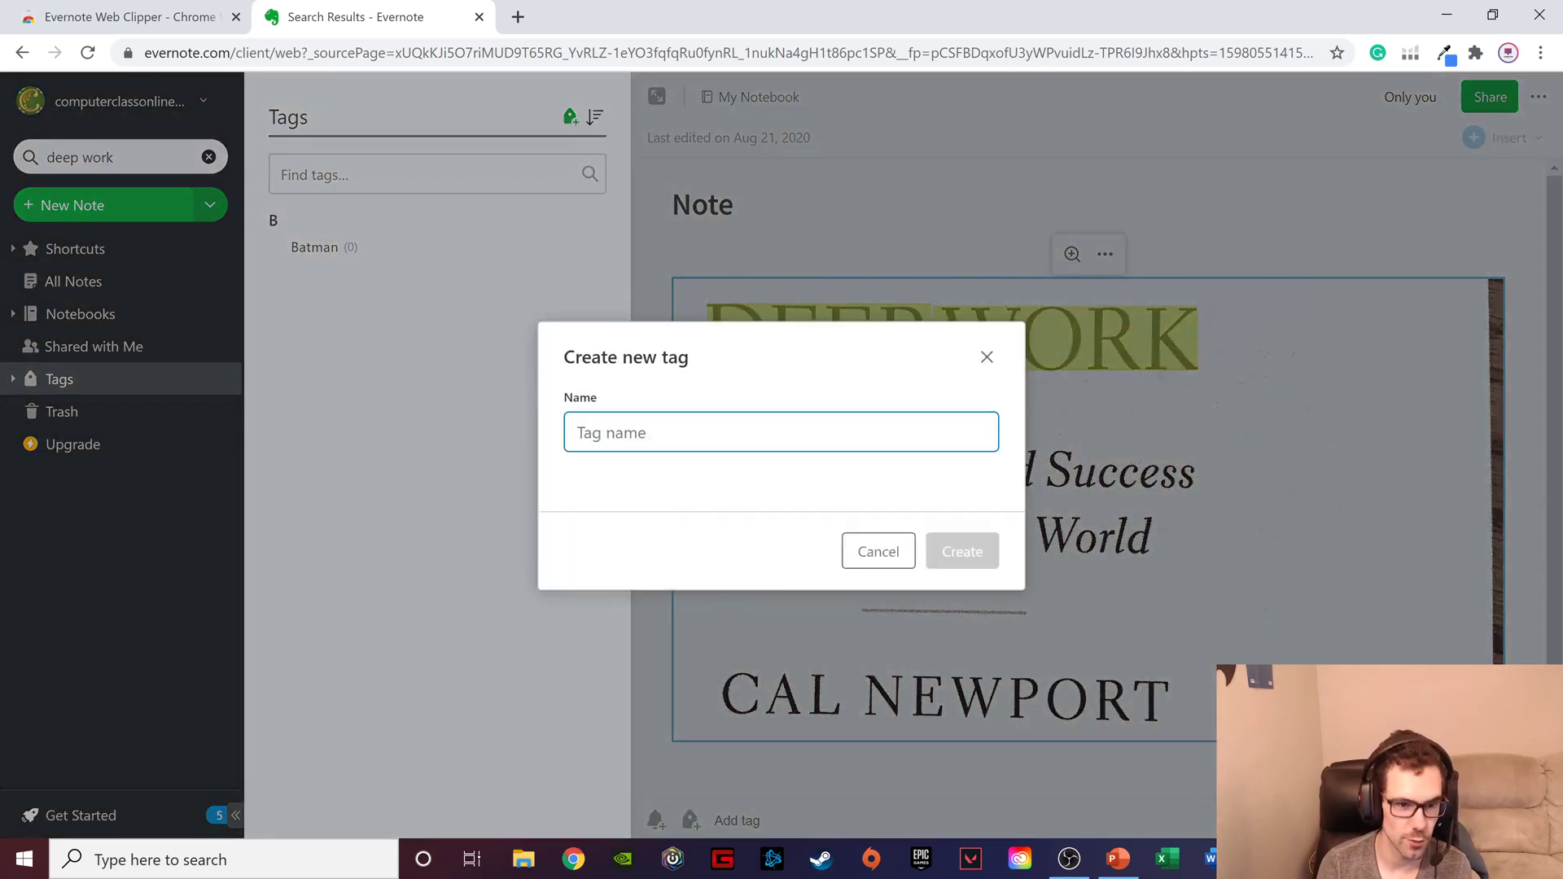
text(Robin)
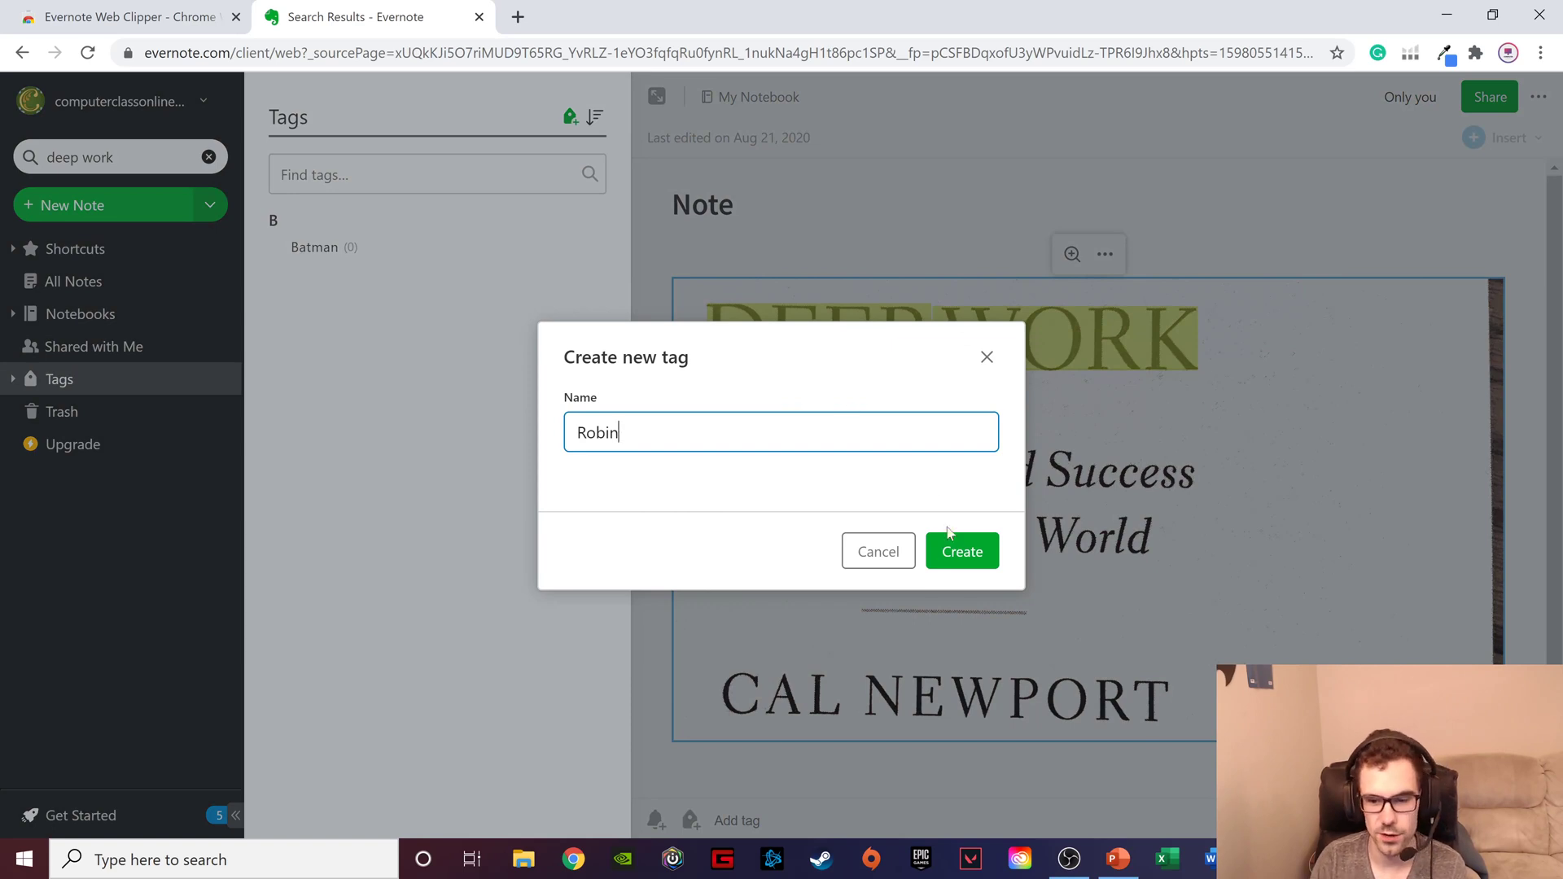
click(958, 548)
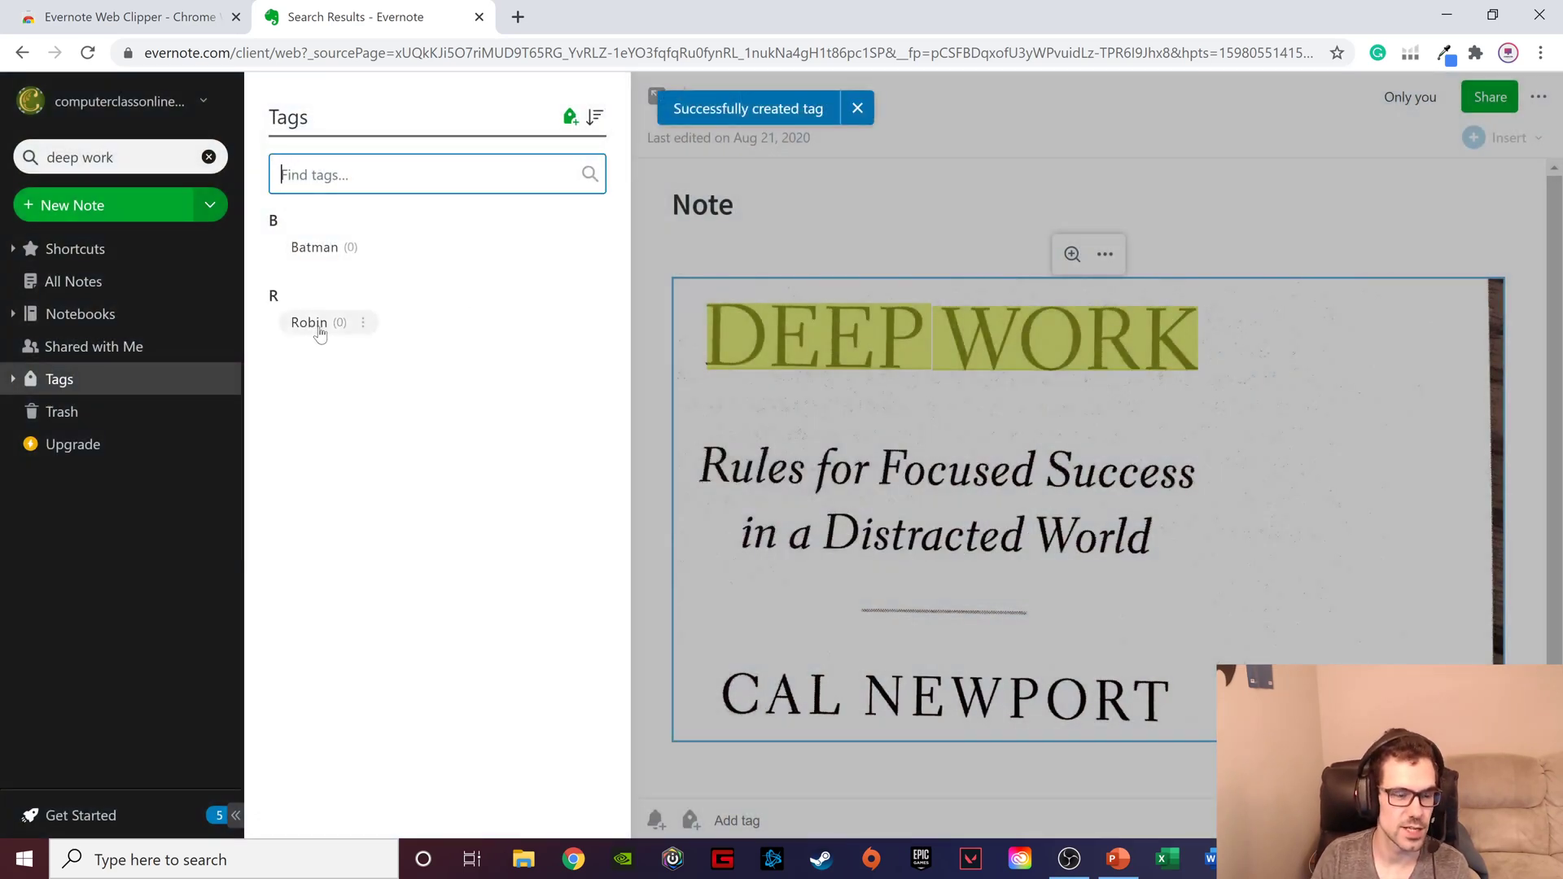
Step: Assign the existing tags Batman and Robin to the note containing the book title photo
click(842, 811)
click(737, 821)
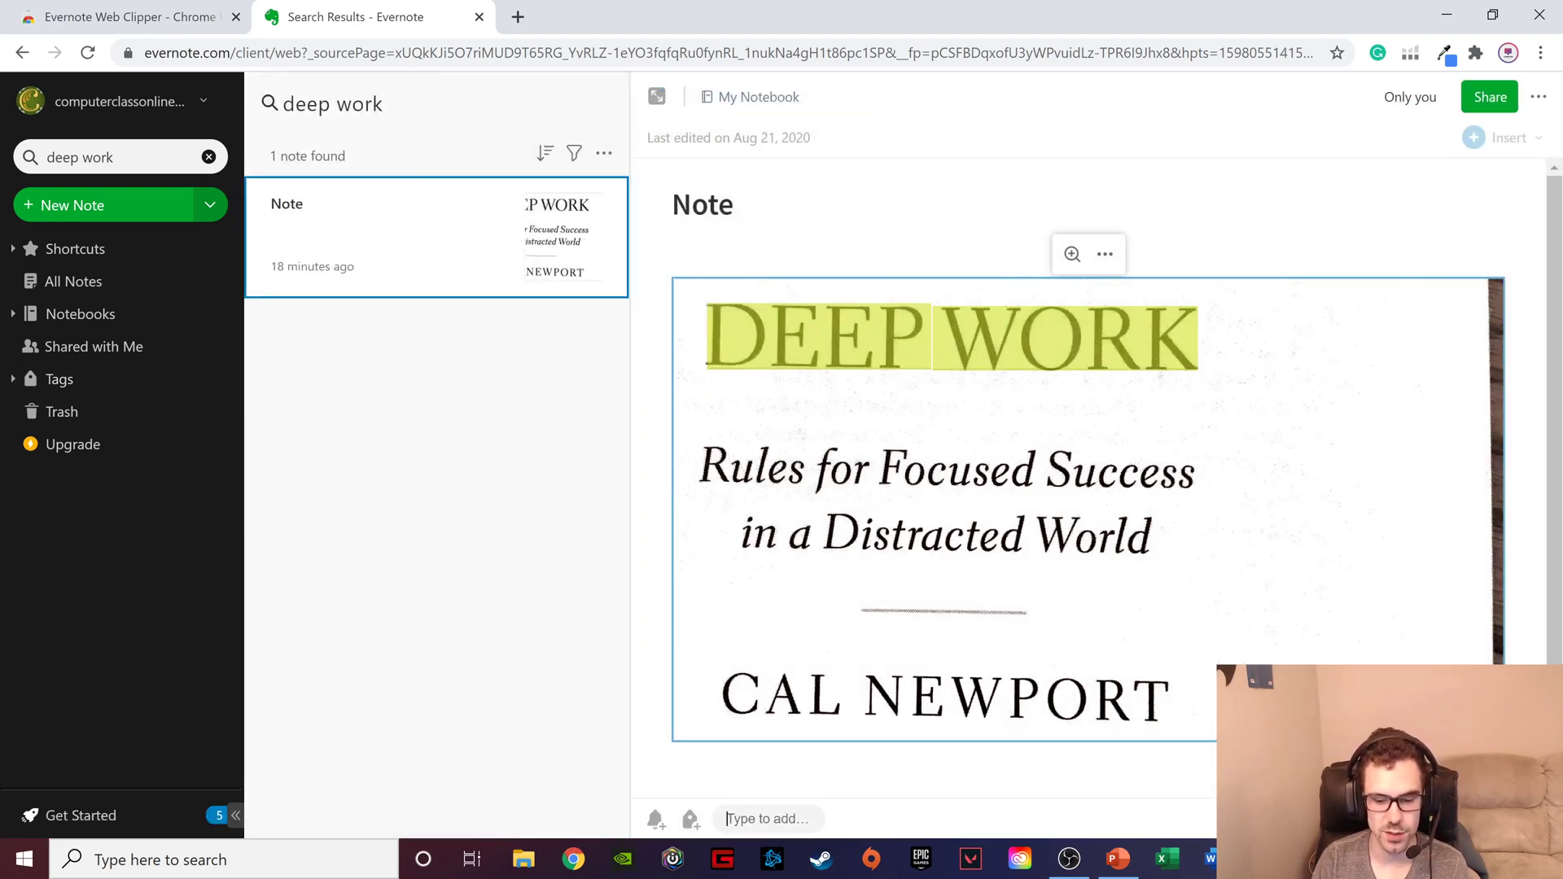
click(794, 818)
text(b)
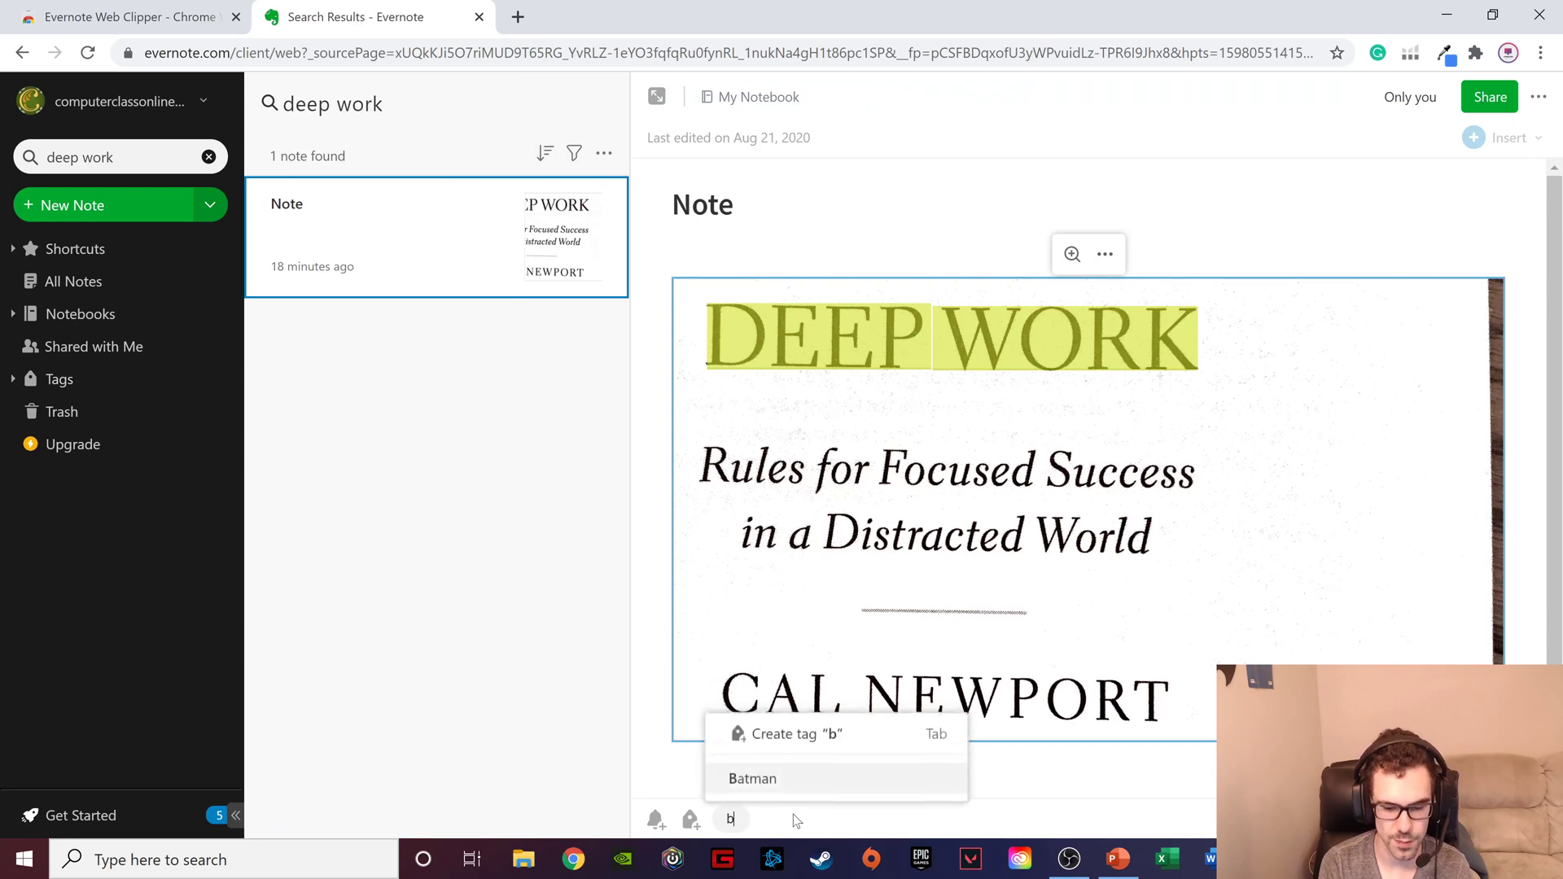
click(771, 787)
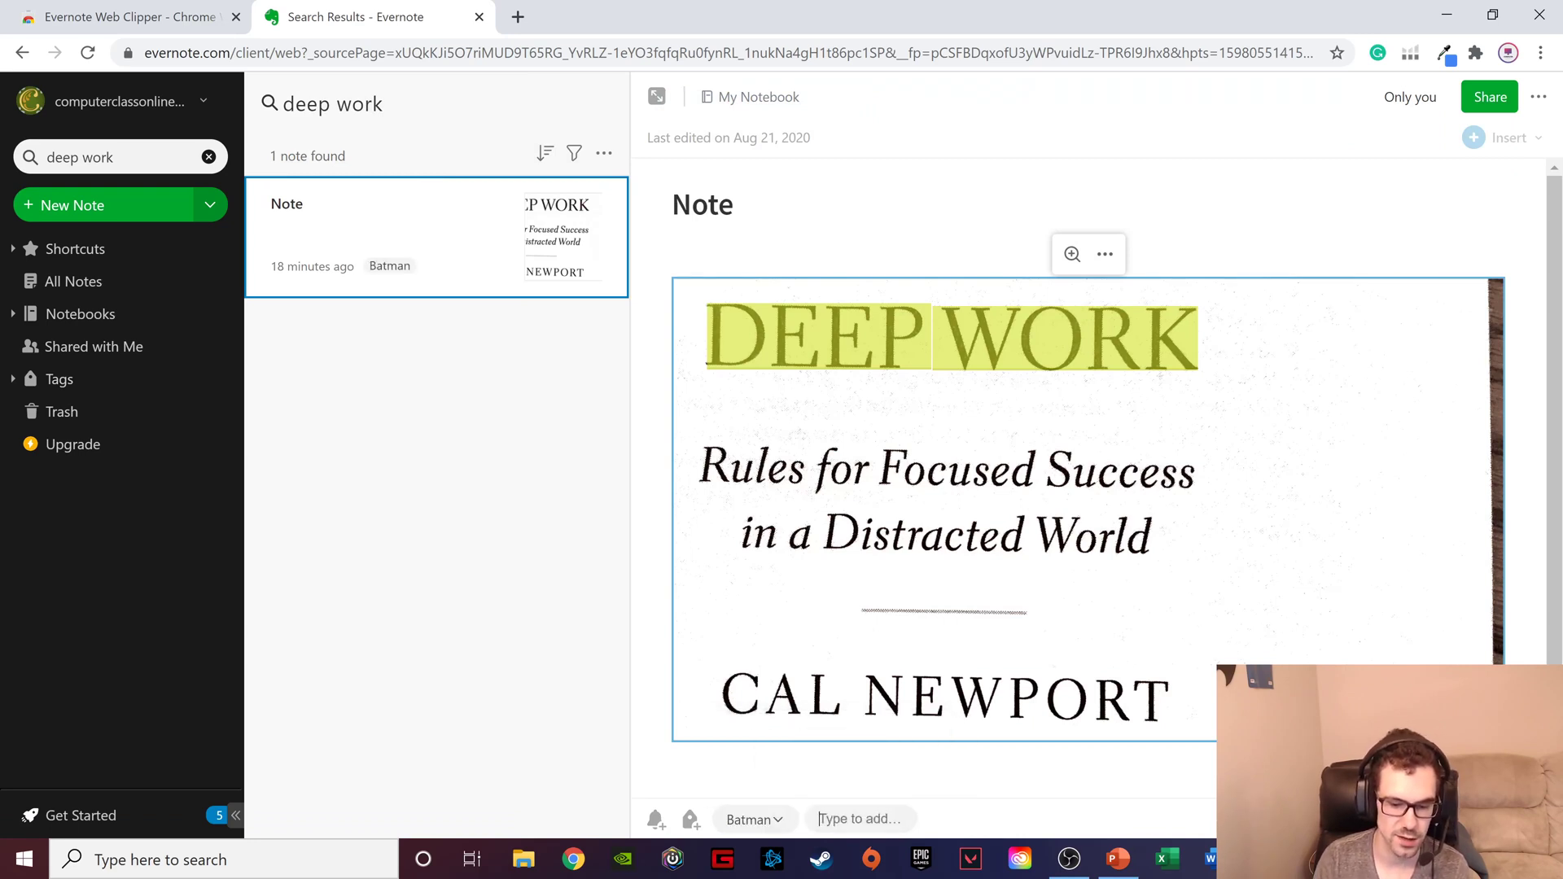
text(ro)
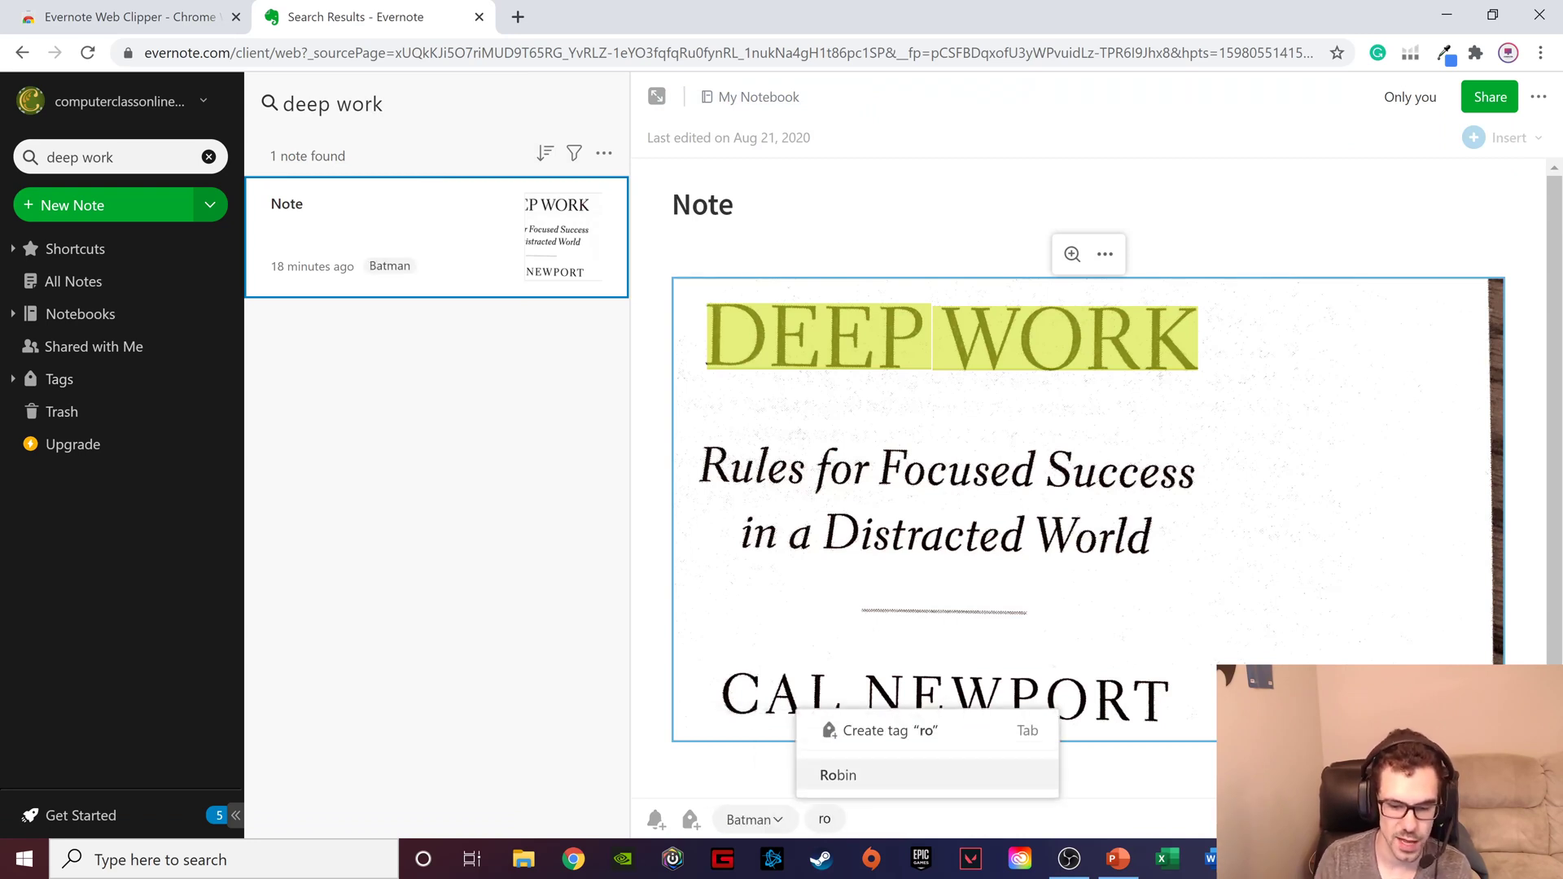
click(859, 777)
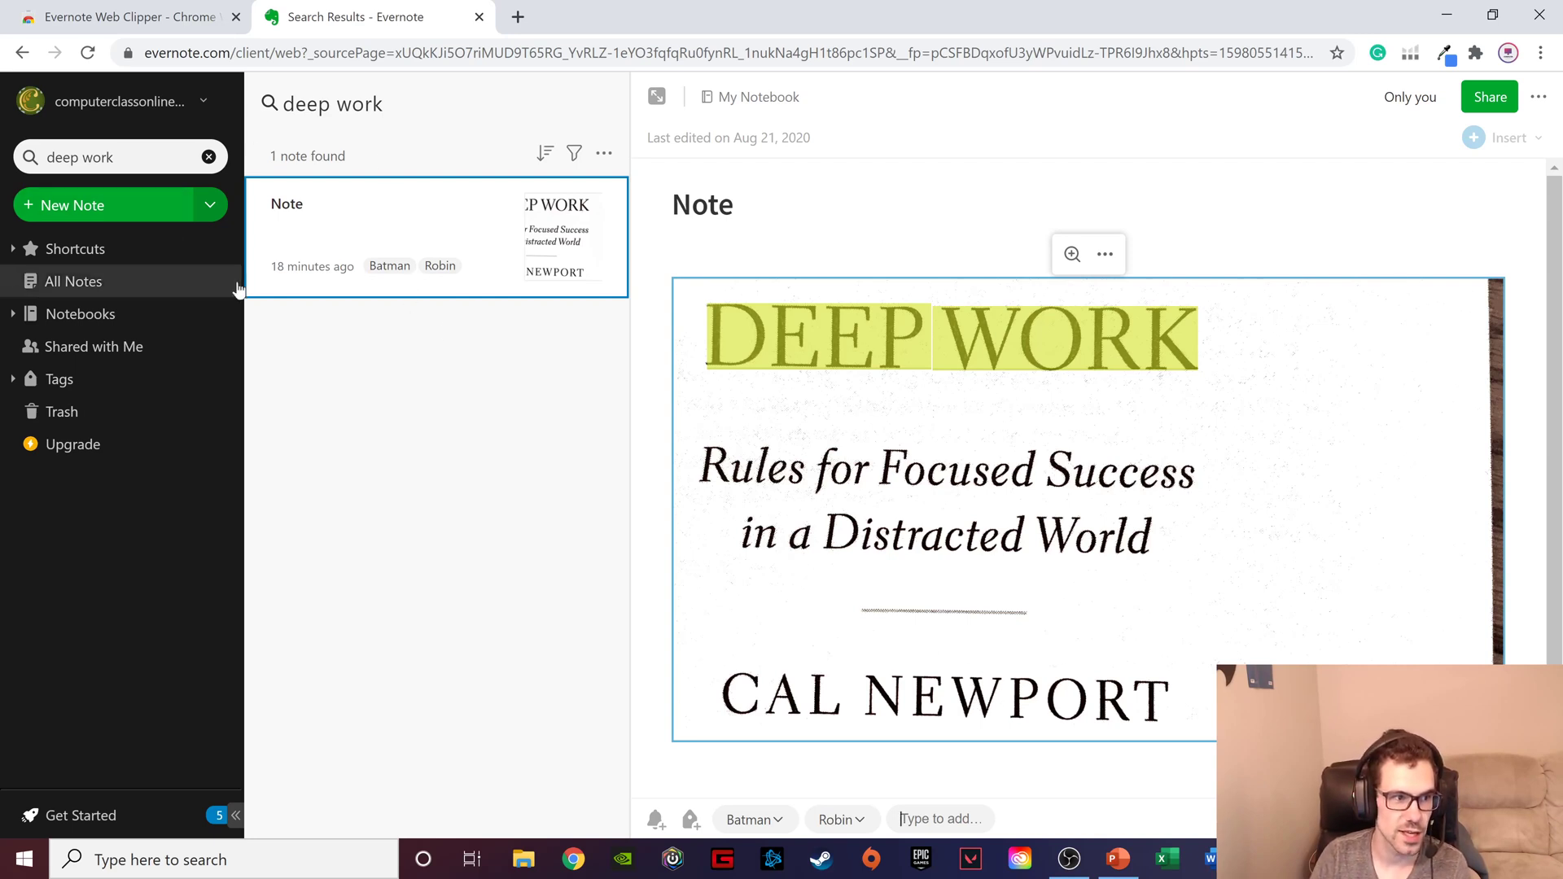
Step: Filter all notes by the Batman tag and, separately, by the Robin tag to view the matching notes
click(108, 379)
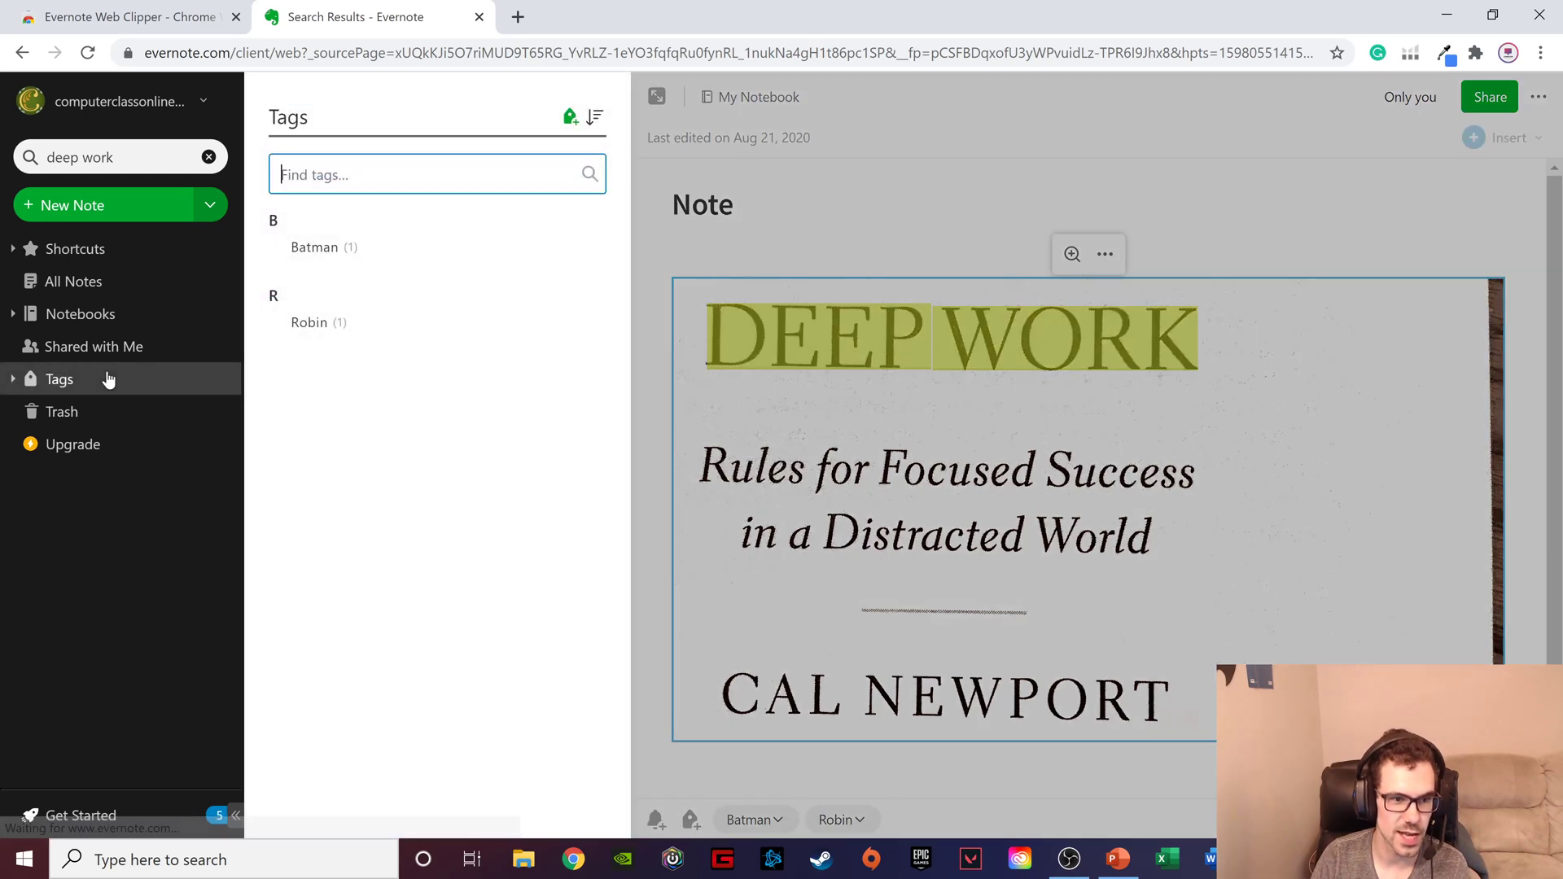
click(312, 255)
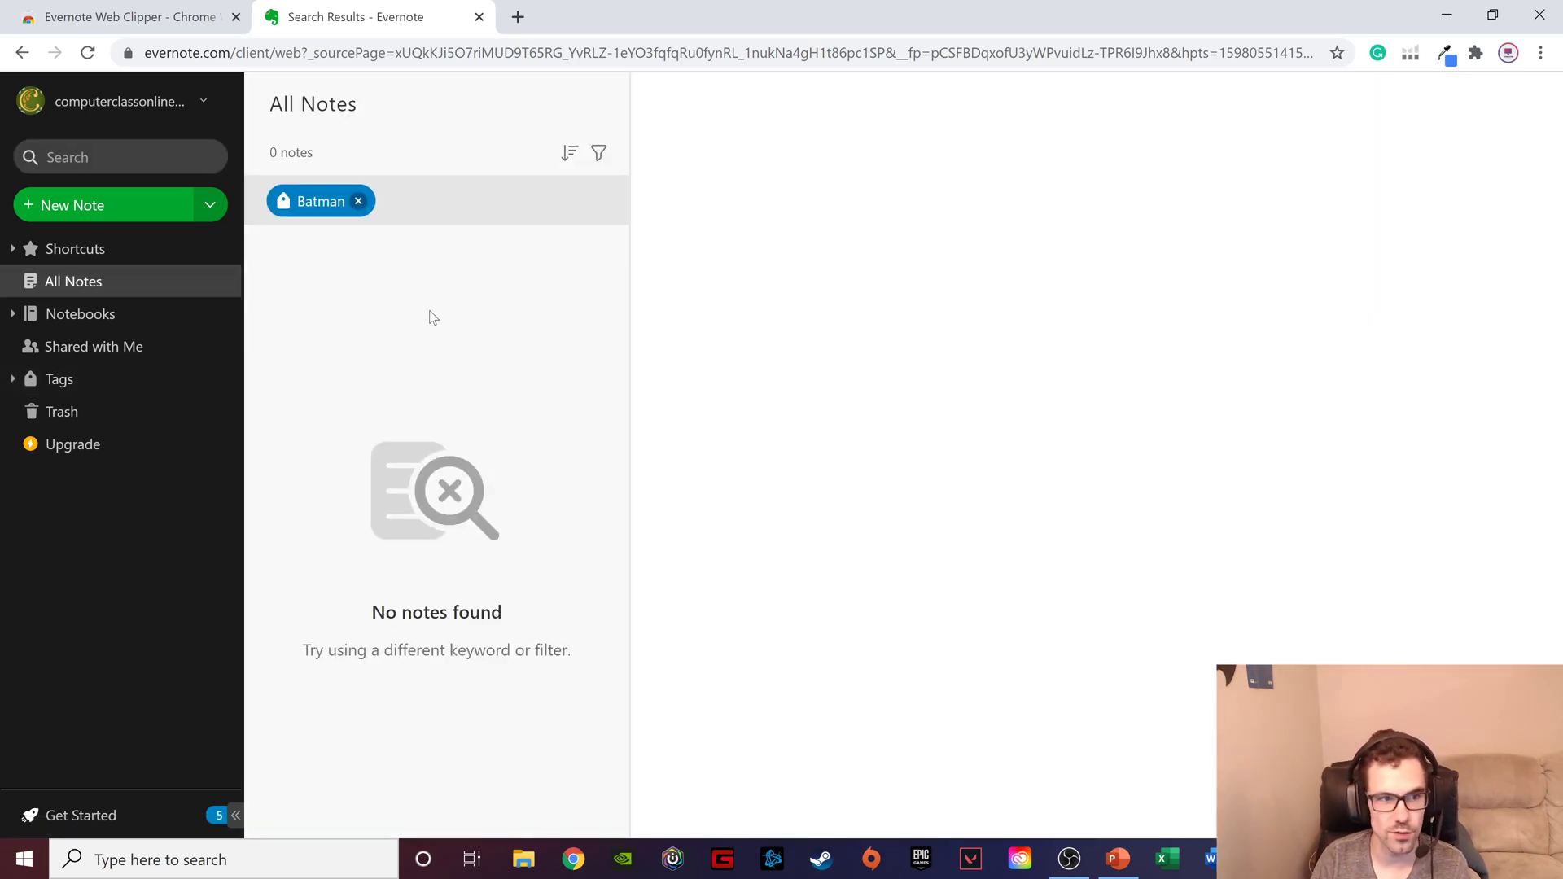
click(89, 392)
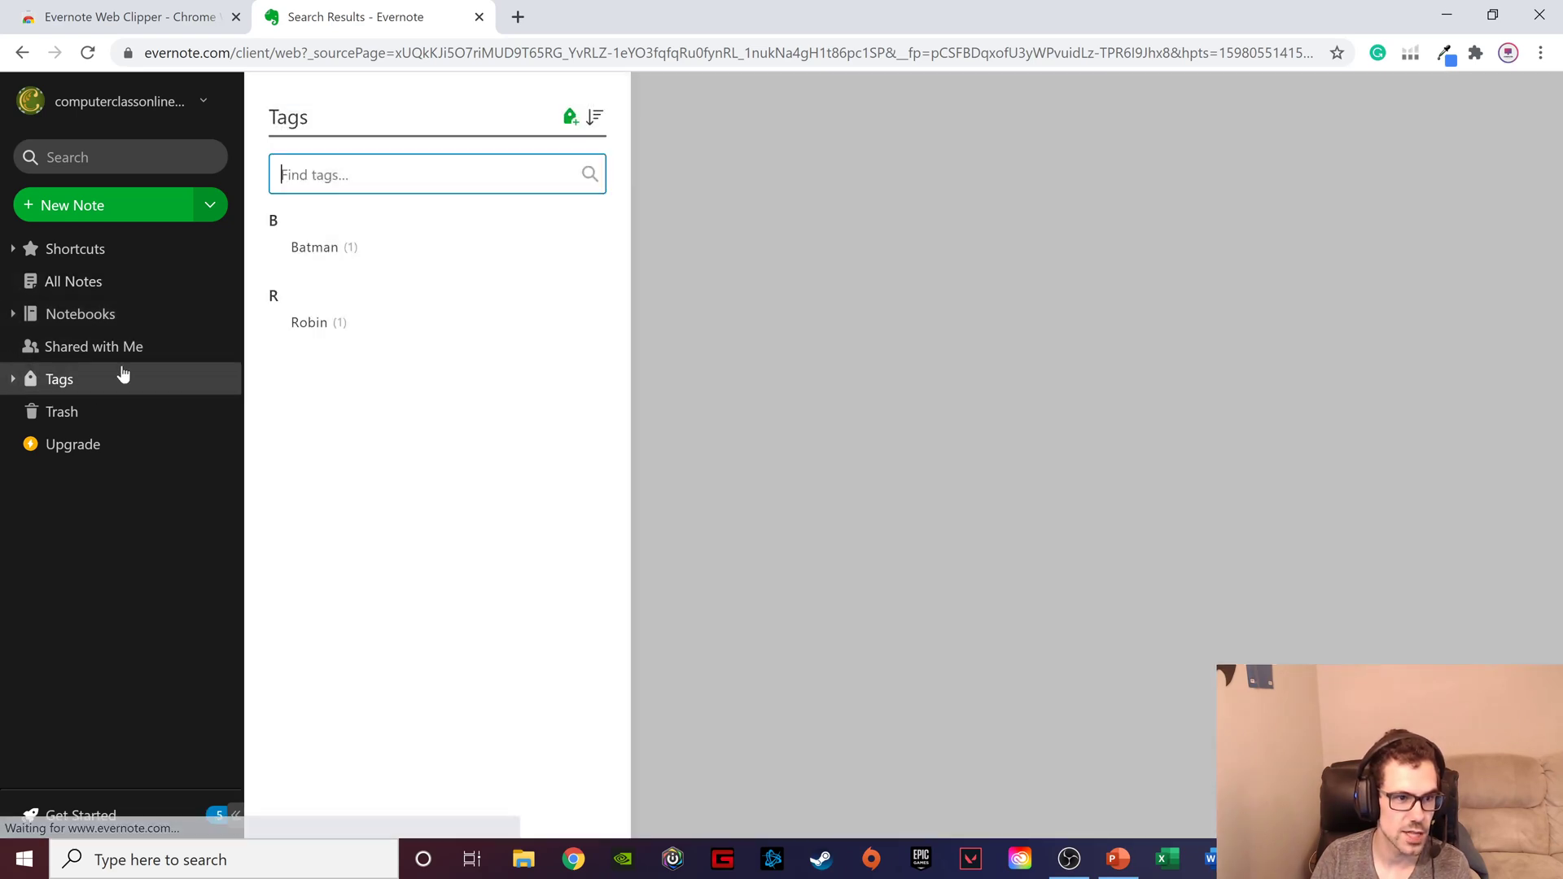
click(317, 329)
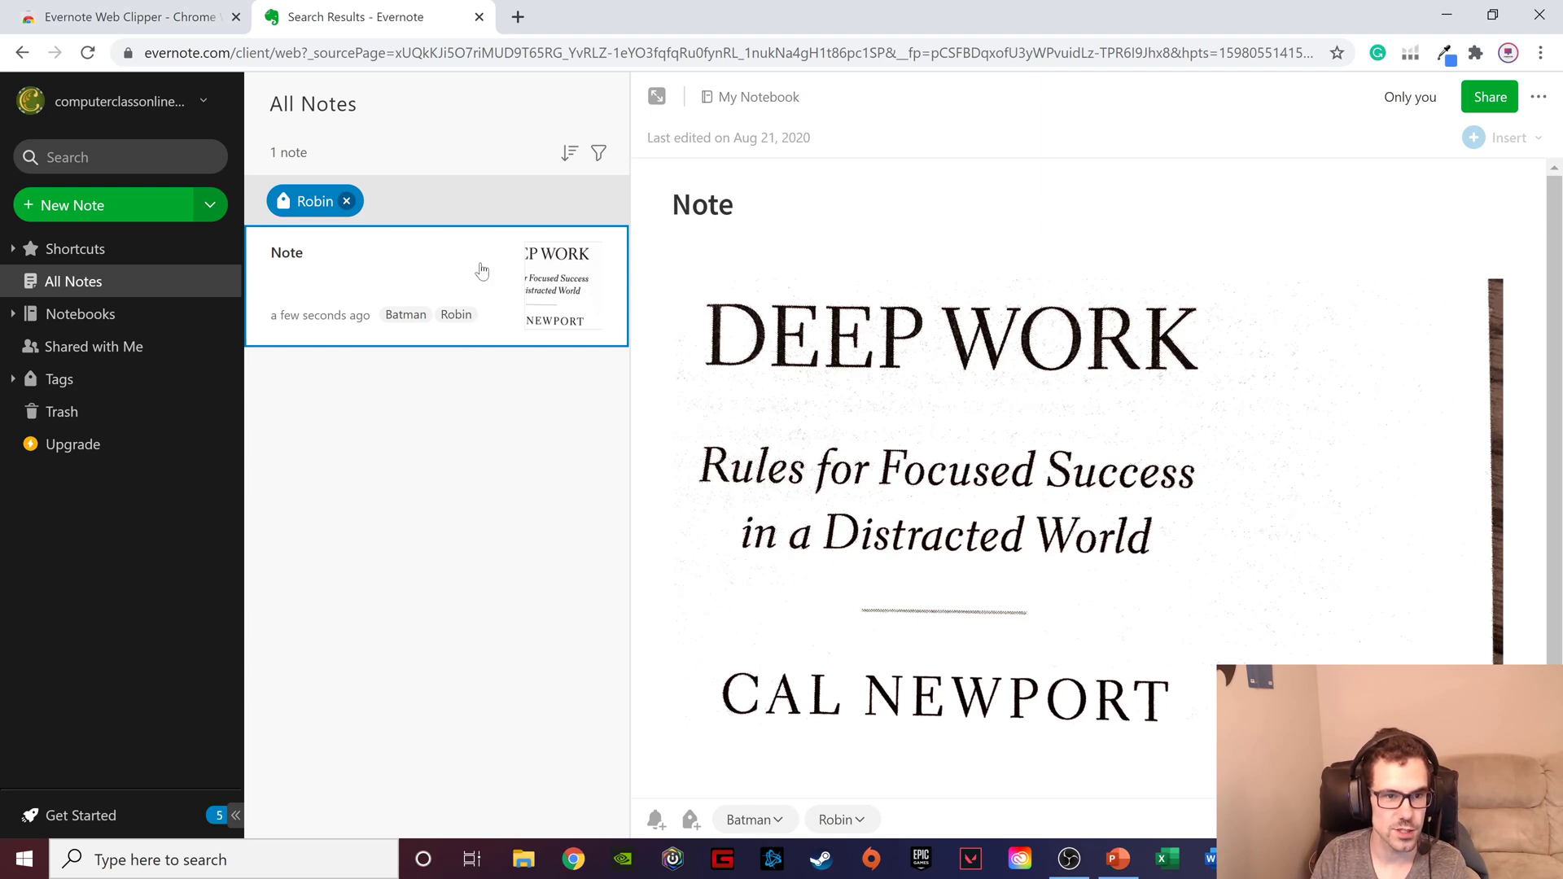
mouse_move(482, 271)
mouse_down()
mouse_move(286, 290)
mouse_move(93, 445)
mouse_move(471, 293)
mouse_up()
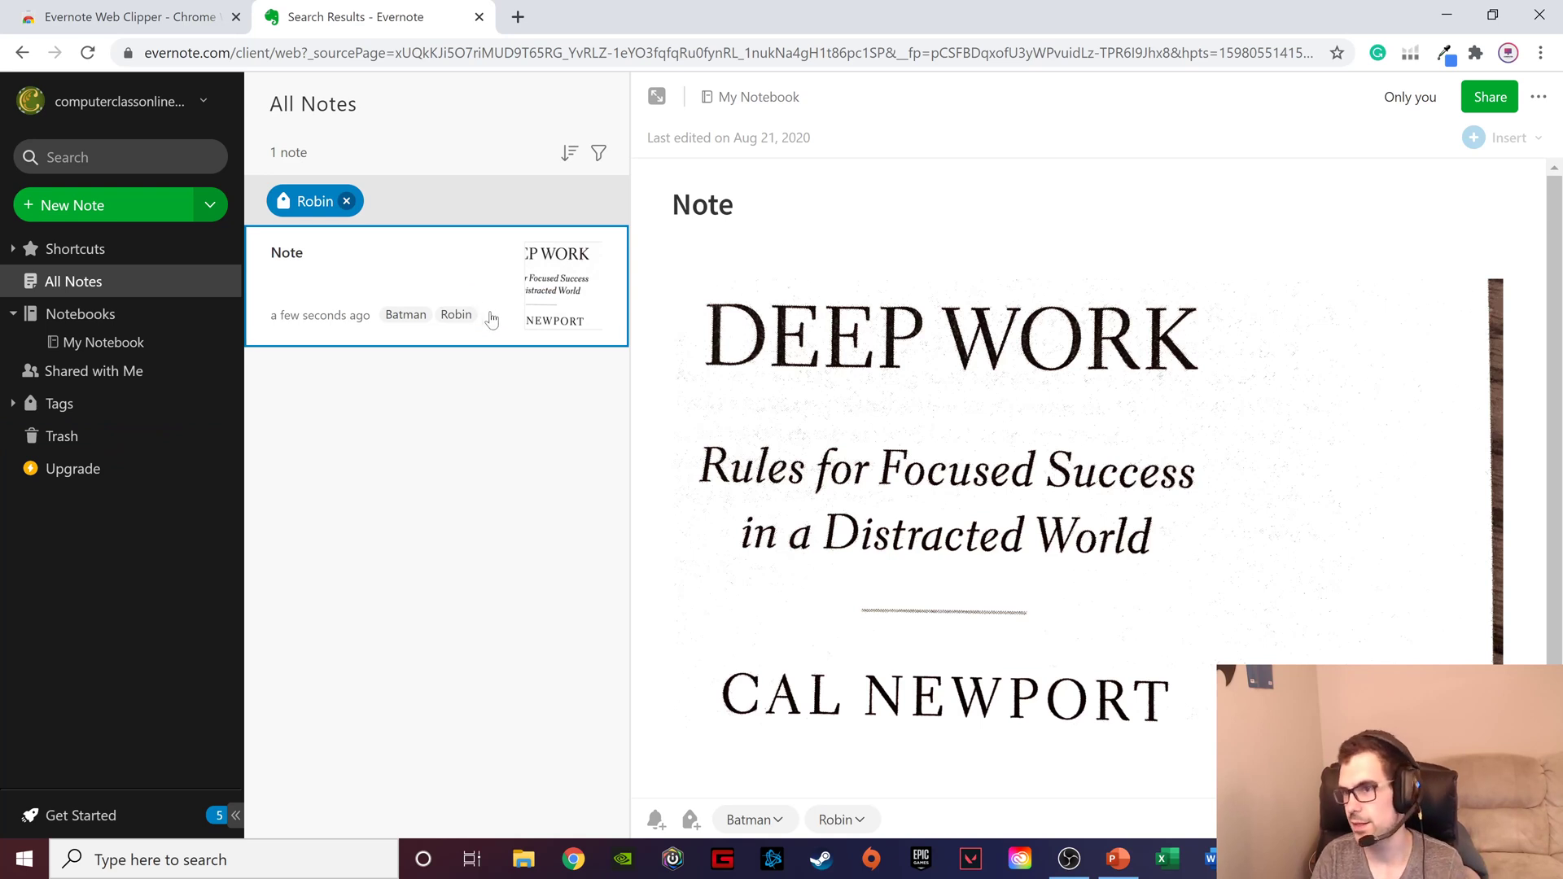